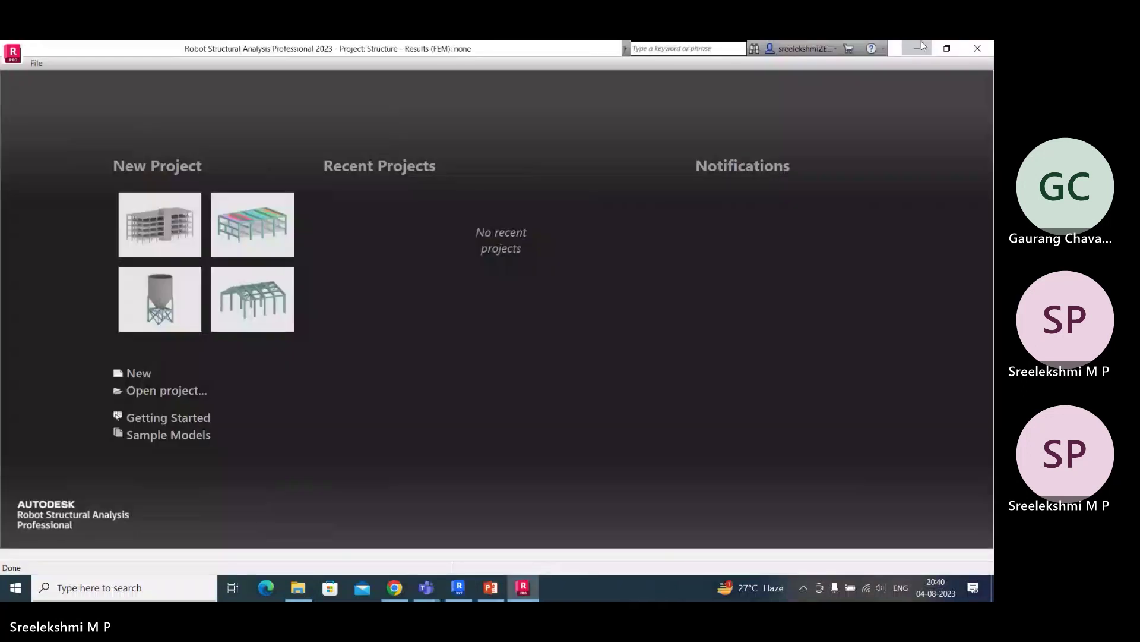
# Step: Minimise the open programs and place the Revit 2023 desktop shortcut beside the Robot Structural Analysis shortcut
pyautogui.click(920, 47)
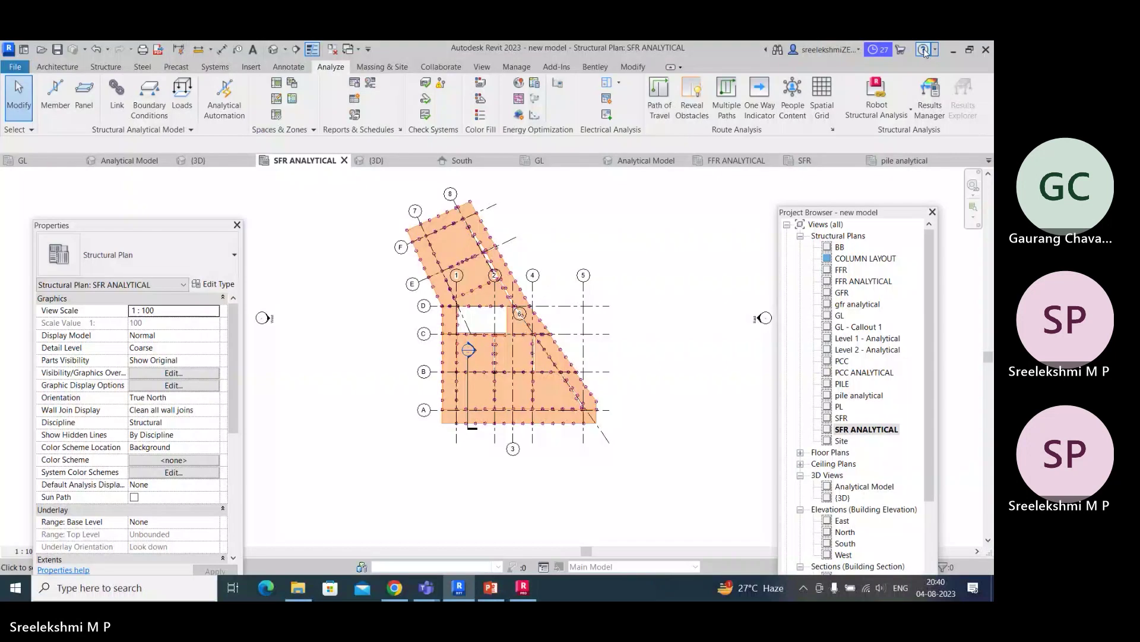
pyautogui.click(953, 50)
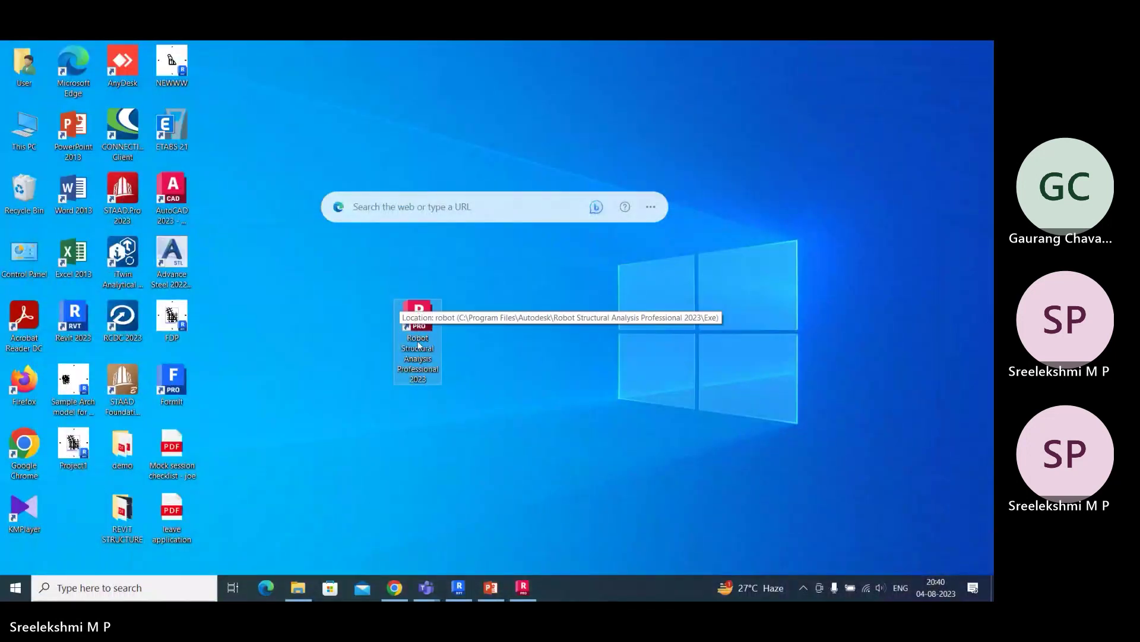
pyautogui.moveTo(73, 323); pyautogui.dragTo(368, 306)
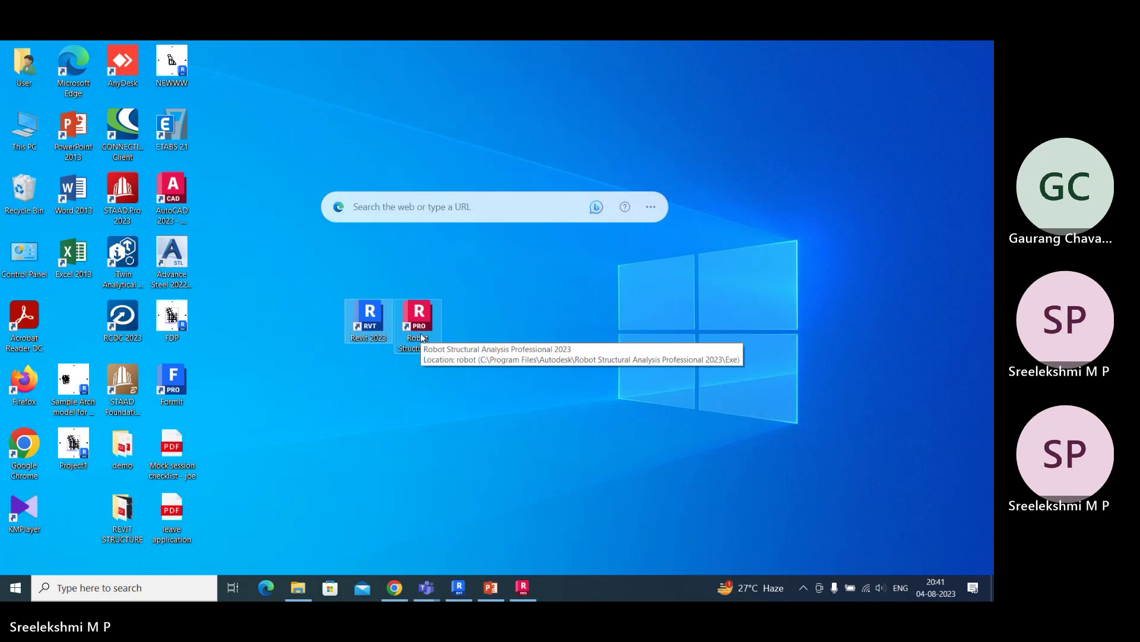
# Step: Switch to Robot Structural Analysis and start a new project from the multi-storey building template
pyautogui.click(533, 598)
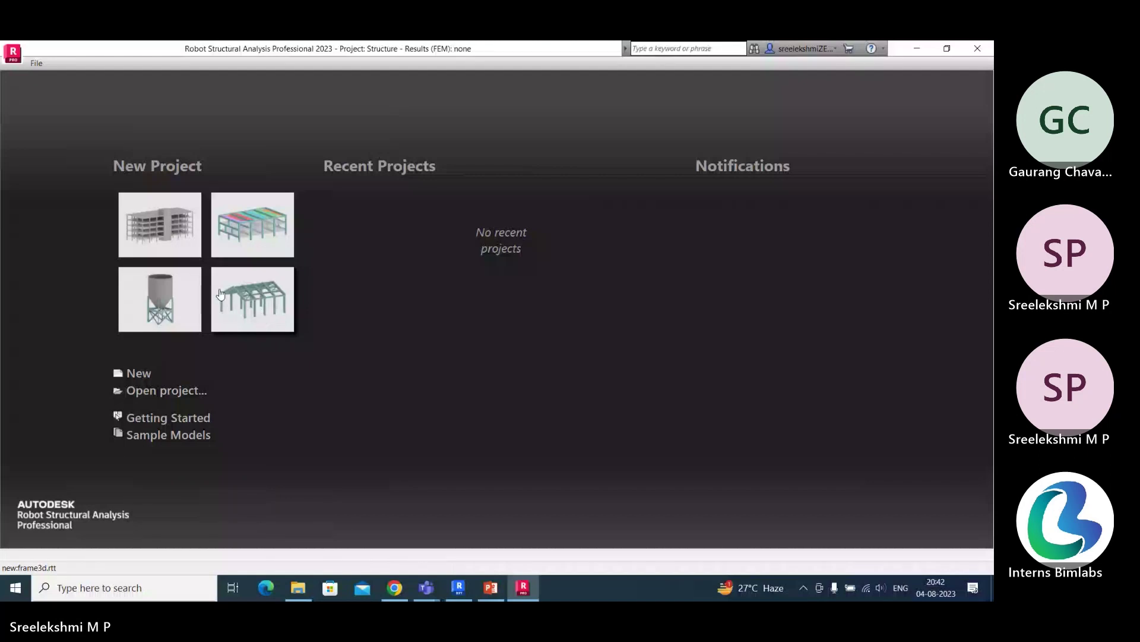
pyautogui.click(159, 228)
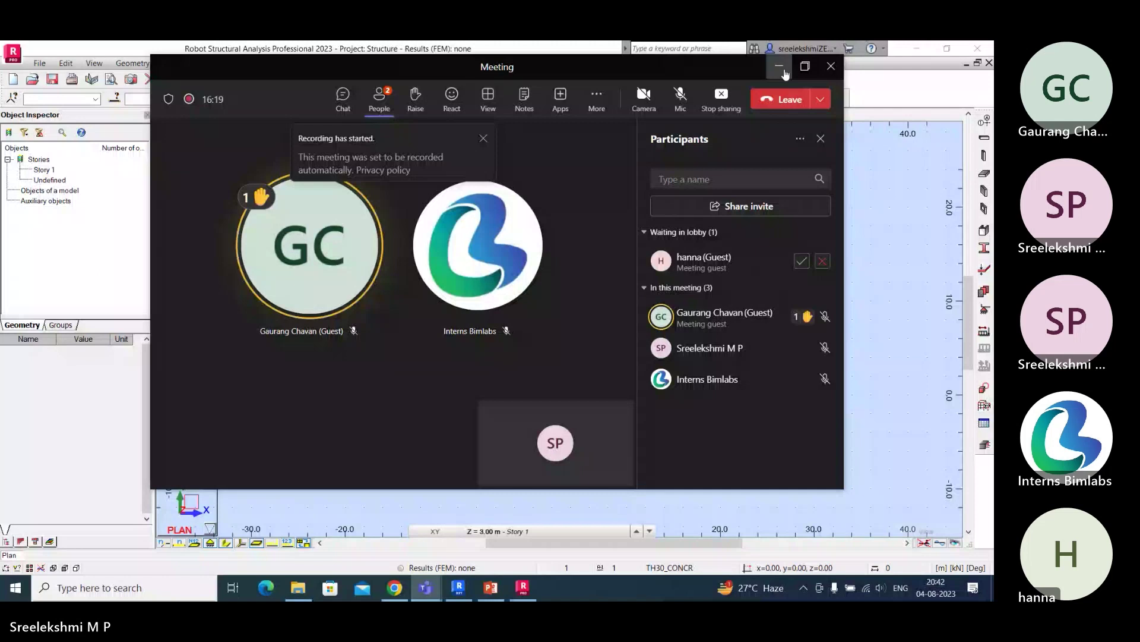
# Step: Admit the waiting guest to the meeting and minimise the meeting window
pyautogui.click(802, 261)
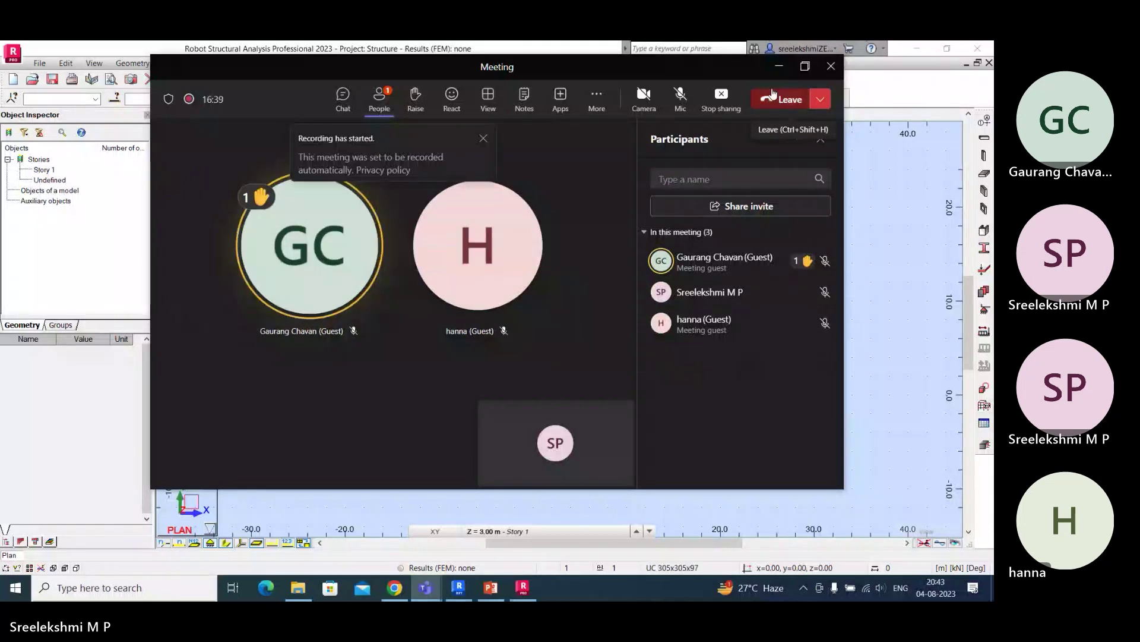
pyautogui.click(777, 70)
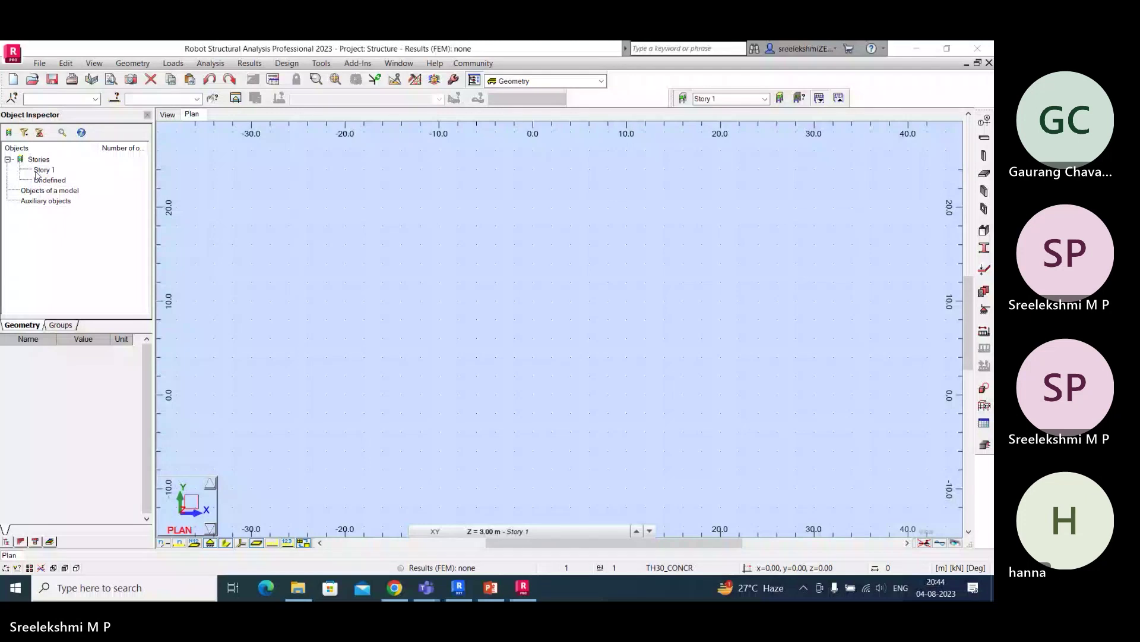
# Step: Review the work plane view settings and available project types, and close Robot Structural Analysis
pyautogui.scroll(-1, 929, 401)
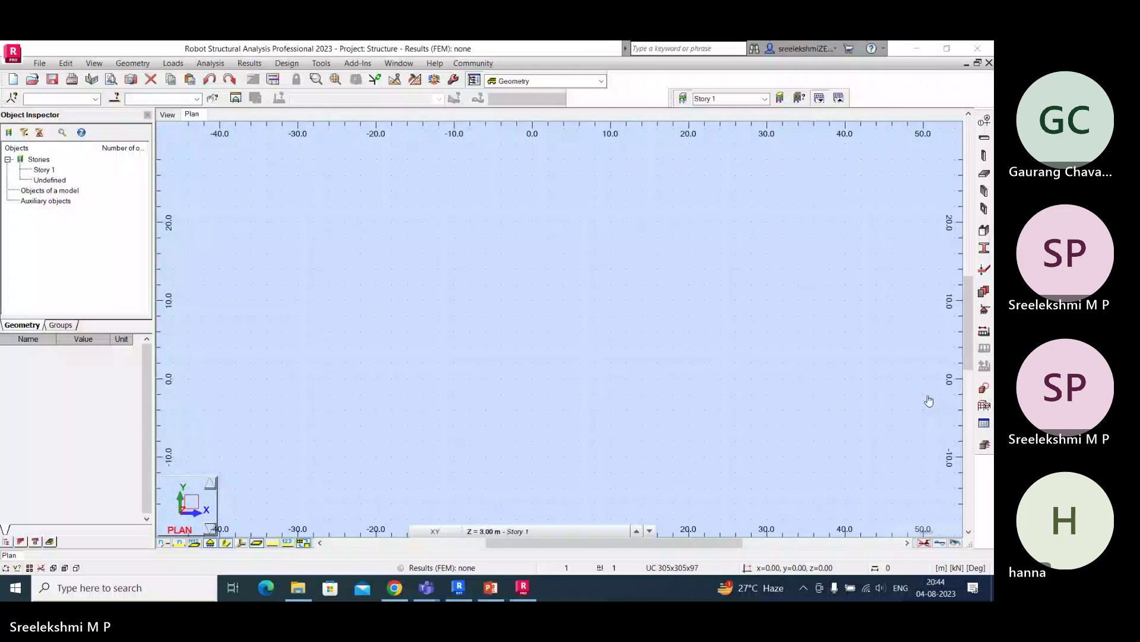
pyautogui.click(183, 515)
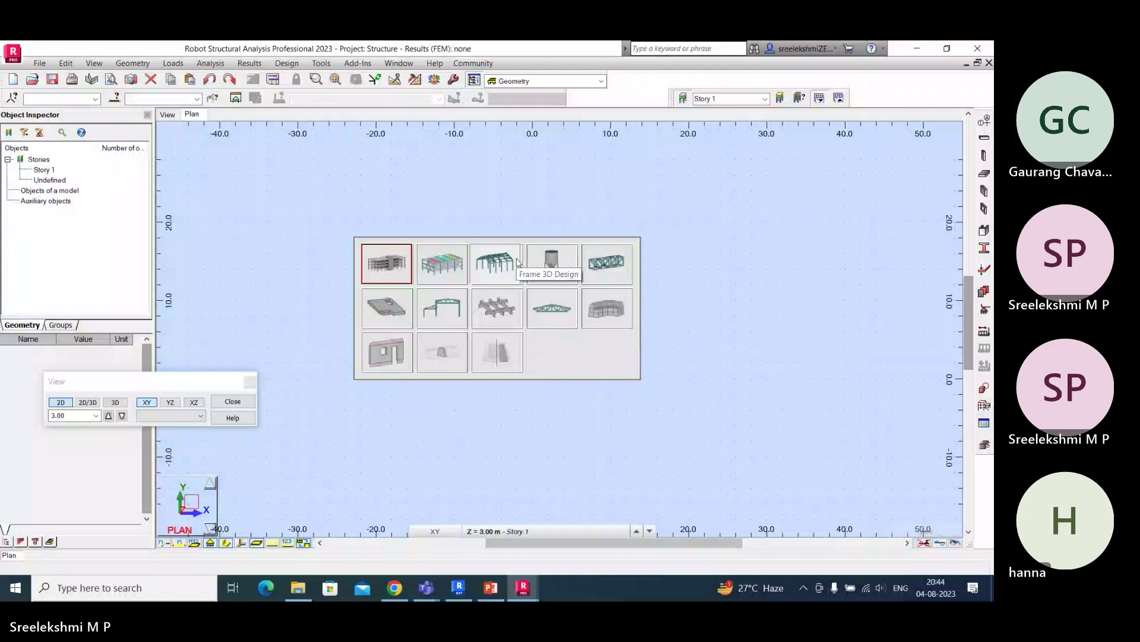
pyautogui.click(378, 267)
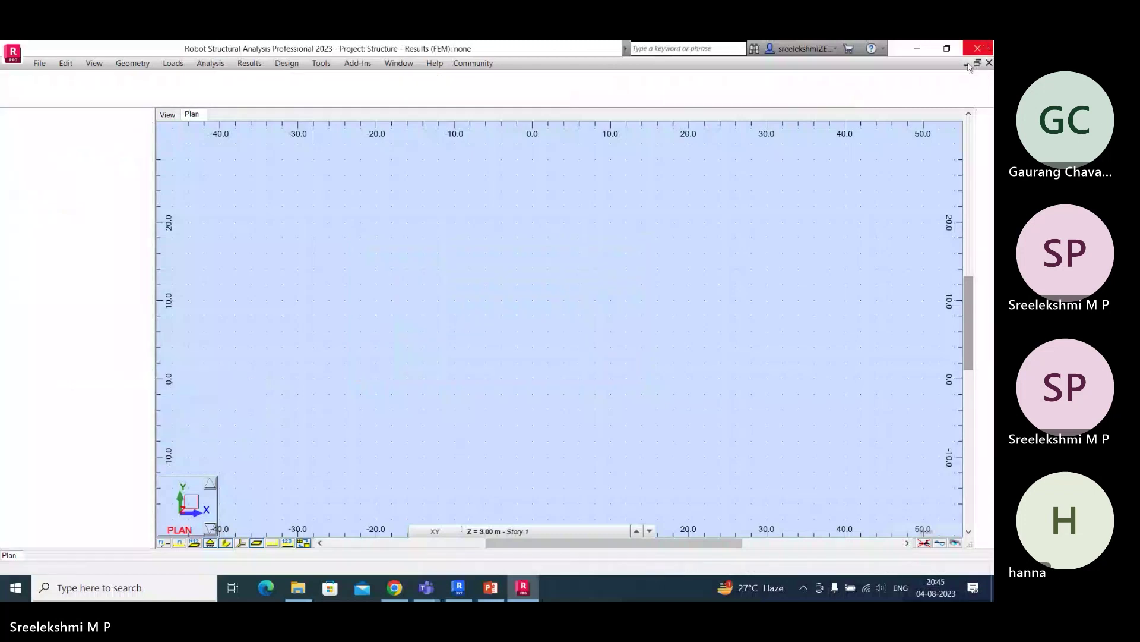
pyautogui.click(977, 48)
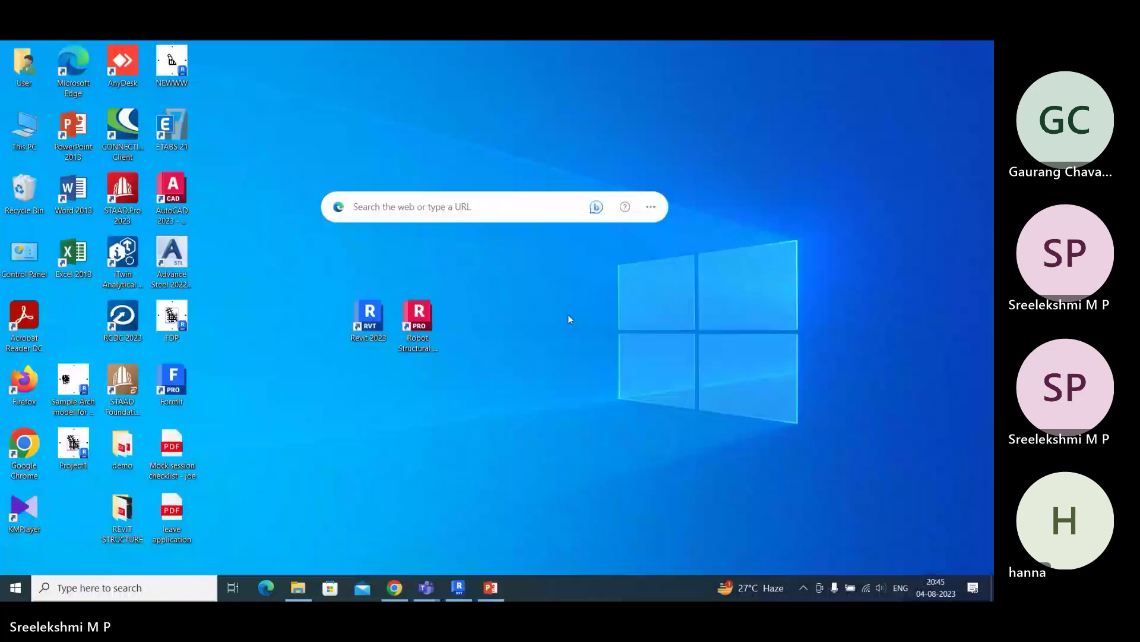
# Step: Switch to Revit and examine the structural model's floors, columns and piles in the {3D} view
pyautogui.click(463, 590)
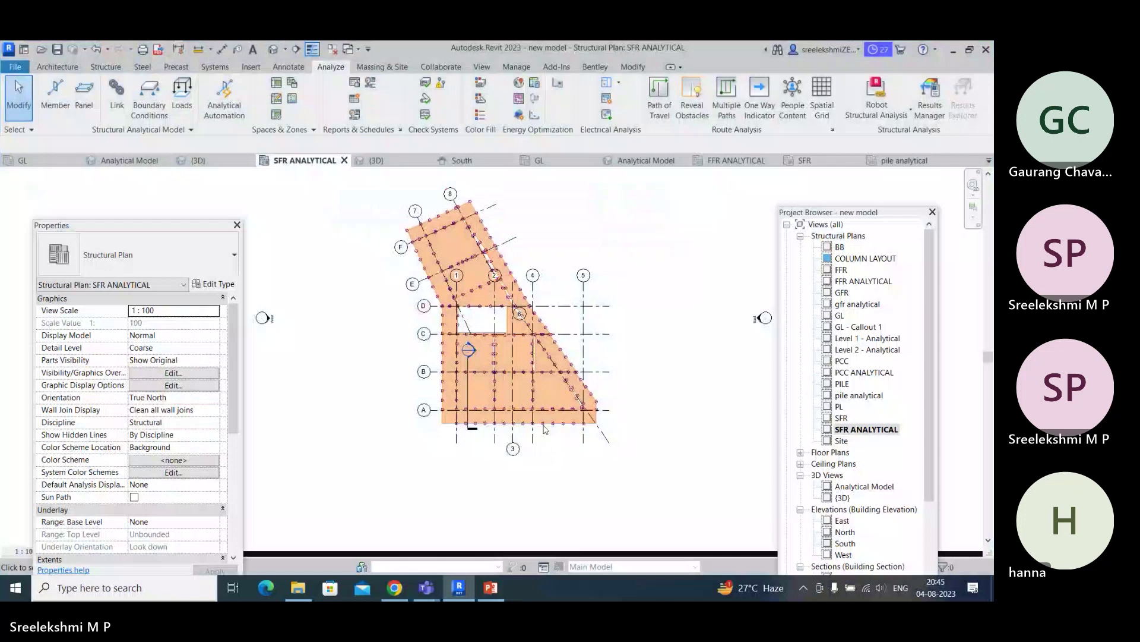
pyautogui.keyDown('shift'); pyautogui.moveTo(624, 481); pyautogui.dragTo(633, 486, button='middle'); pyautogui.keyUp('shift')
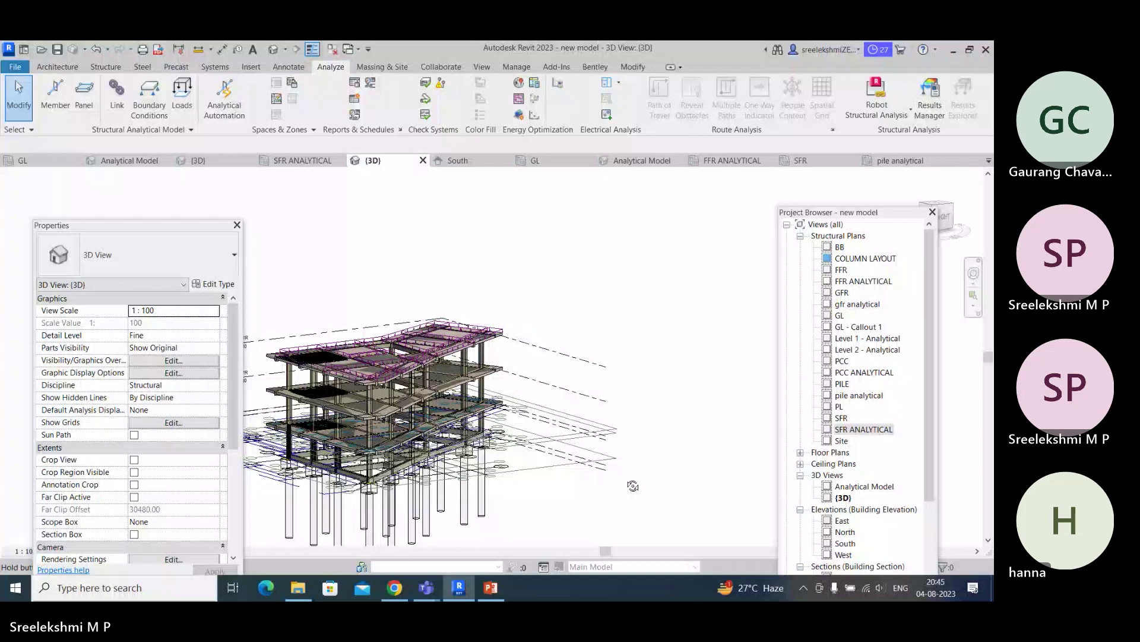
pyautogui.keyDown('shift'); pyautogui.moveTo(634, 486); pyautogui.dragTo(603, 475, button='middle'); pyautogui.keyUp('shift')
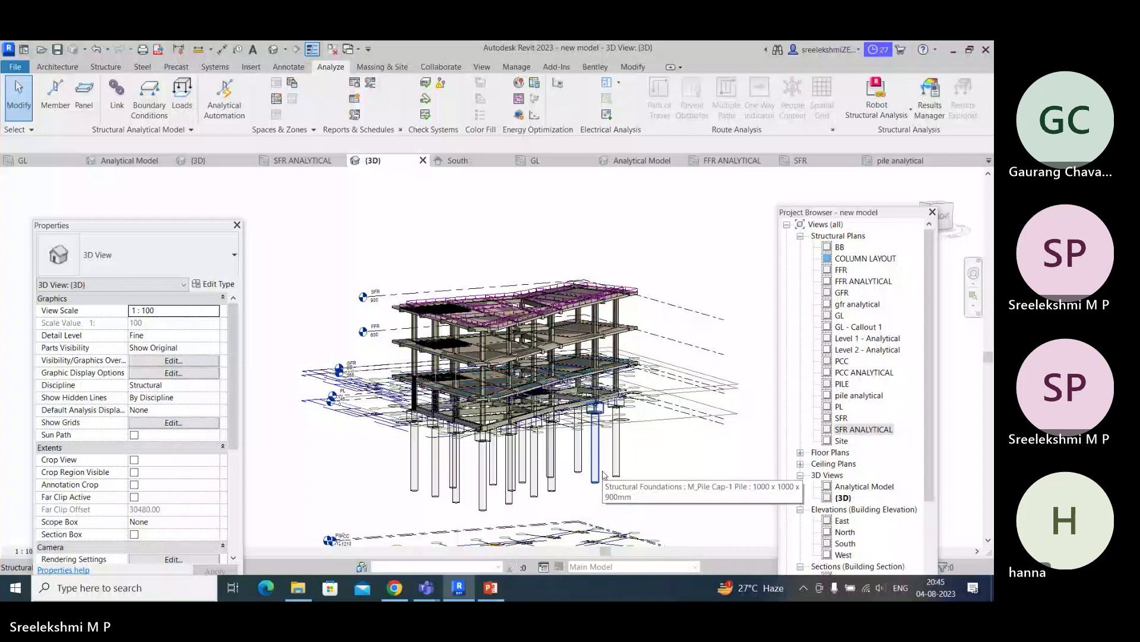
pyautogui.keyDown('shift'); pyautogui.moveTo(603, 476); pyautogui.dragTo(698, 307, button='middle'); pyautogui.keyUp('shift')
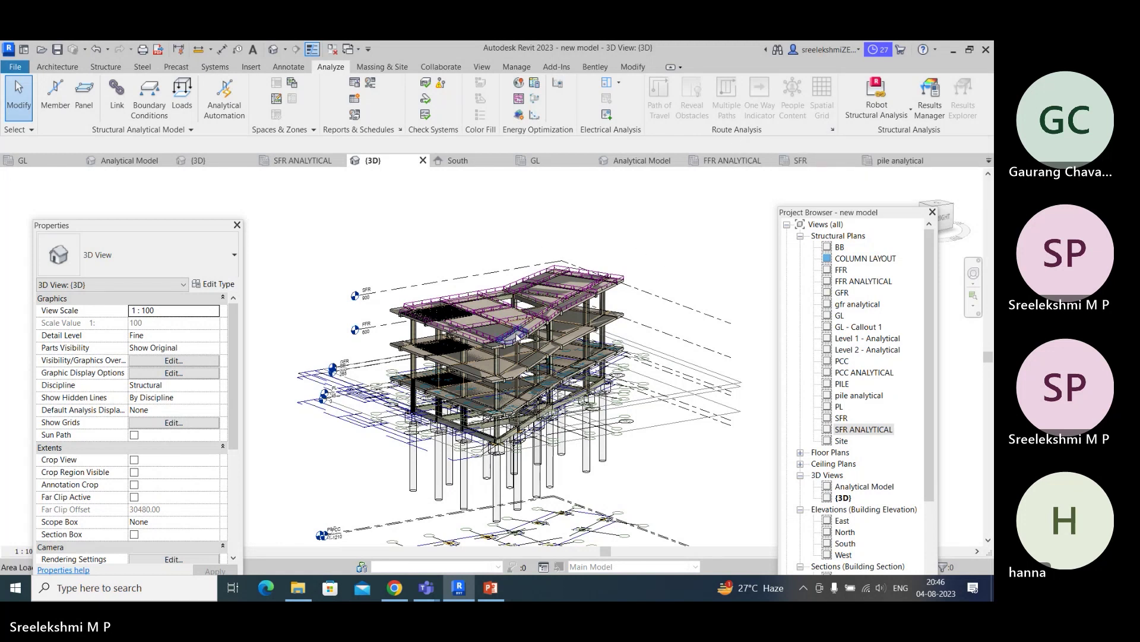
pyautogui.scroll(2, 517, 335)
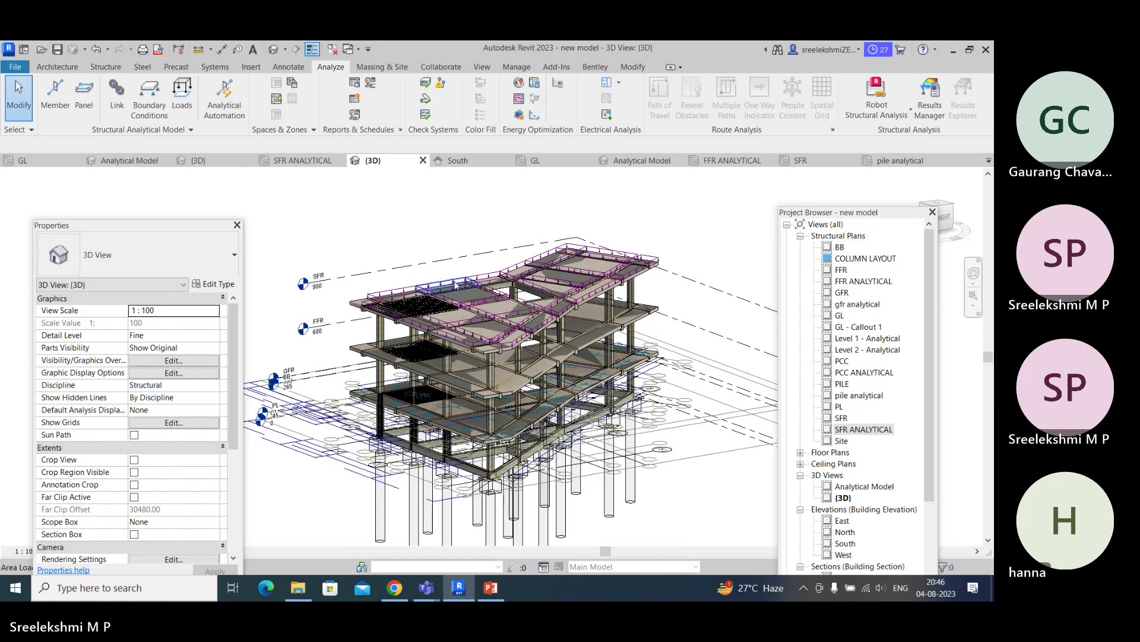
pyautogui.moveTo(674, 230); pyautogui.dragTo(673, 208, button='middle')
pyautogui.scroll(2, 490, 301)
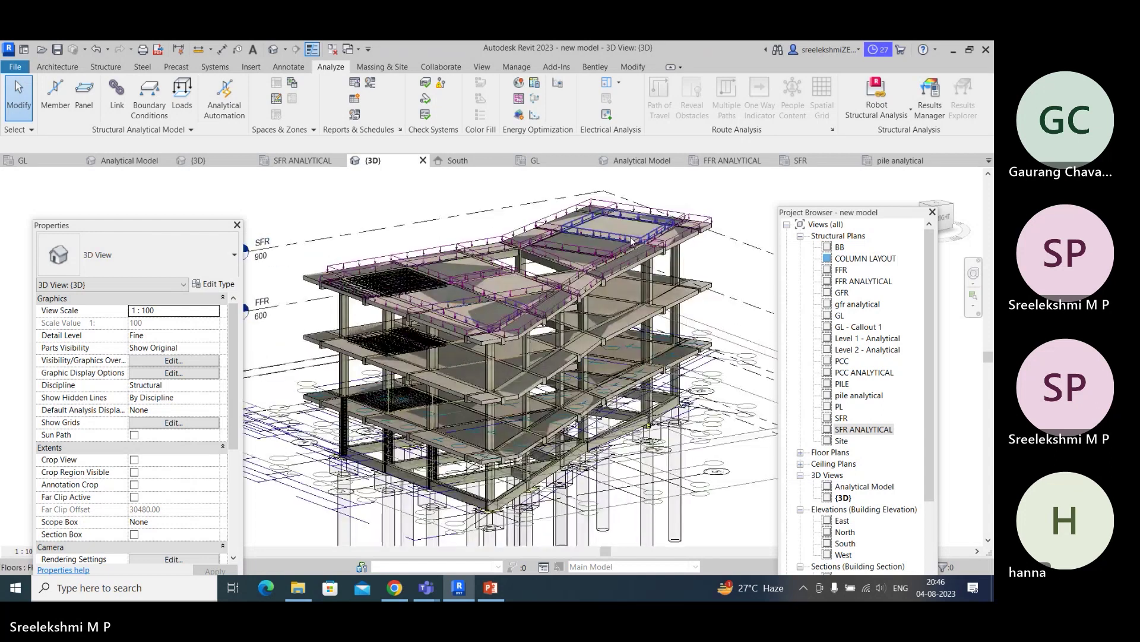
# Step: Open the Analytical Model 3D view and examine its analytical members, panels and roof loads from several sides
pyautogui.scroll(-1, 860, 408)
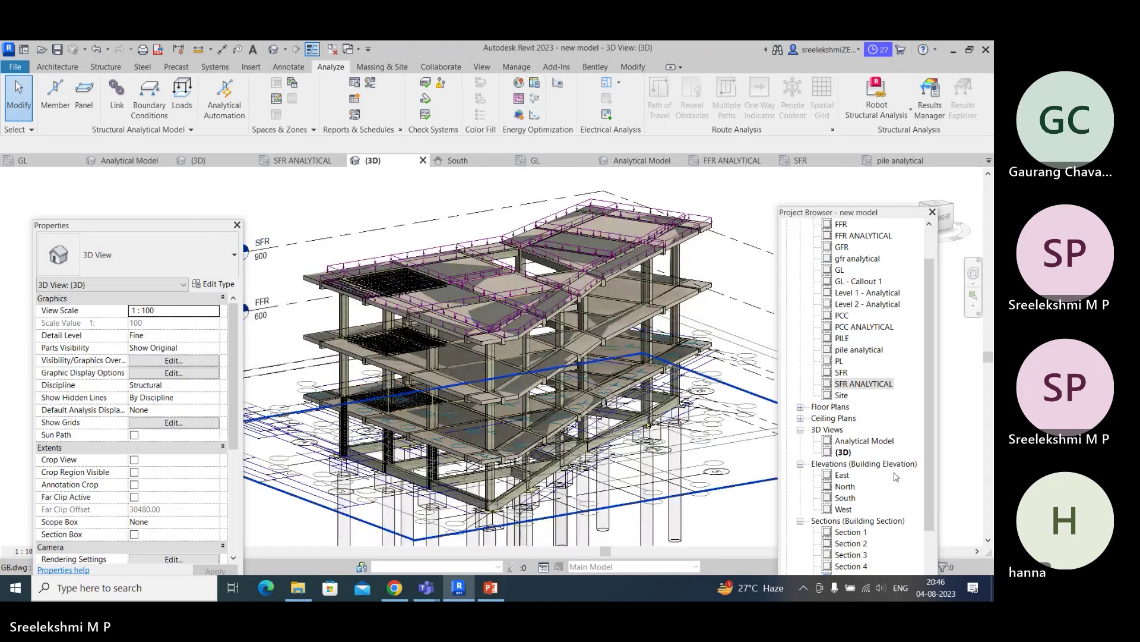
pyautogui.doubleClick(873, 441)
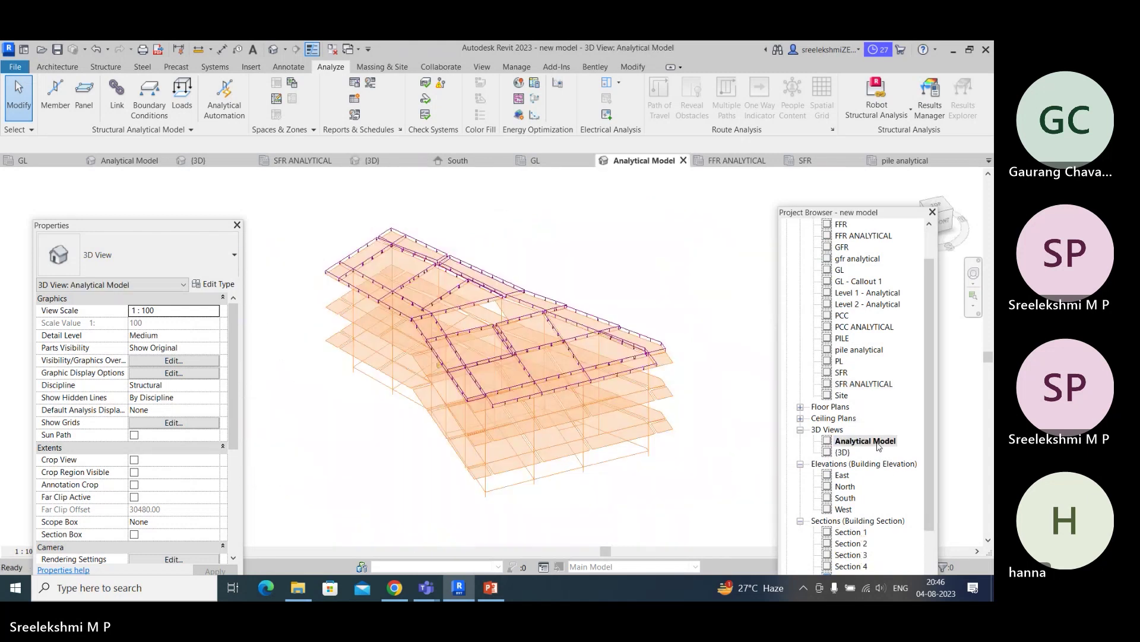
pyautogui.keyDown('shift'); pyautogui.moveTo(682, 483); pyautogui.dragTo(707, 441, button='middle'); pyautogui.keyUp('shift')
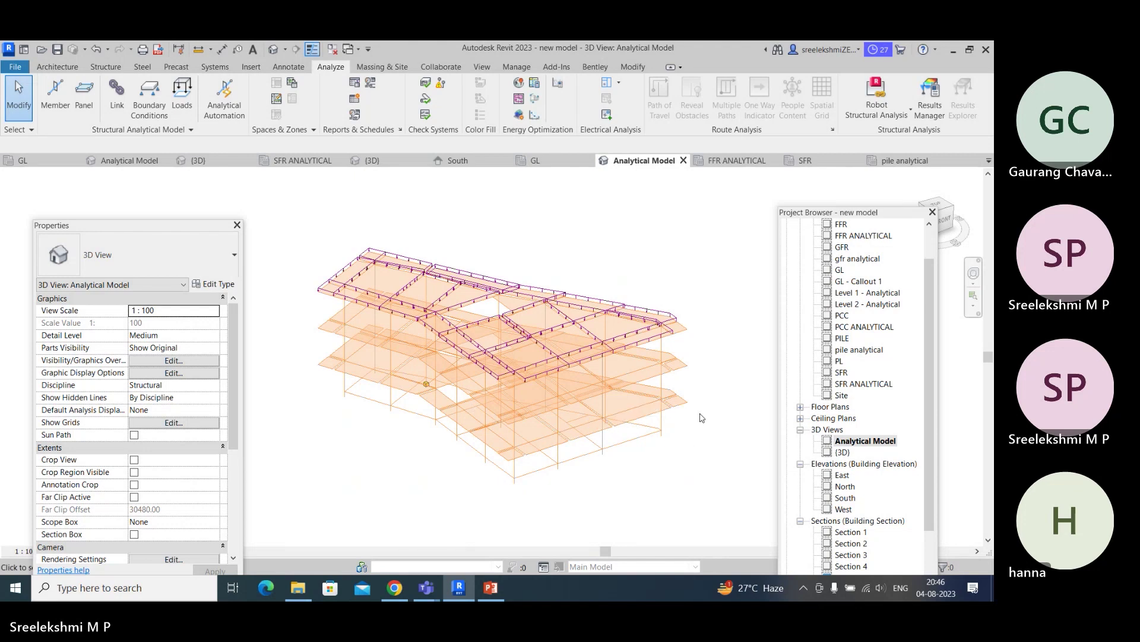
pyautogui.scroll(2, 694, 367)
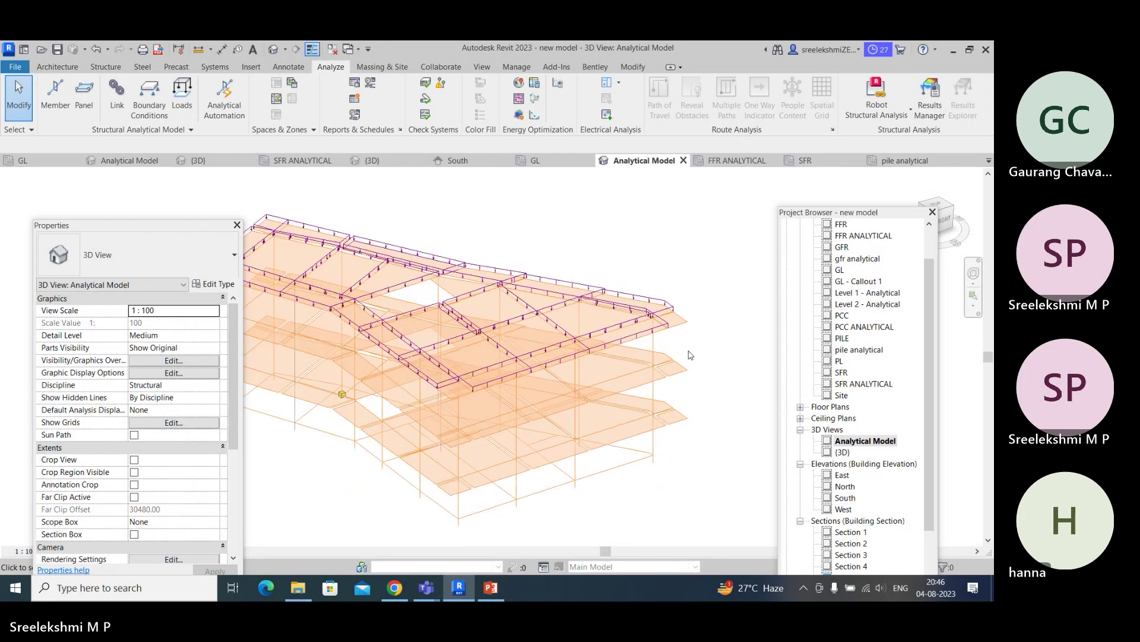
pyautogui.scroll(1, 689, 352)
pyautogui.click(642, 343)
pyautogui.click(710, 326)
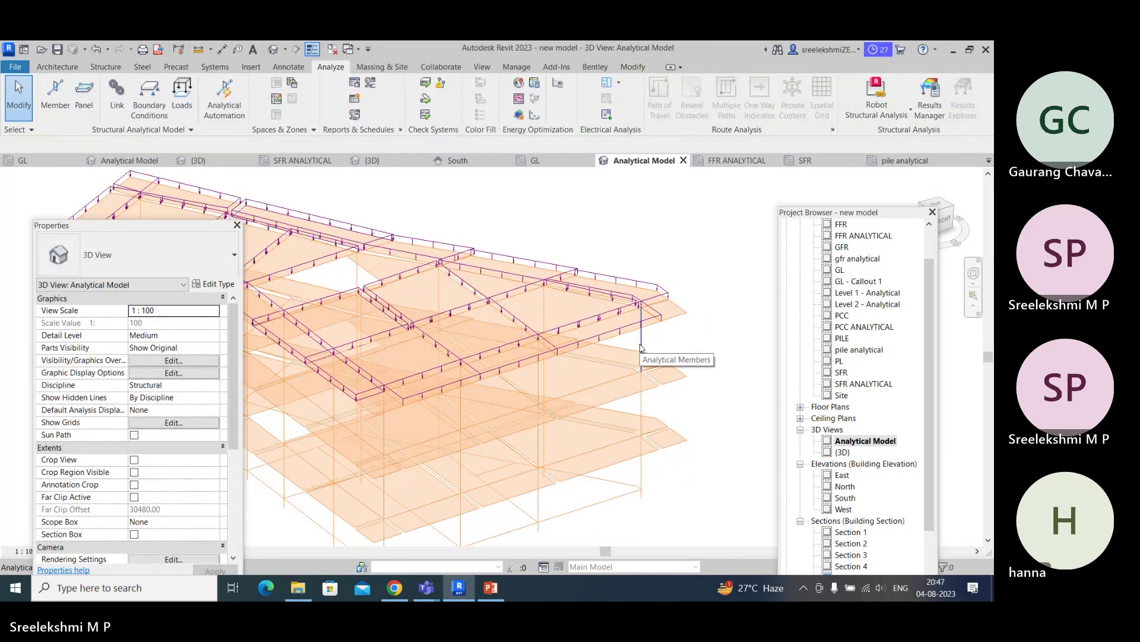
pyautogui.click(682, 320)
pyautogui.click(711, 289)
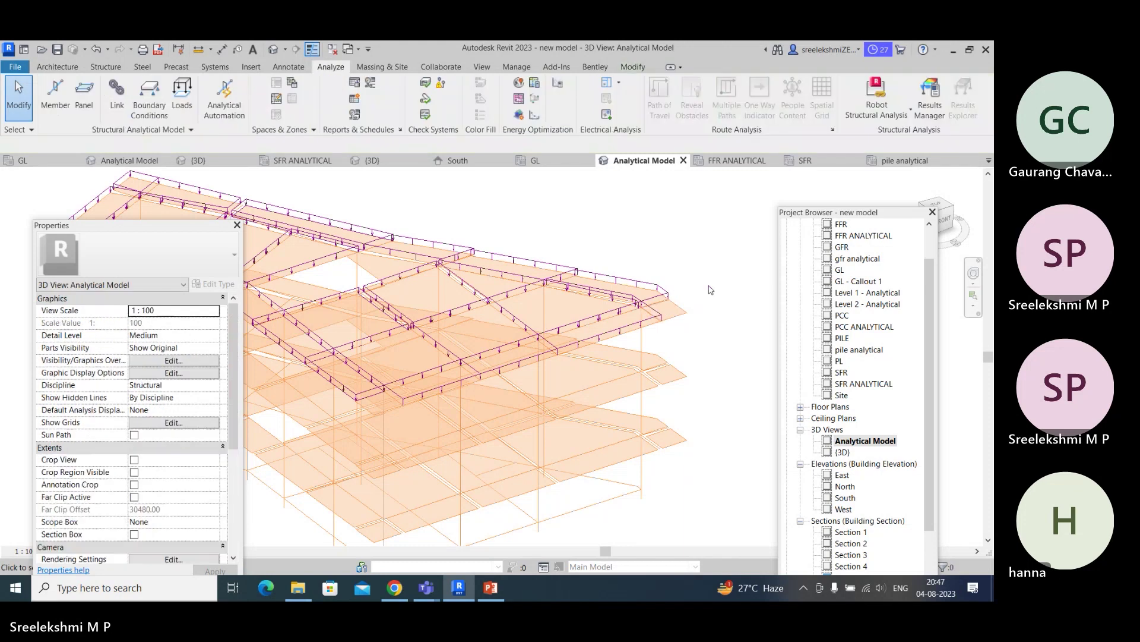
pyautogui.scroll(-3, 712, 294)
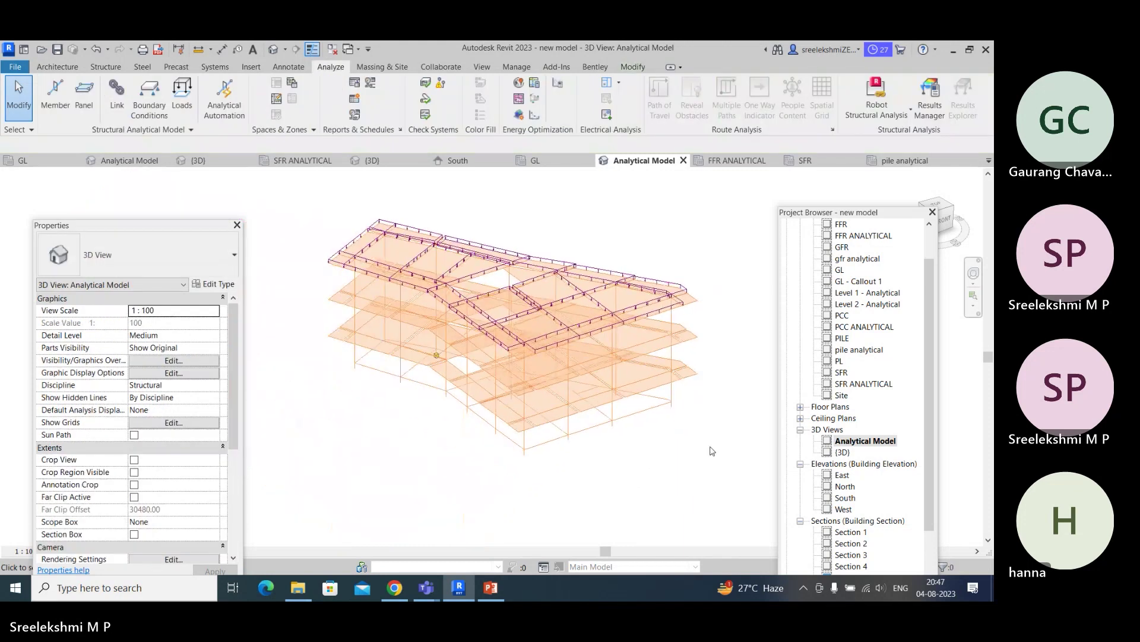
pyautogui.keyDown('shift'); pyautogui.moveTo(710, 453); pyautogui.dragTo(718, 423, button='middle'); pyautogui.keyUp('shift')
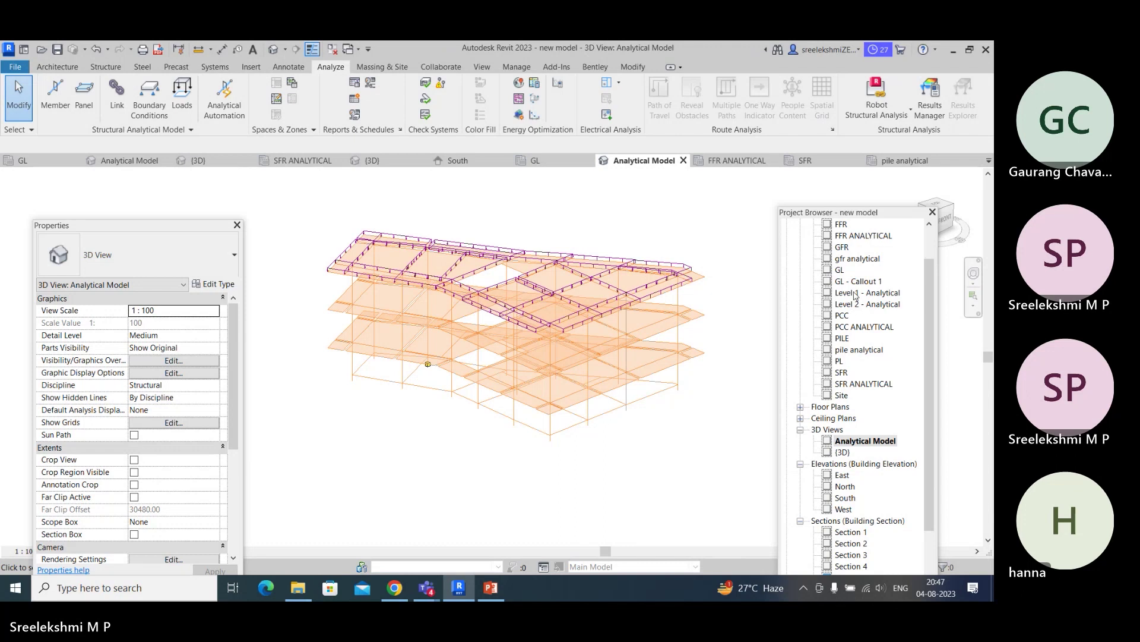
# Step: Open the SFR ANALYTICAL structural plan
pyautogui.scroll(2, 855, 294)
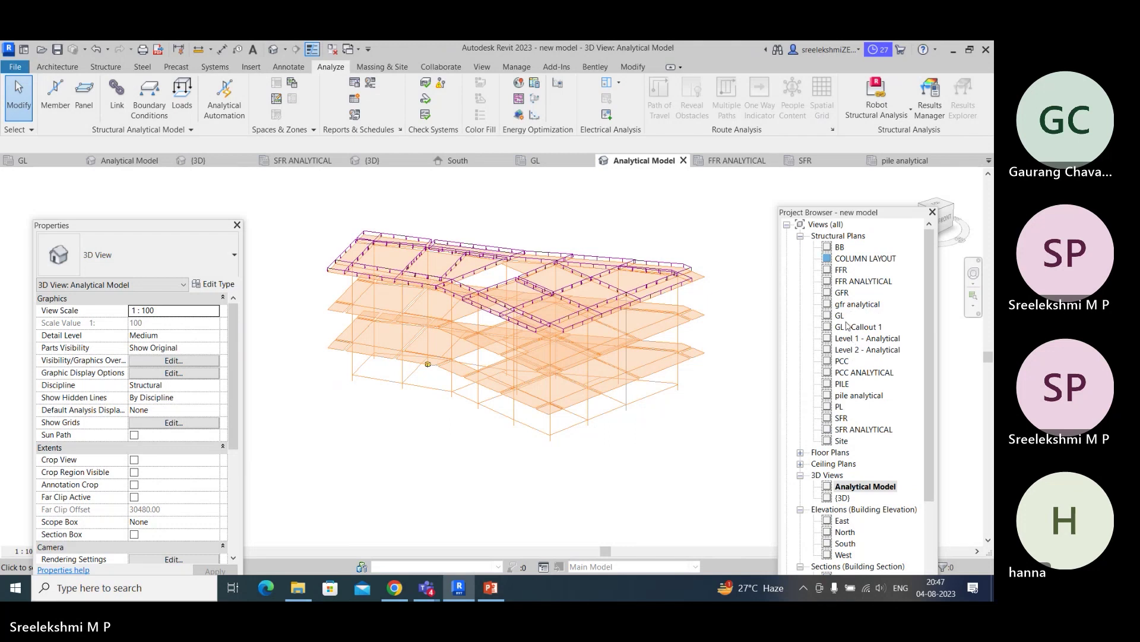
pyautogui.scroll(-1, 843, 333)
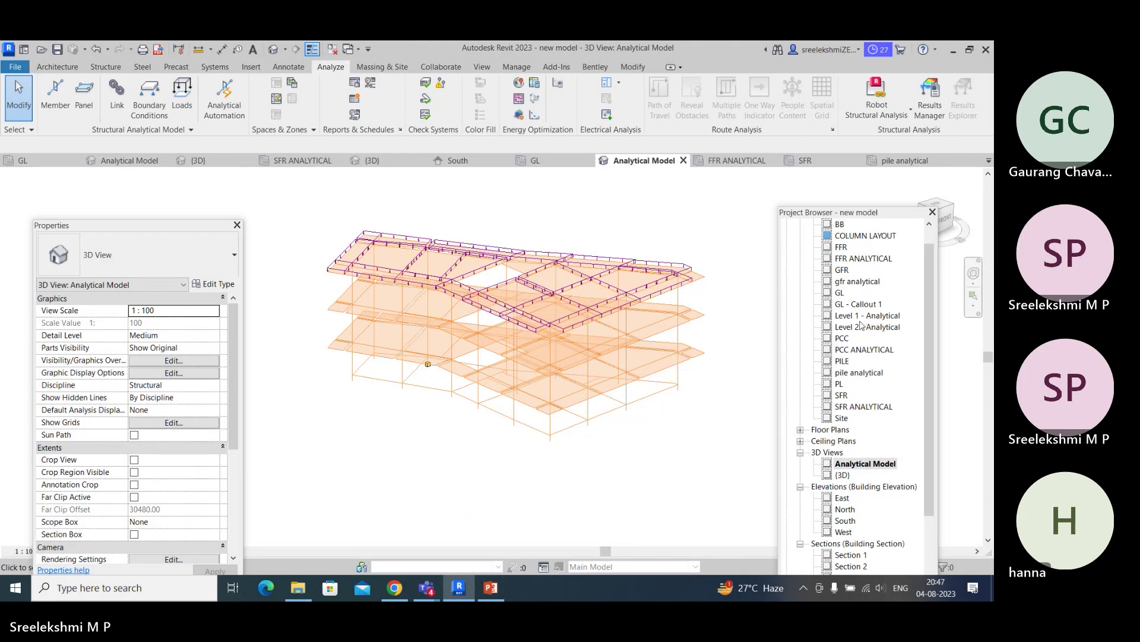
pyautogui.click(853, 408)
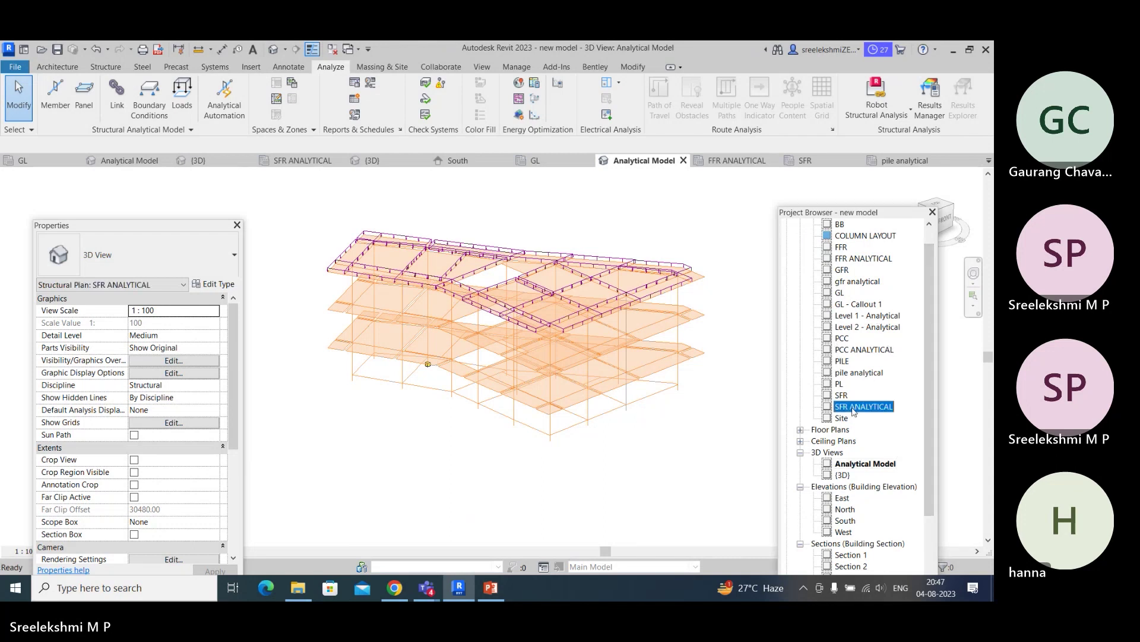
pyautogui.doubleClick(854, 408)
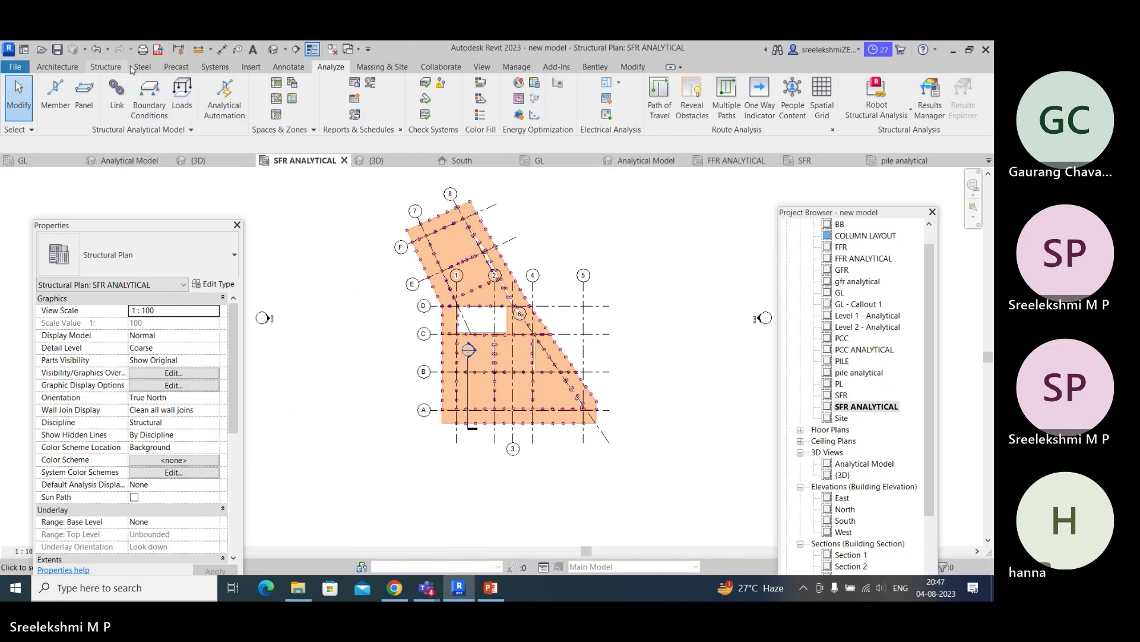
# Step: Start a hosted area load with load case DL1 (1) and examine the loads already on the SFR ANALYTICAL plan's panels
pyautogui.click(184, 97)
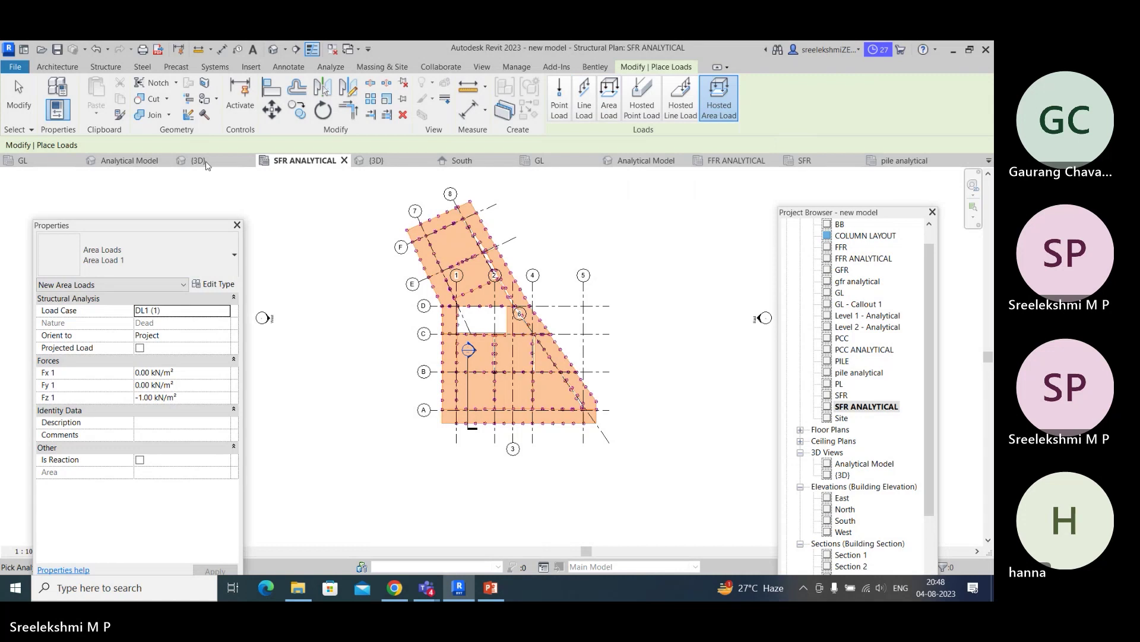
pyautogui.moveTo(137, 222); pyautogui.dragTo(204, 155)
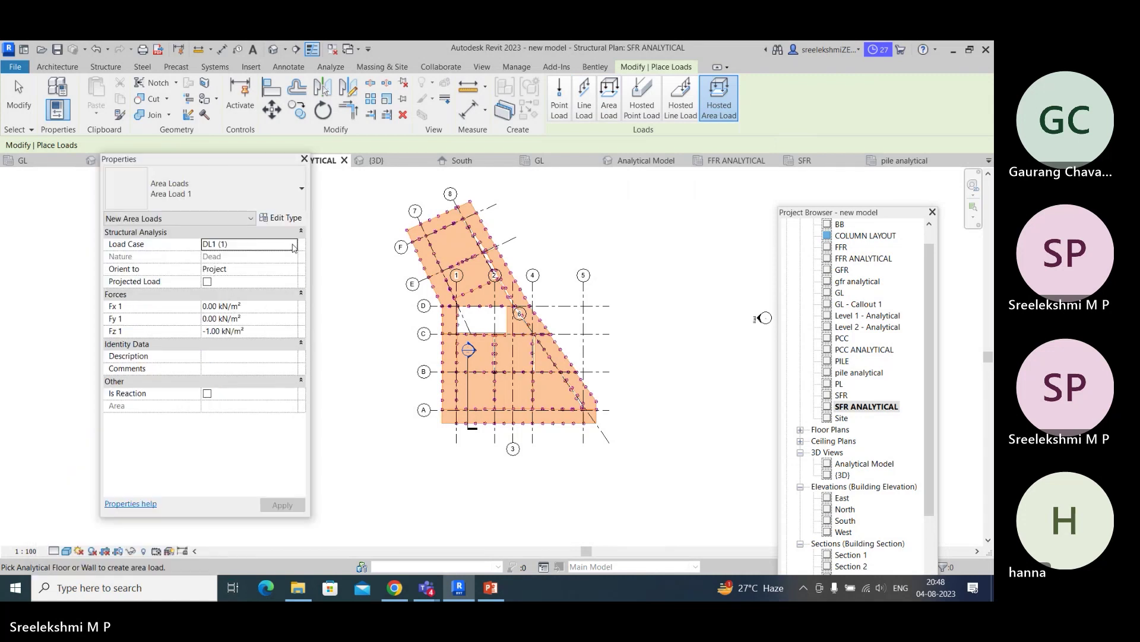
pyautogui.click(292, 246)
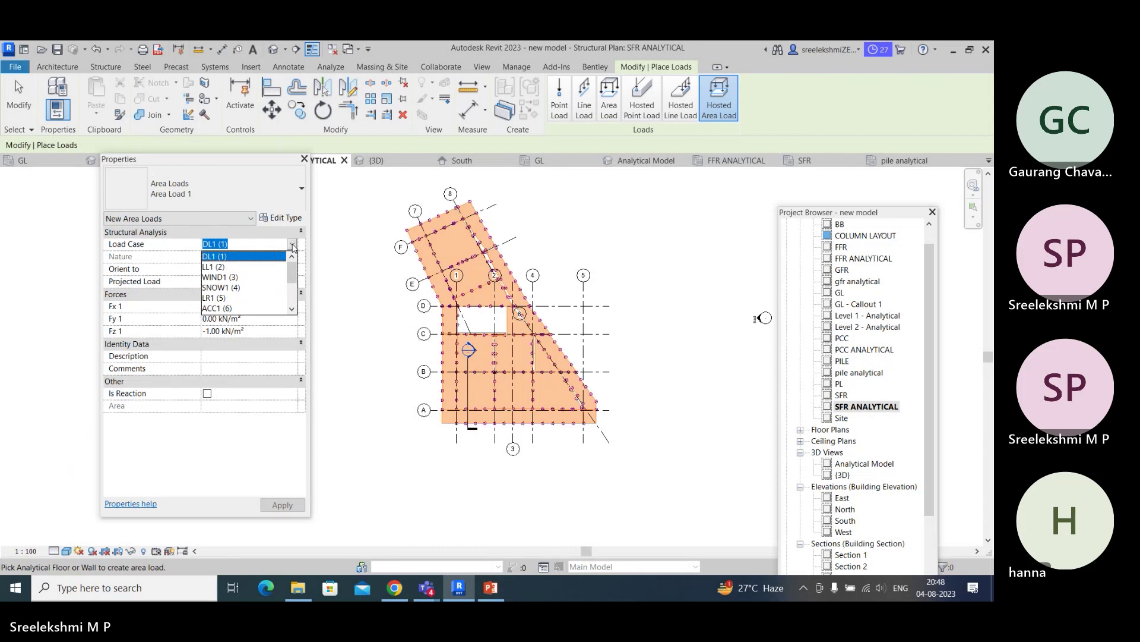
pyautogui.click(252, 260)
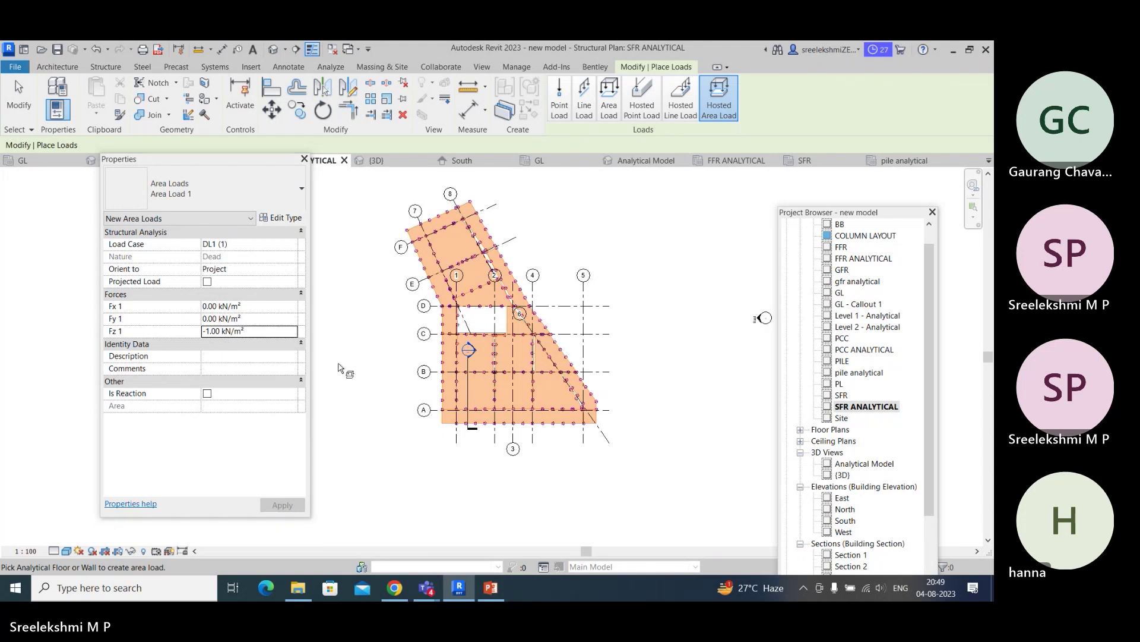
pyautogui.scroll(2, 340, 385)
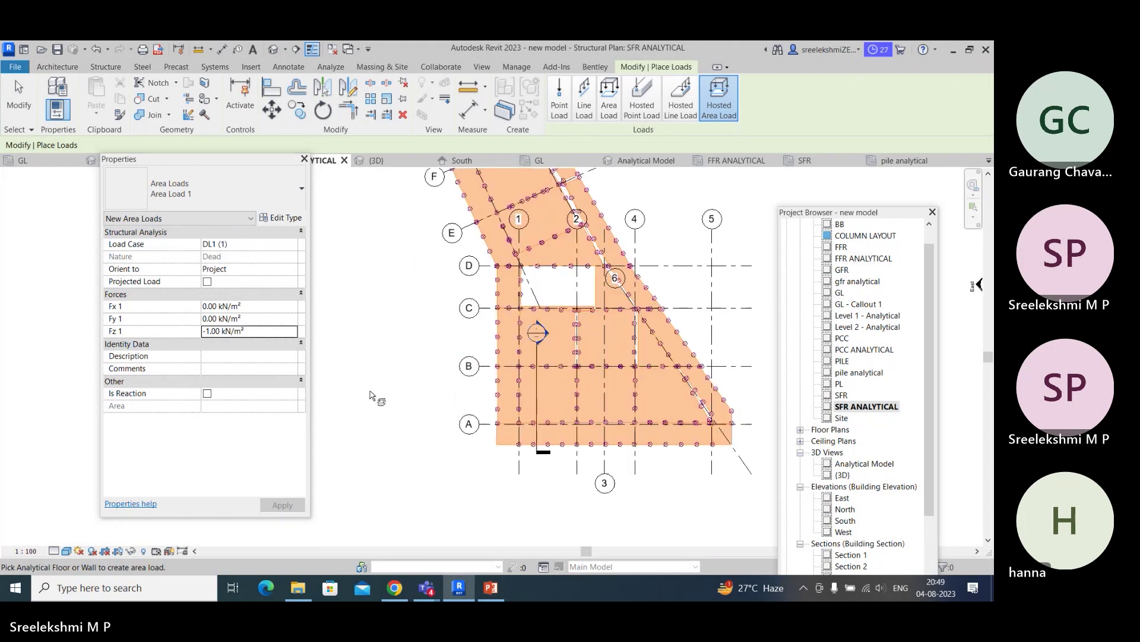
pyautogui.scroll(2, 393, 436)
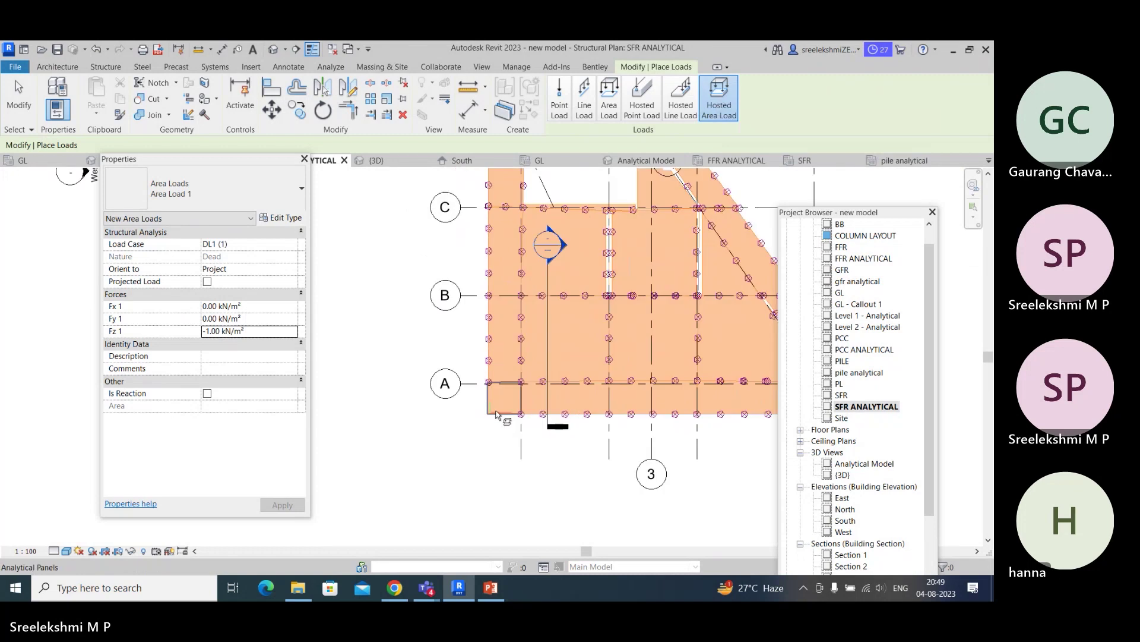
pyautogui.scroll(-2, 392, 437)
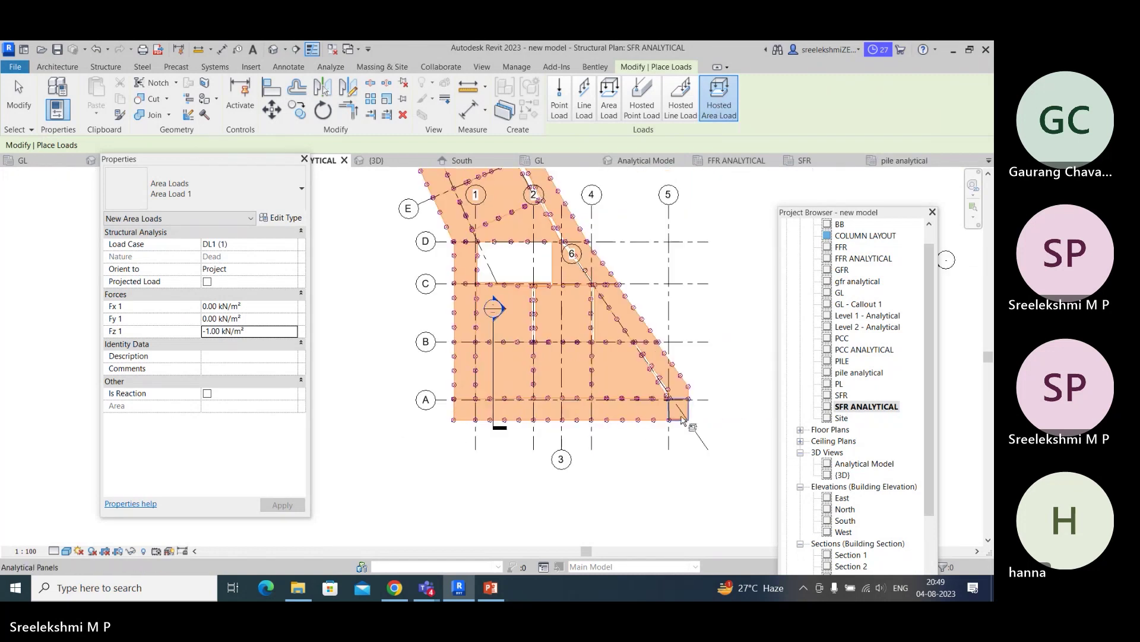
pyautogui.moveTo(712, 385); pyautogui.dragTo(685, 442, button='middle')
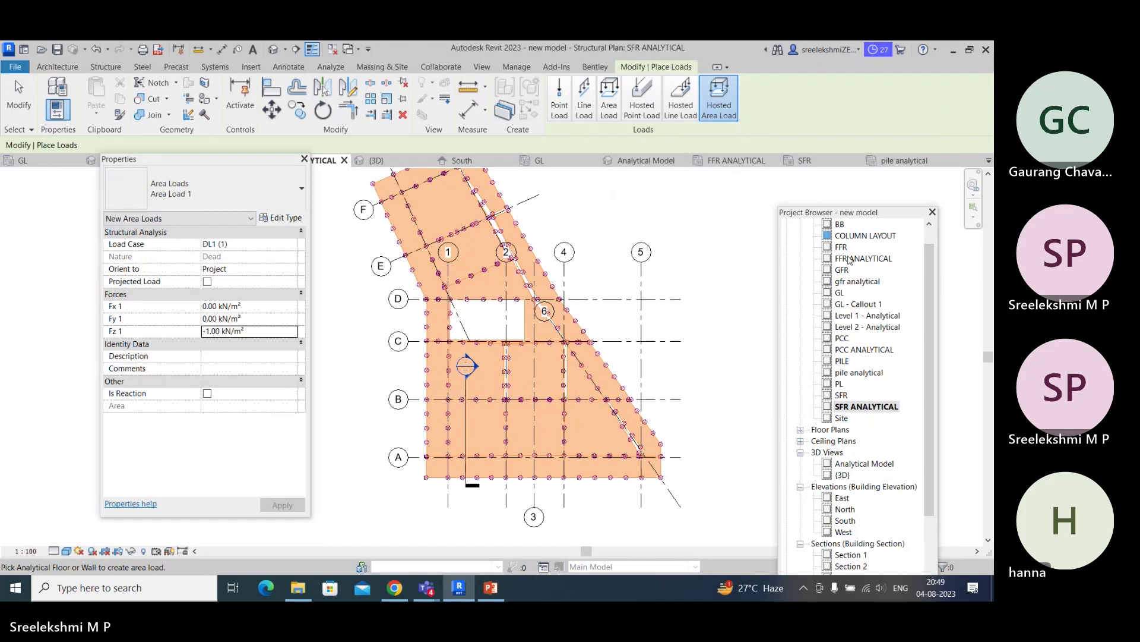
# Step: Open the FFR ANALYTICAL plan and place DL1 (1) hosted area loads of -1.00 kN/m² in Z on the slanted wing's panels between grids F and D
pyautogui.click(850, 260)
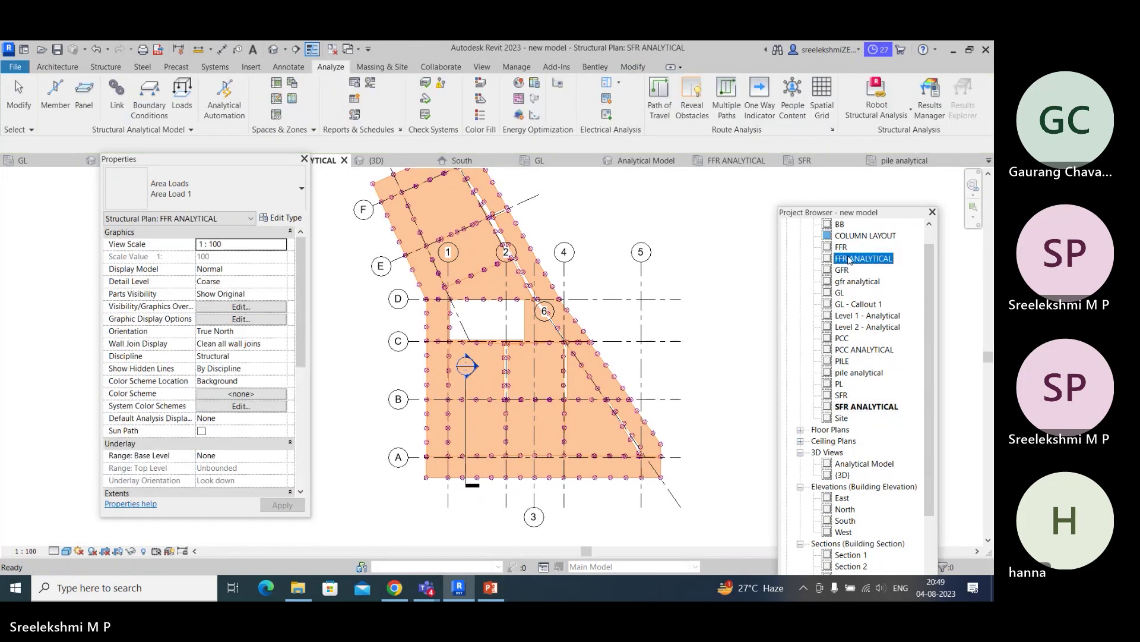
pyautogui.doubleClick(849, 260)
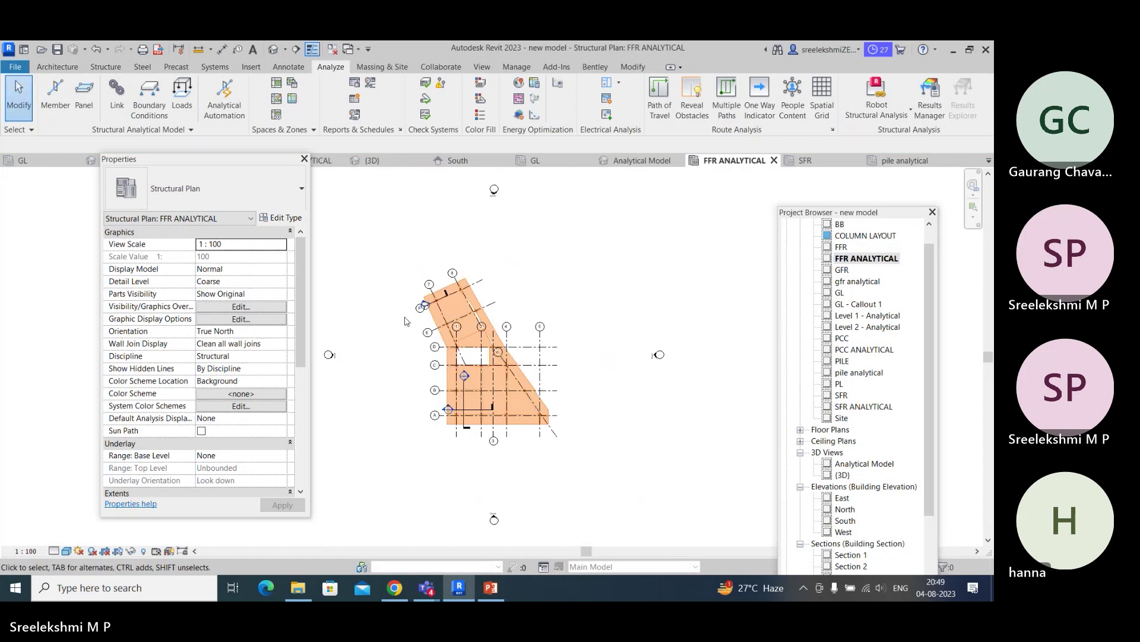
pyautogui.click(182, 95)
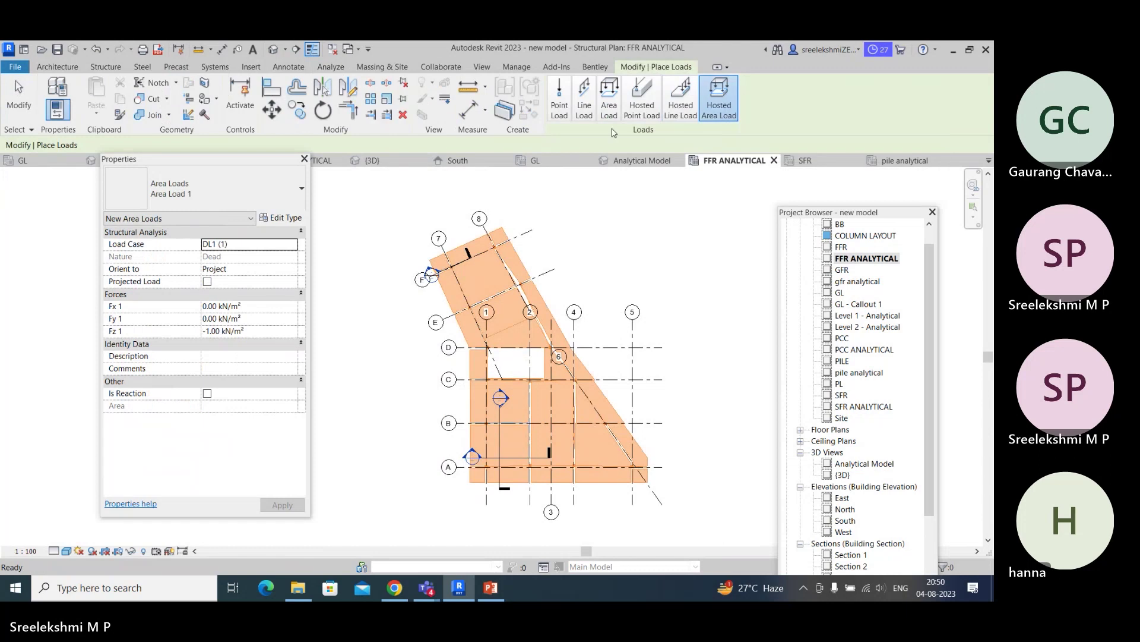
pyautogui.click(735, 96)
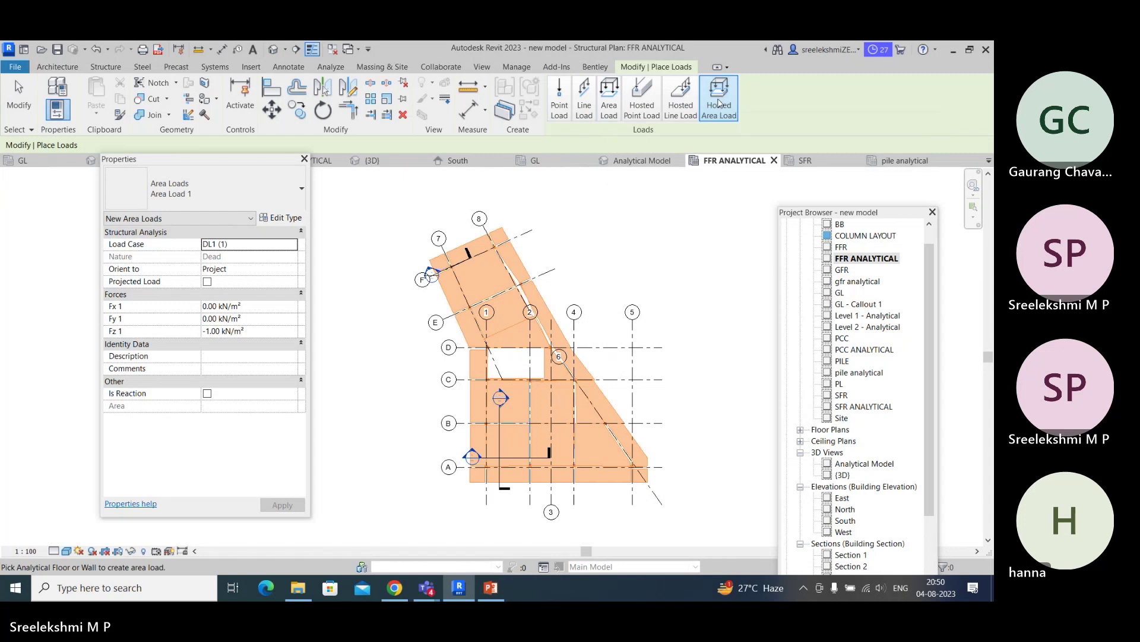
pyautogui.scroll(3, 487, 258)
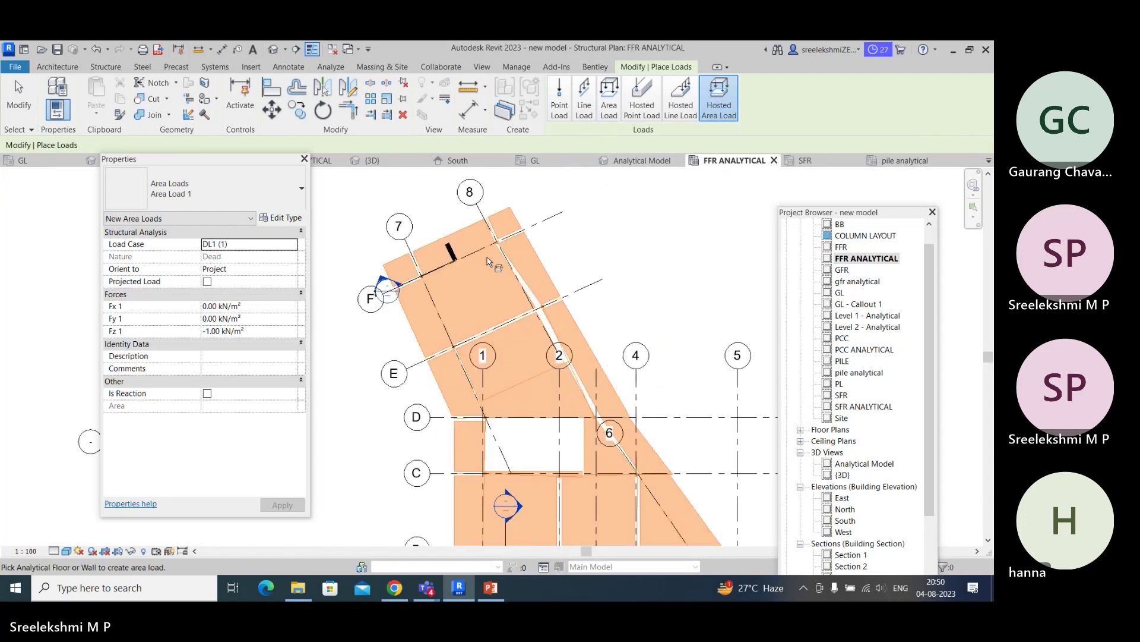
pyautogui.click(539, 257)
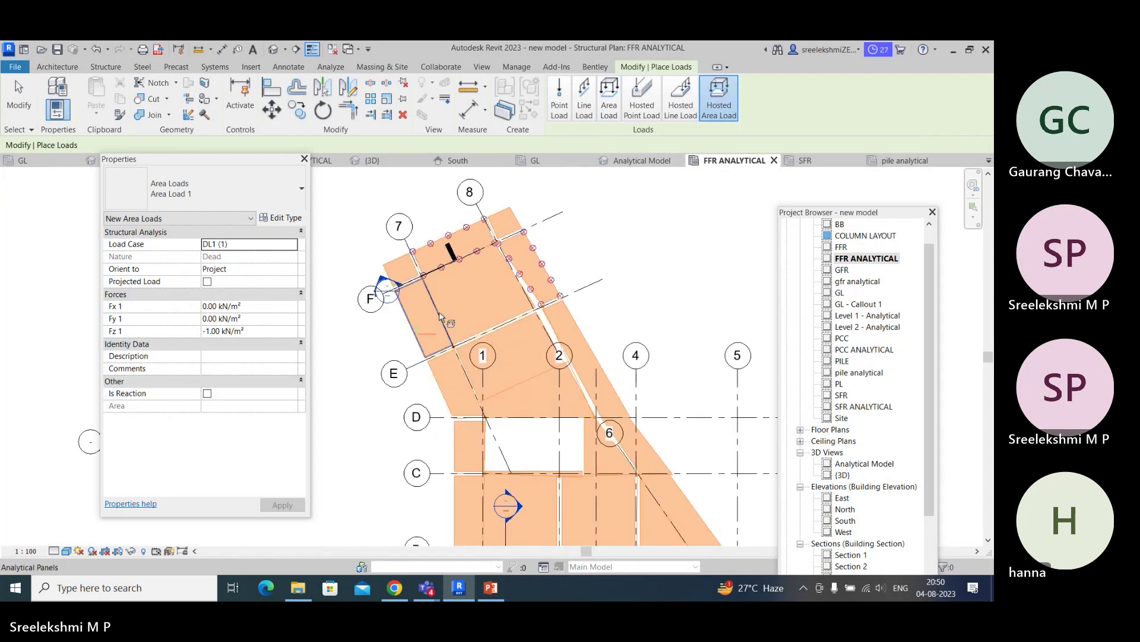
pyautogui.click(481, 294)
pyautogui.click(463, 385)
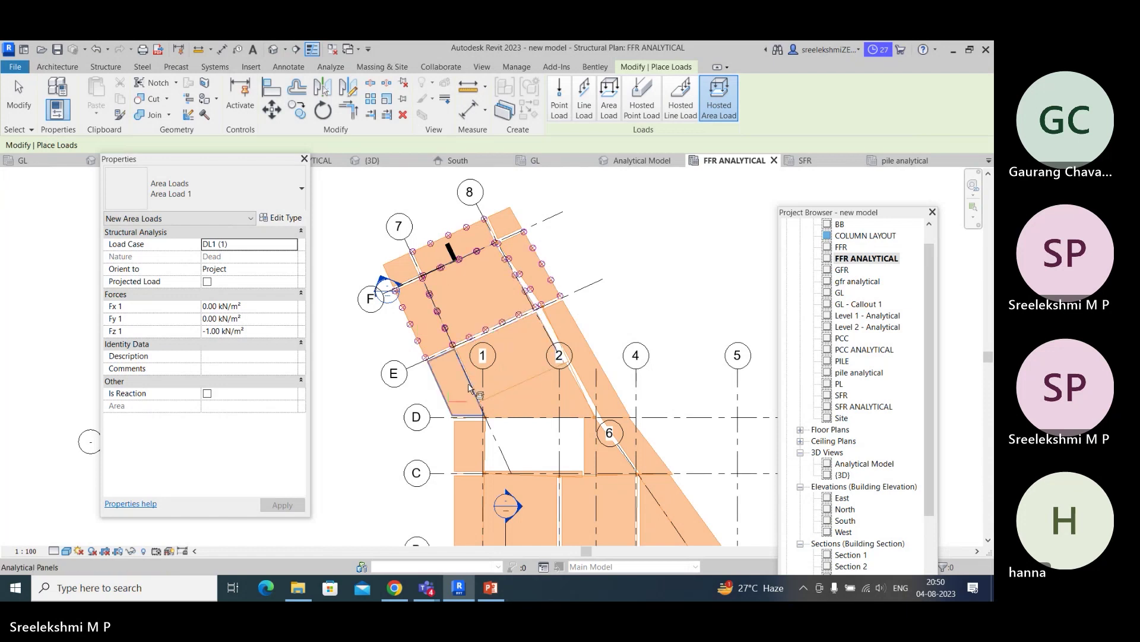
pyautogui.click(582, 346)
pyautogui.scroll(-3, 552, 299)
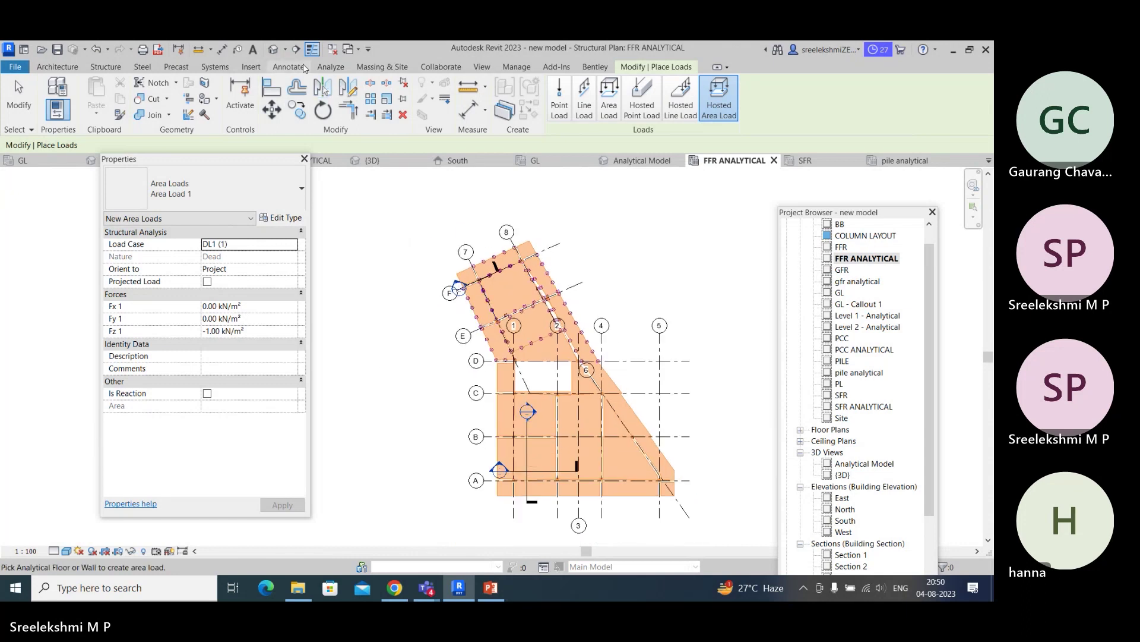
# Step: Open the {3D} view, end load placement and examine the area loads on the building's floors
pyautogui.click(274, 50)
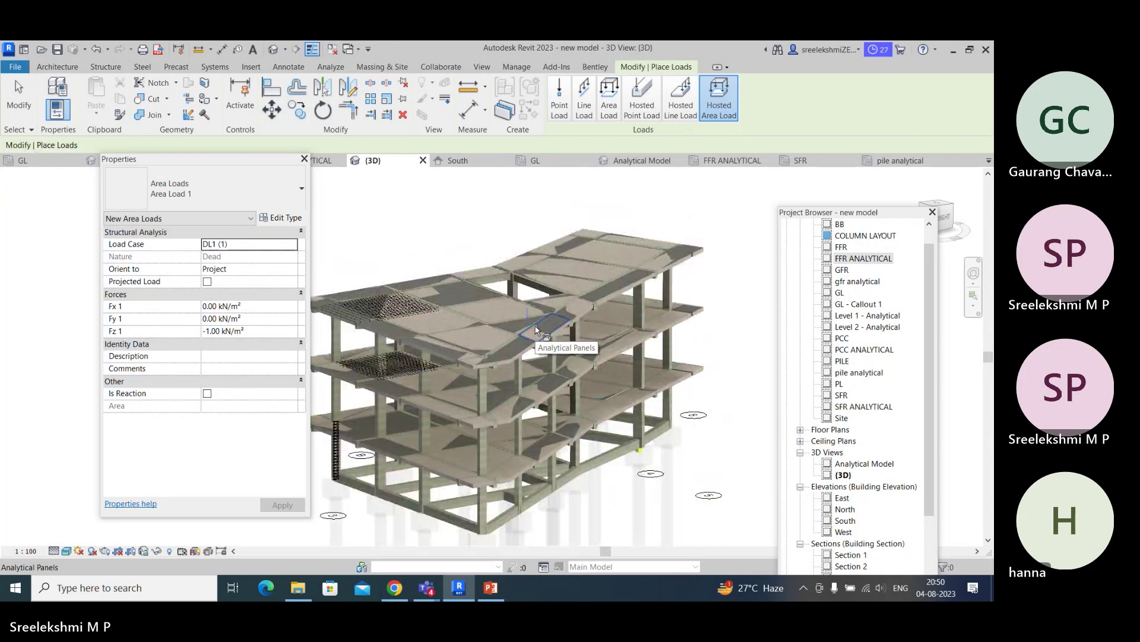
pyautogui.press('Escape')
pyautogui.press('Escape')
pyautogui.moveTo(734, 243); pyautogui.dragTo(743, 255, button='middle')
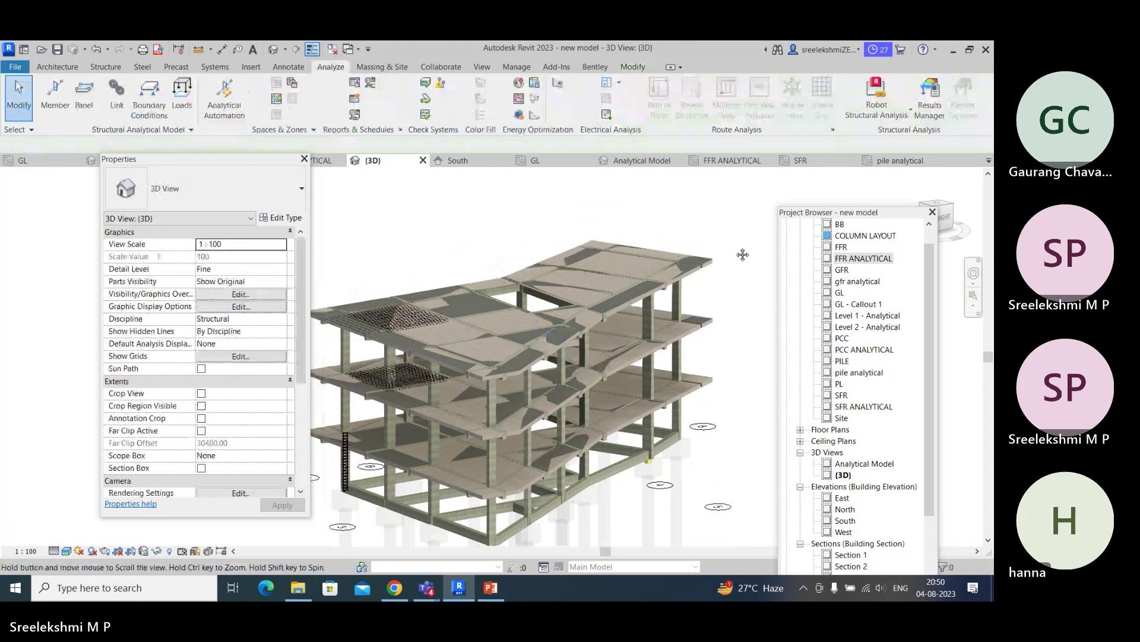
pyautogui.scroll(-3, 738, 269)
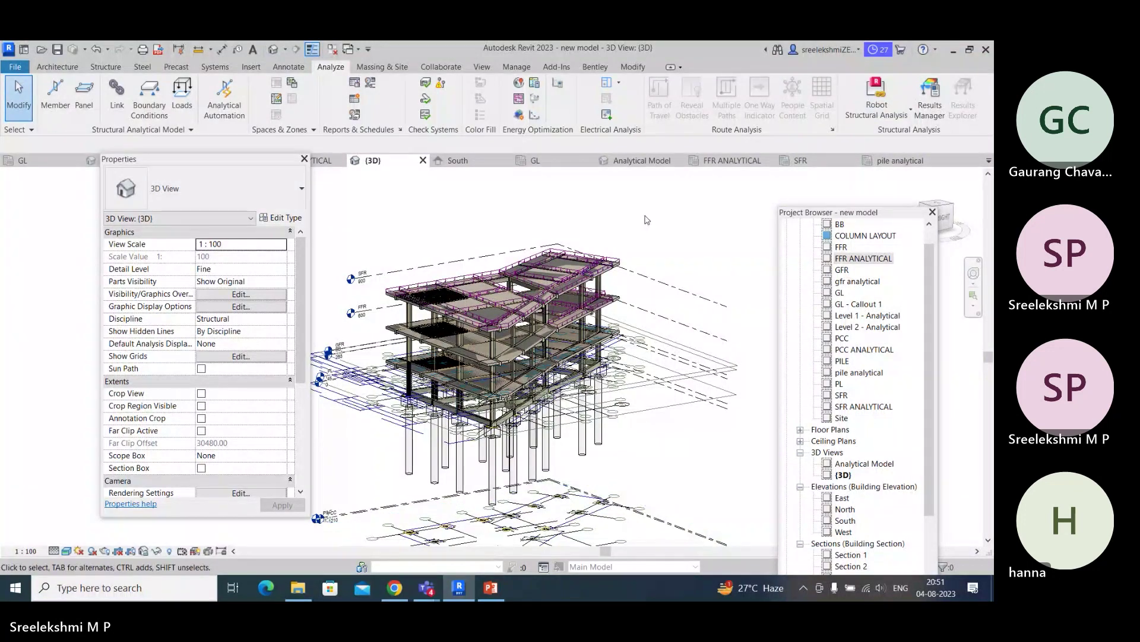
# Step: Send the model to Robot Structural Analysis by direct integration and decline the warnings report
pyautogui.click(897, 110)
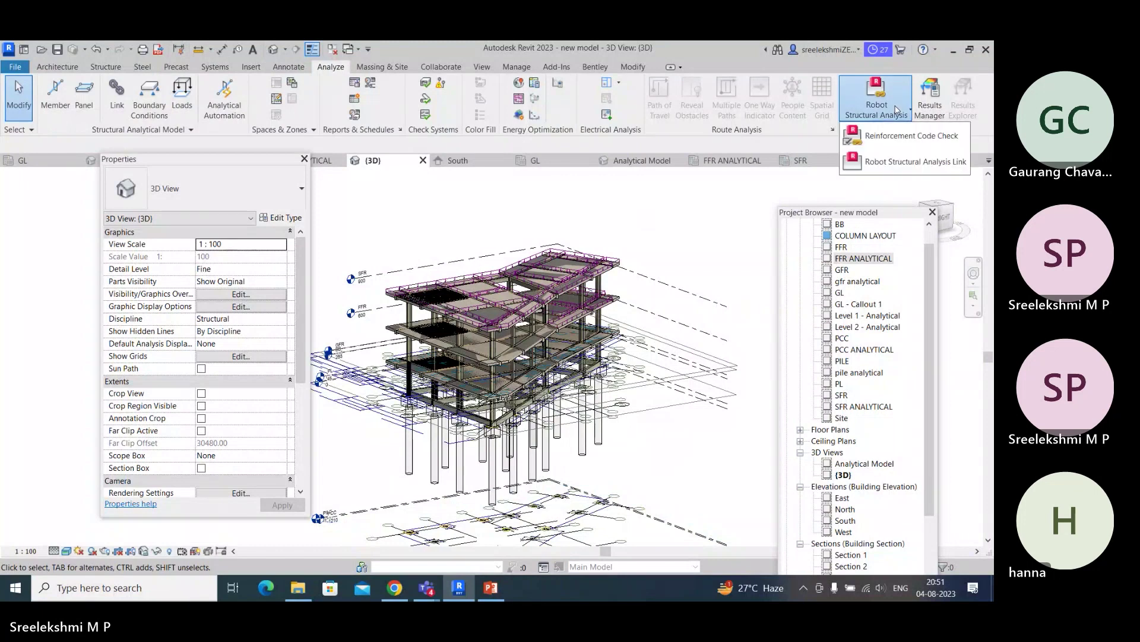
pyautogui.click(899, 163)
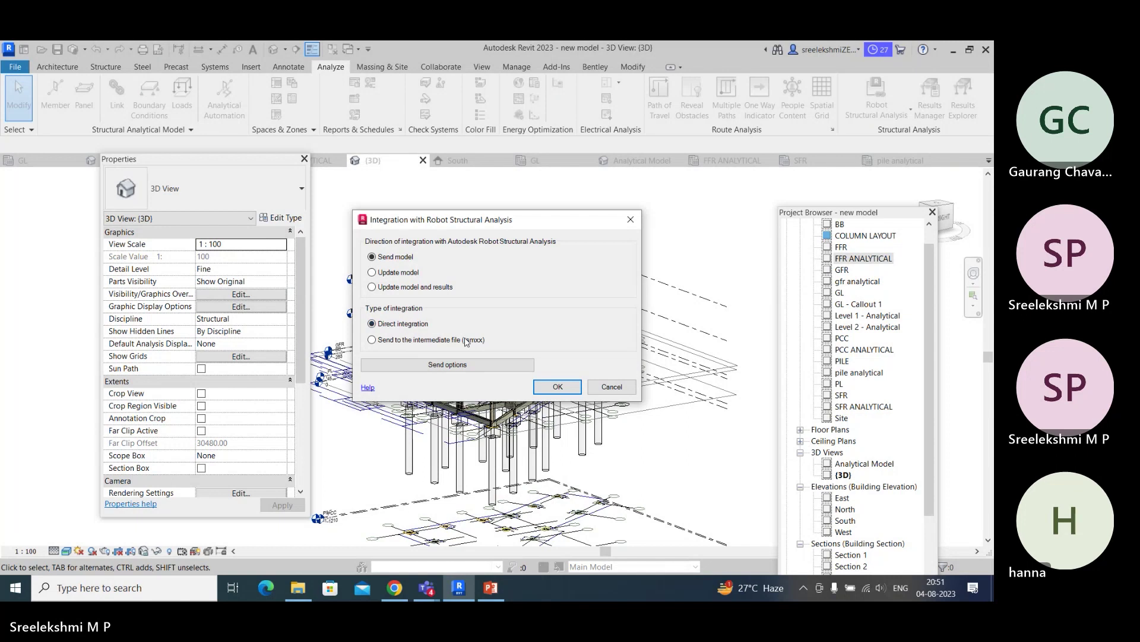
pyautogui.click(558, 387)
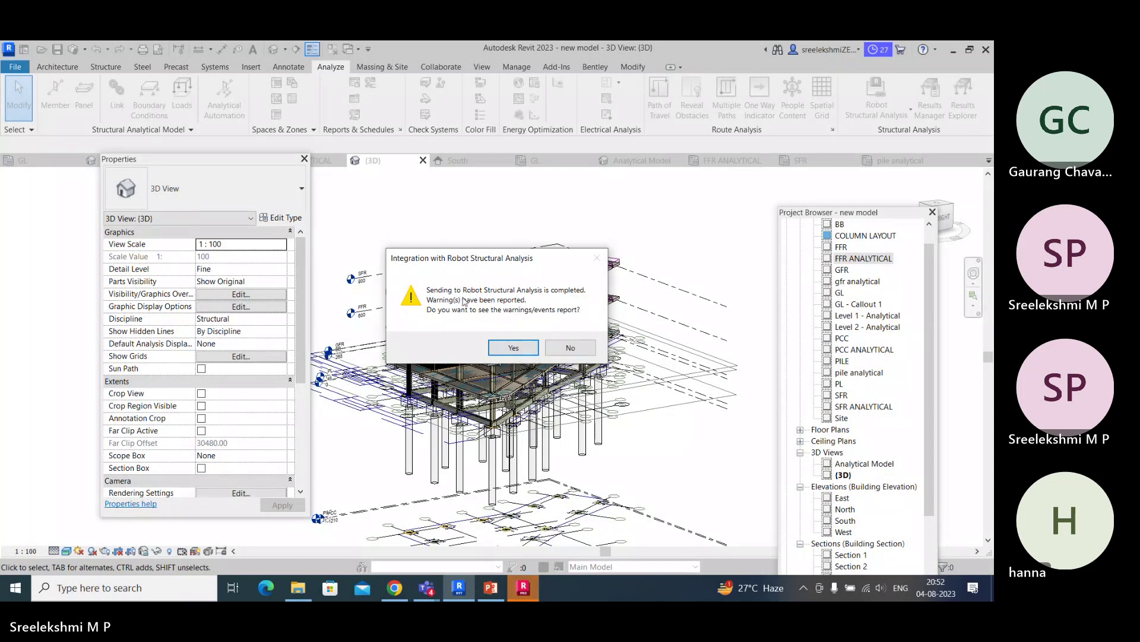
pyautogui.click(572, 351)
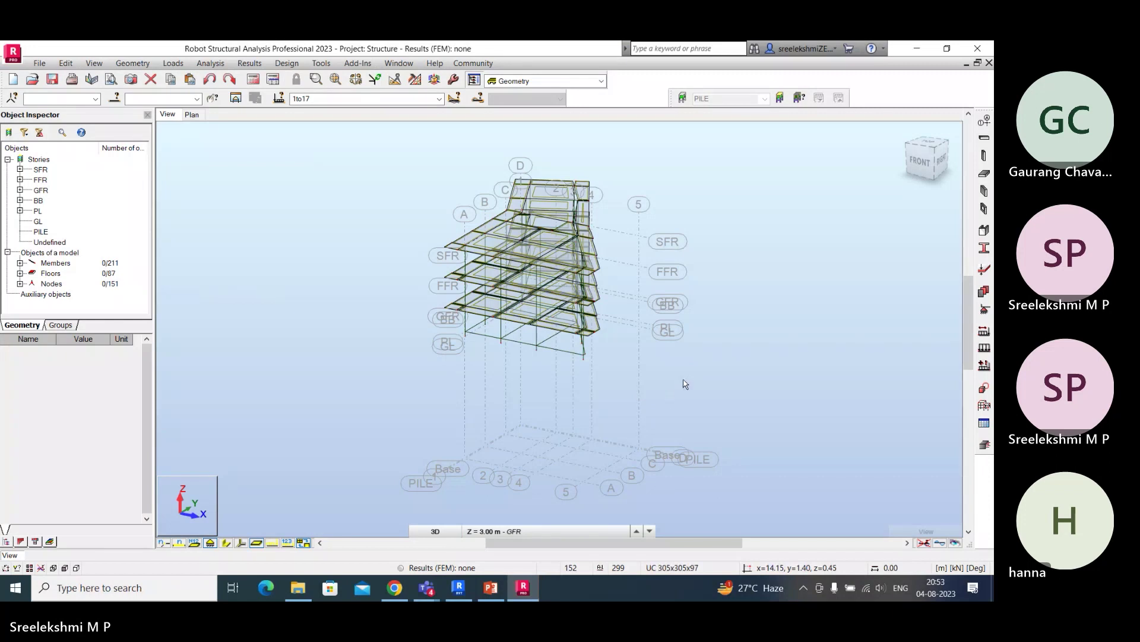
# Step: Examine the transferred building model in Robot Structural Analysis from several sides and review the available 2D and 3D view options
pyautogui.moveTo(685, 384)
pyautogui.keyDown('shift'); pyautogui.mouseDown(button='middle')
pyautogui.moveTo(664, 391)
pyautogui.moveTo(644, 378)
pyautogui.moveTo(669, 359)
pyautogui.moveTo(665, 379)
pyautogui.moveTo(682, 390)
pyautogui.moveTo(670, 393)
pyautogui.mouseUp(button='middle'); pyautogui.keyUp('shift')
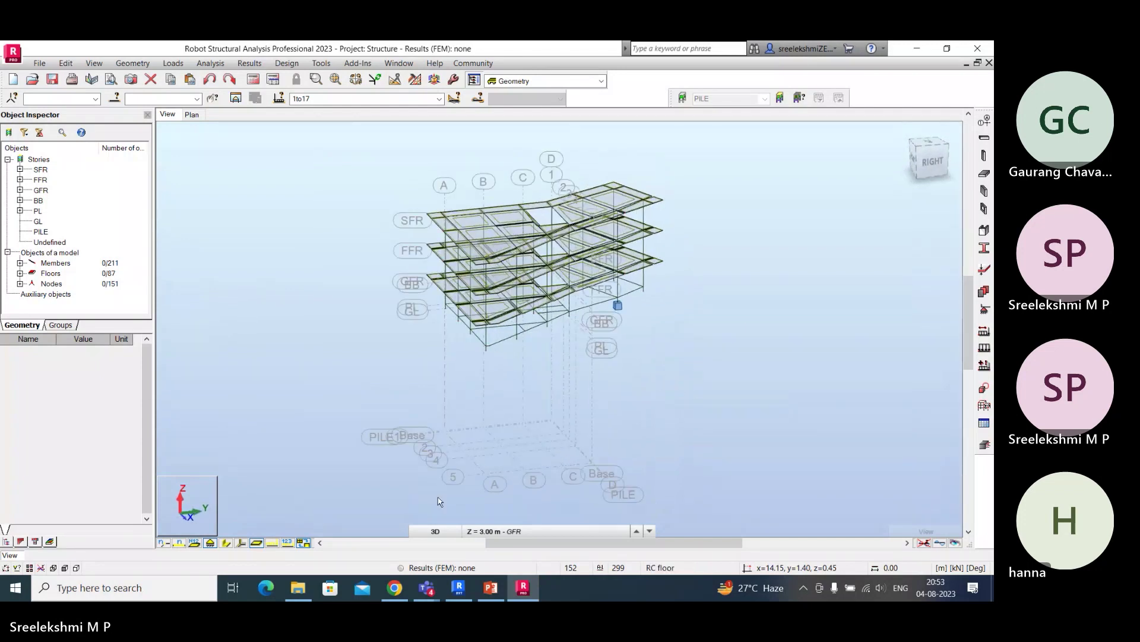
pyautogui.click(436, 531)
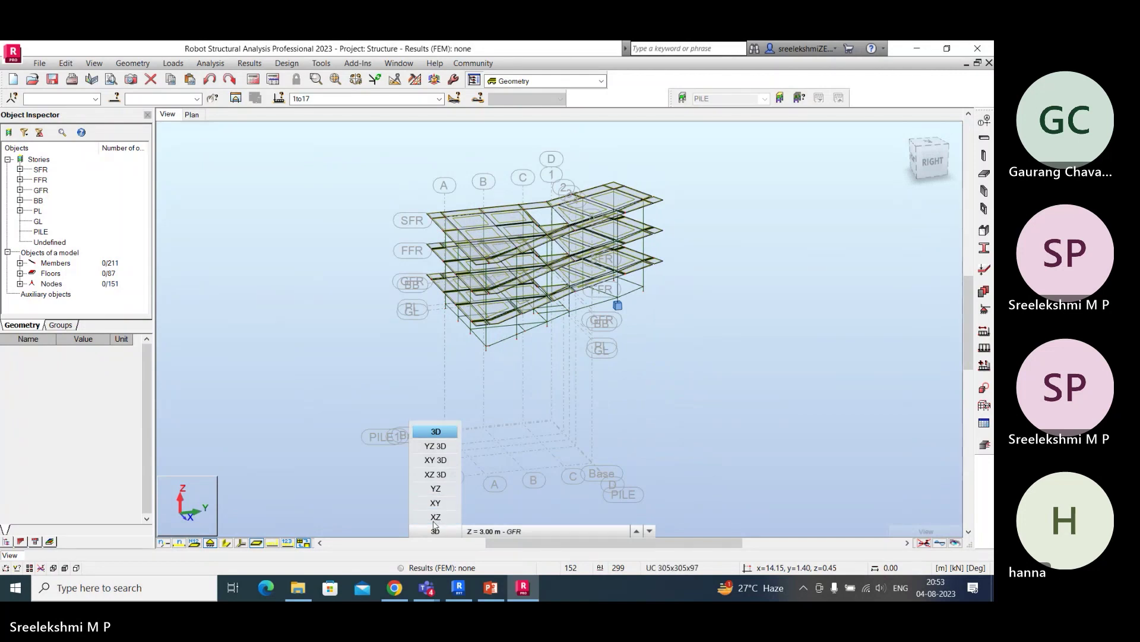
pyautogui.click(533, 448)
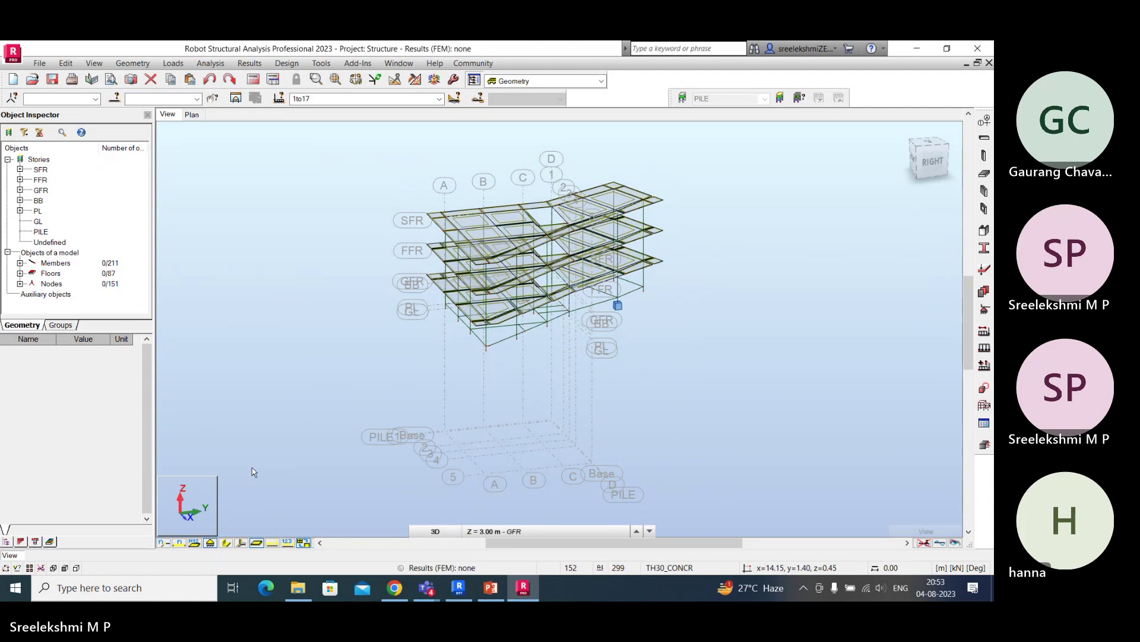
pyautogui.click(189, 505)
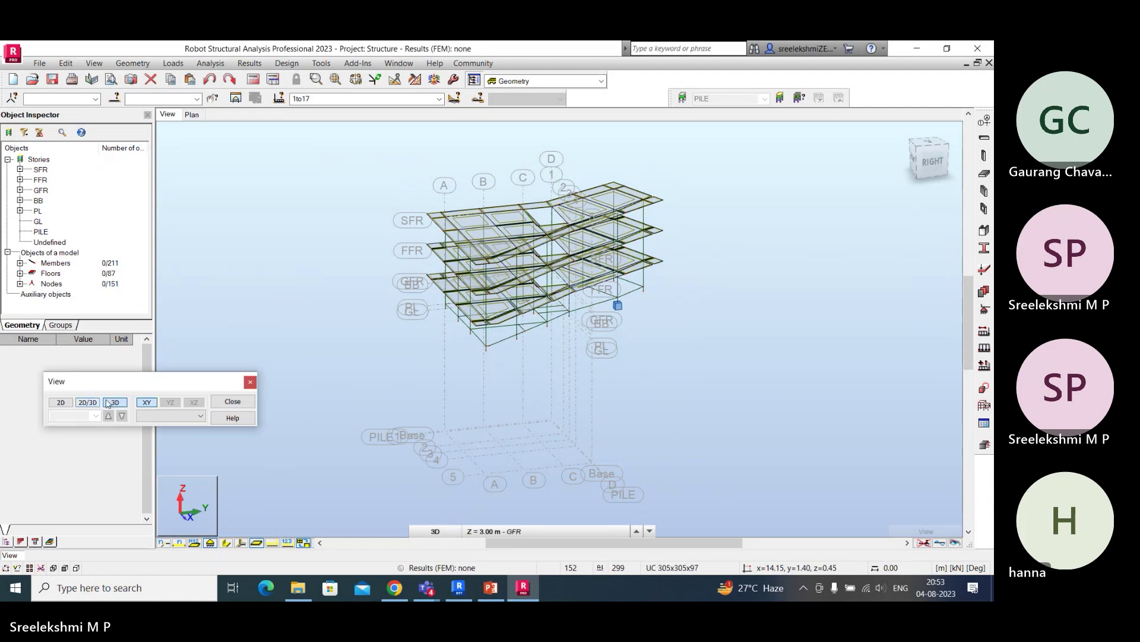
pyautogui.click(252, 382)
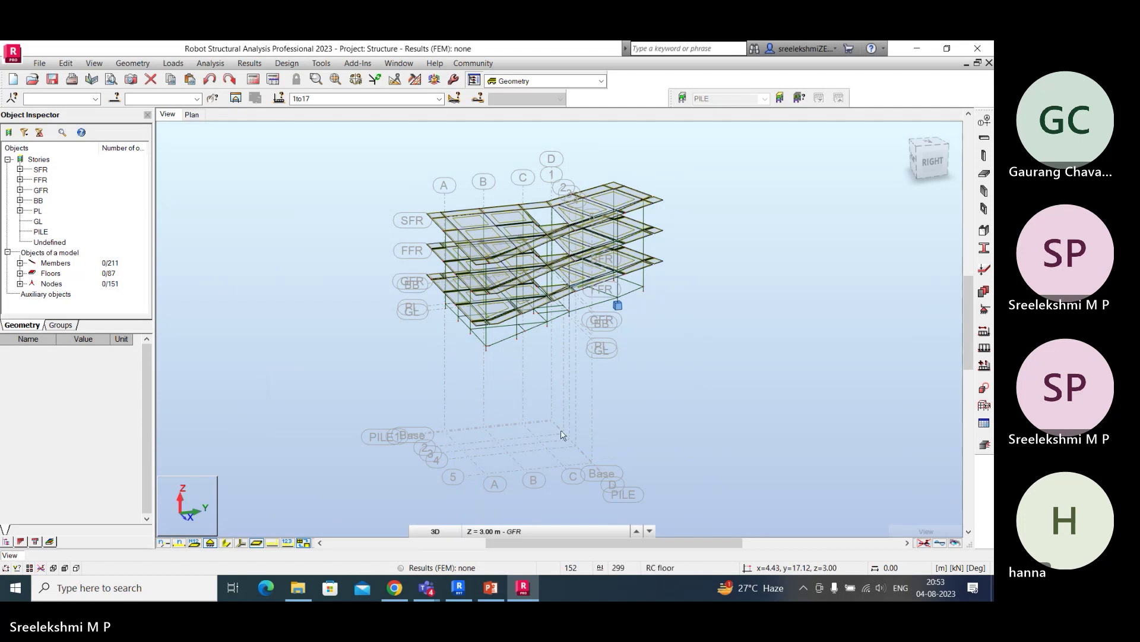
pyautogui.keyDown('shift'); pyautogui.moveTo(575, 432); pyautogui.dragTo(589, 429, button='middle'); pyautogui.keyUp('shift')
pyautogui.scroll(3, 565, 256)
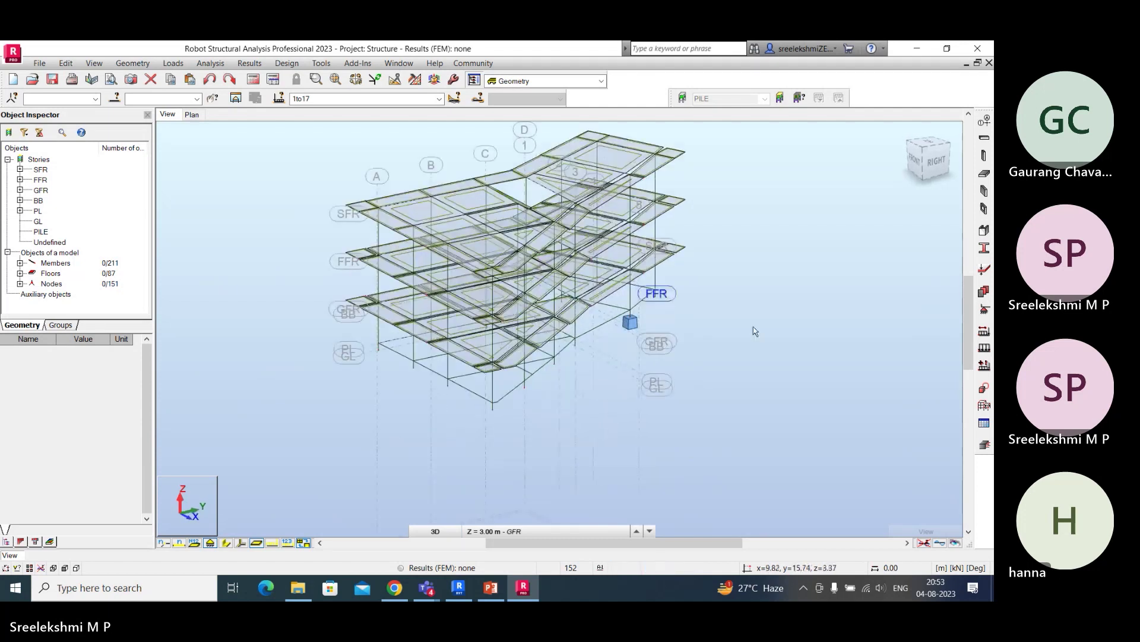
pyautogui.moveTo(793, 339); pyautogui.dragTo(772, 345, button='middle')
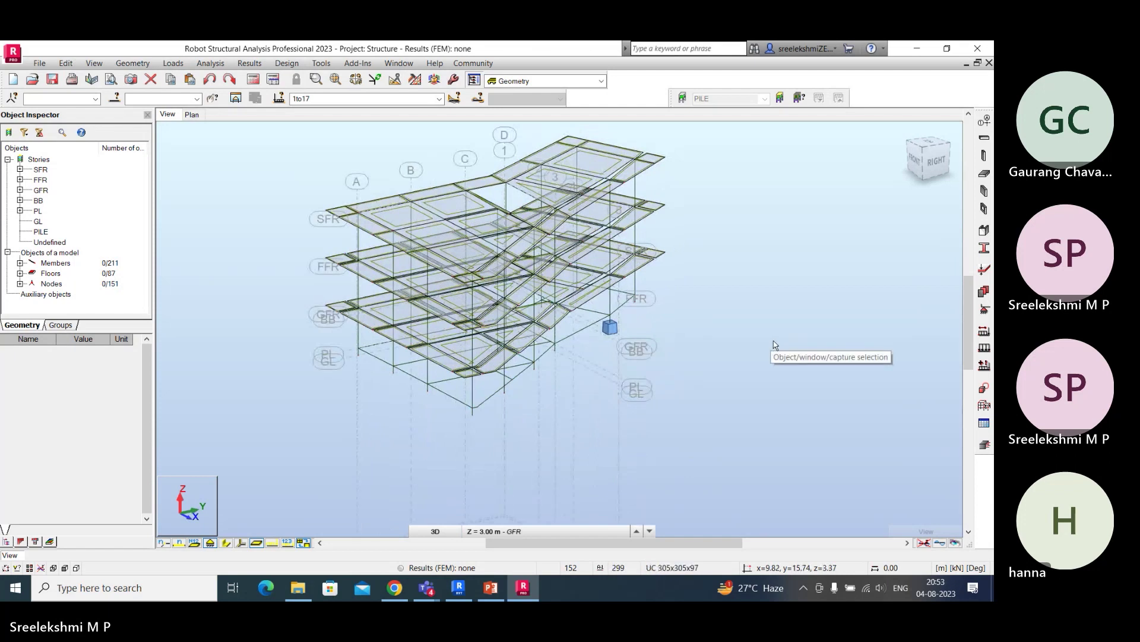
pyautogui.moveTo(770, 360); pyautogui.dragTo(759, 373, button='middle')
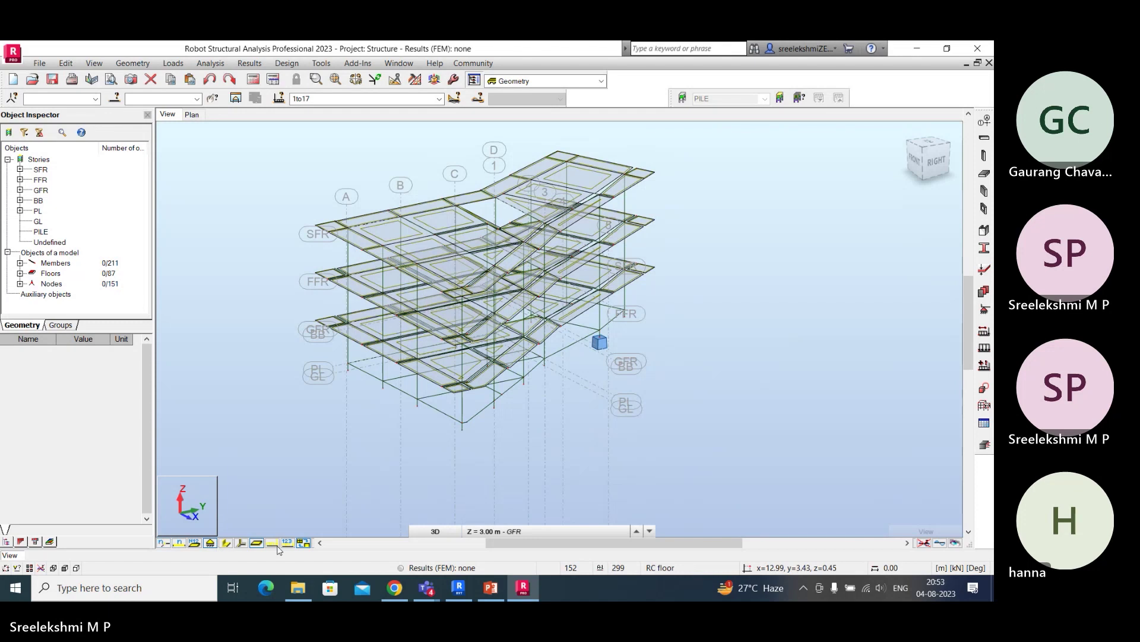
# Step: Display the node numbers and bar numbers on the 3D model and examine them up close
pyautogui.click(164, 542)
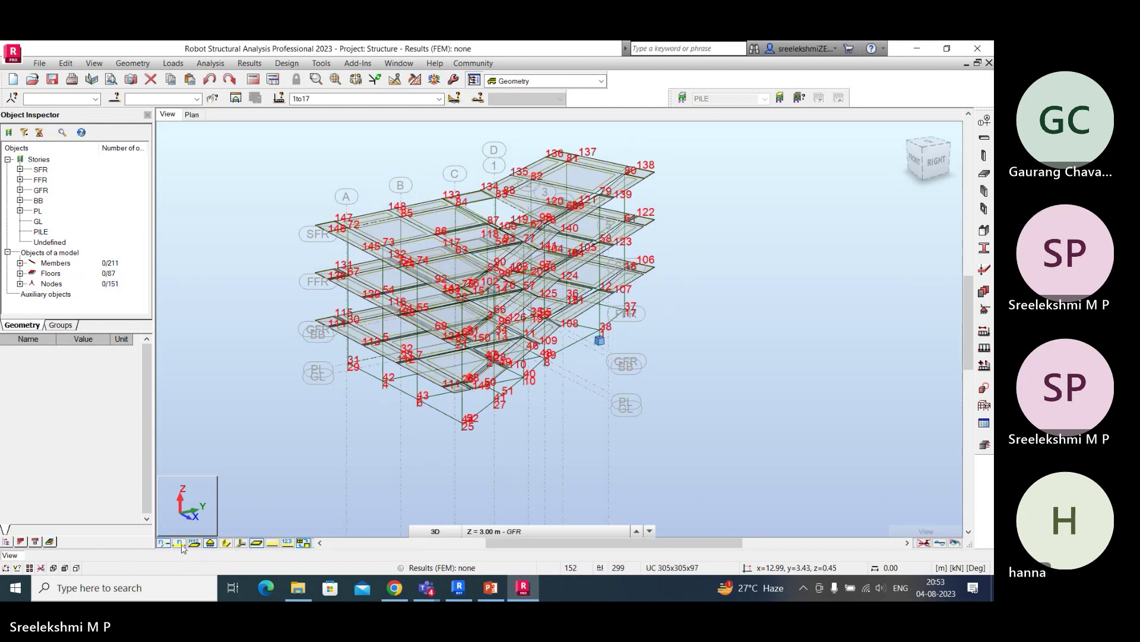
pyautogui.click(180, 543)
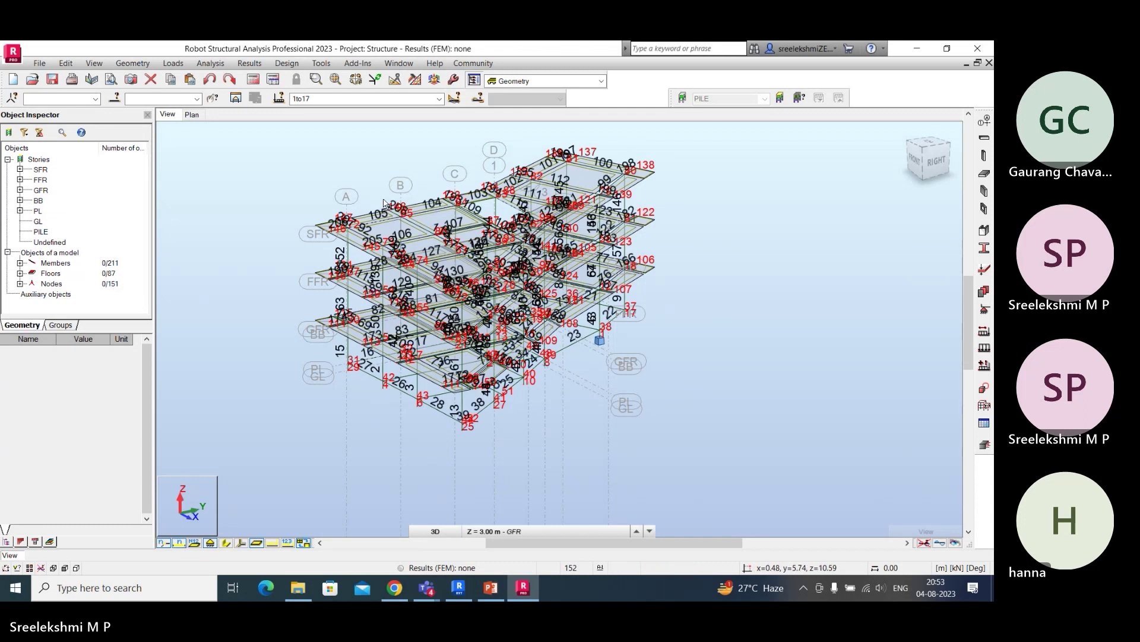
pyautogui.scroll(1, 384, 203)
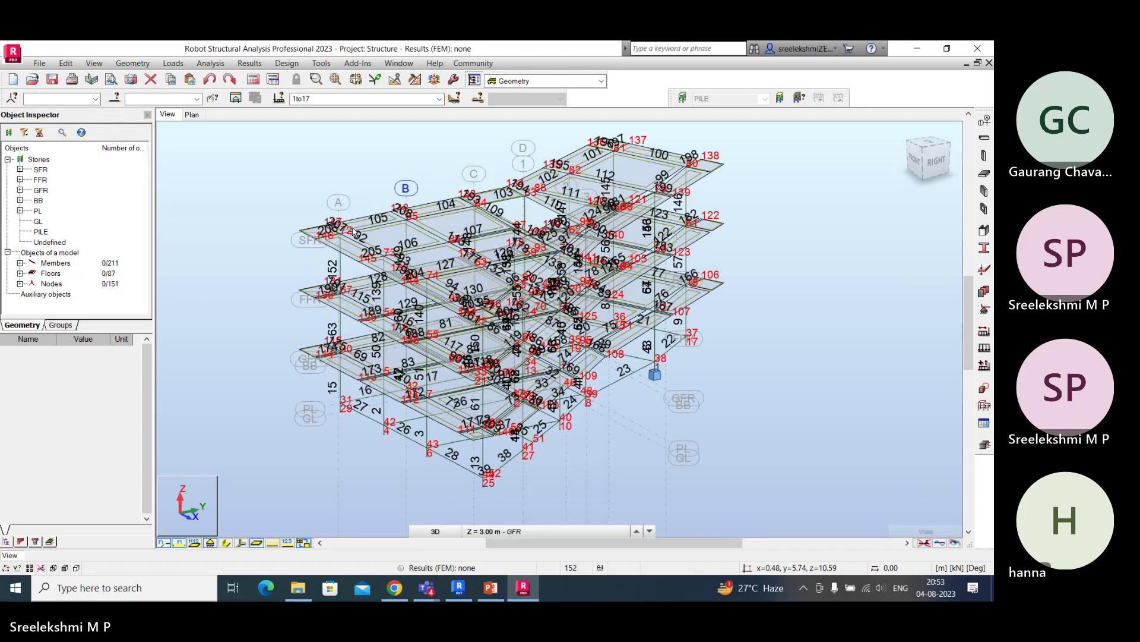
pyautogui.scroll(1, 353, 232)
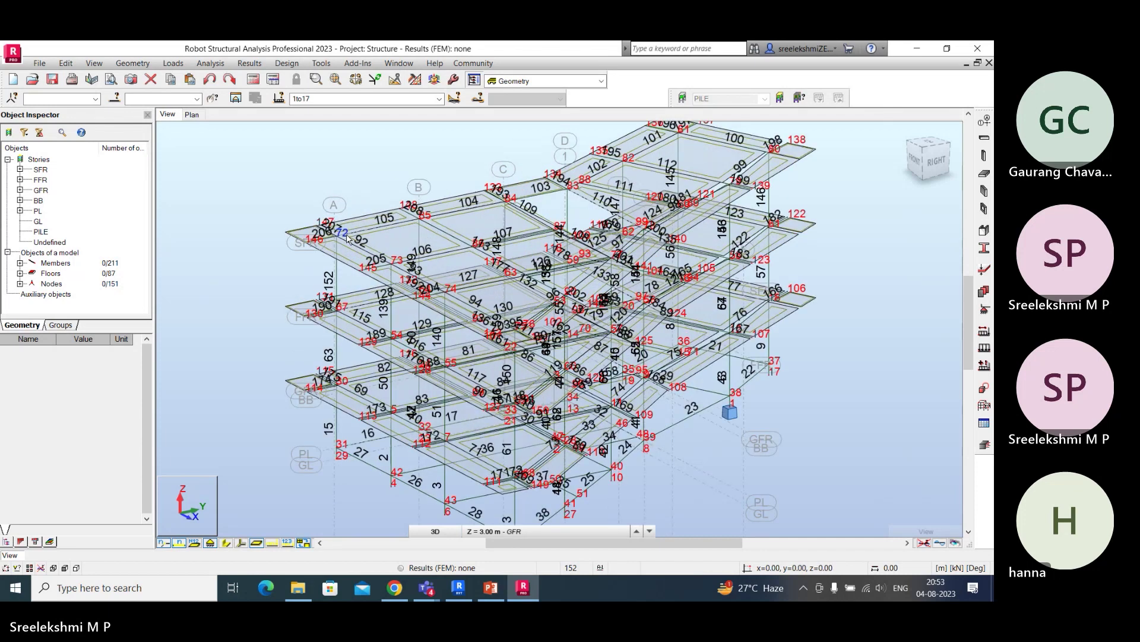
# Step: Hide the node and bar numbers, display the section shapes to examine the beams and columns up close, and hide the shapes again
pyautogui.scroll(2, 347, 238)
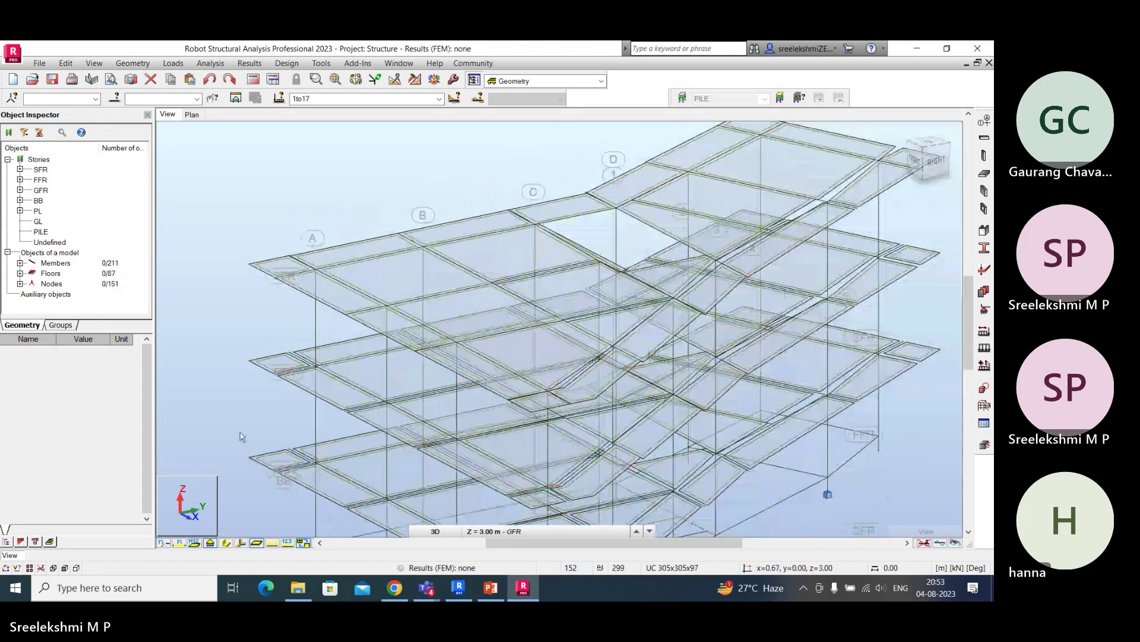
pyautogui.scroll(-2, 242, 436)
pyautogui.scroll(-1, 242, 514)
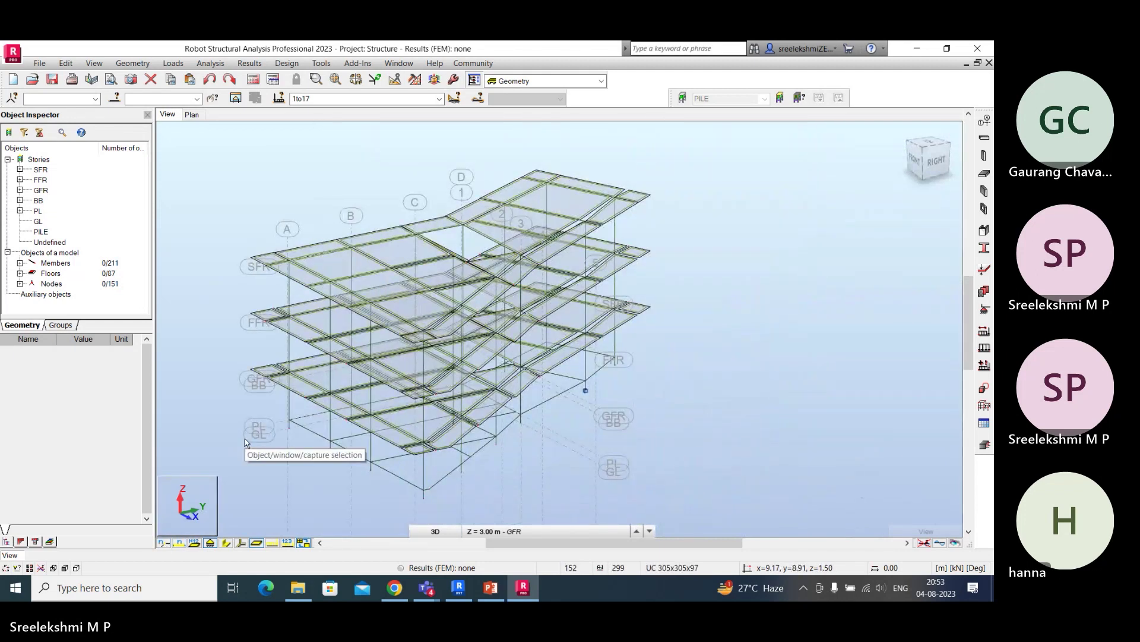
pyautogui.click(210, 543)
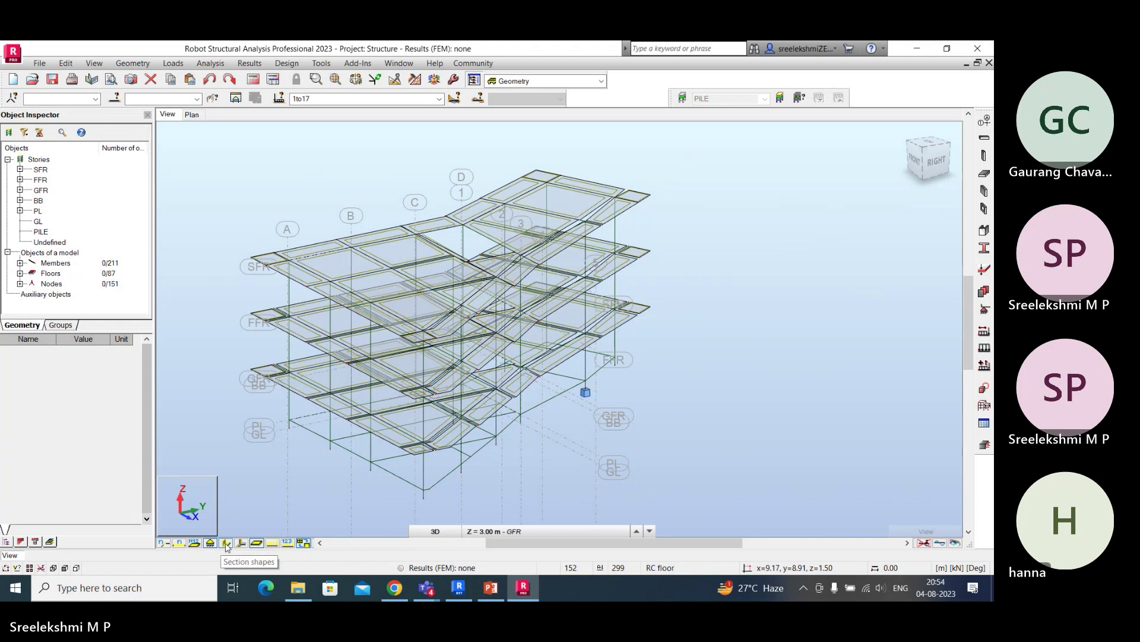
pyautogui.click(226, 543)
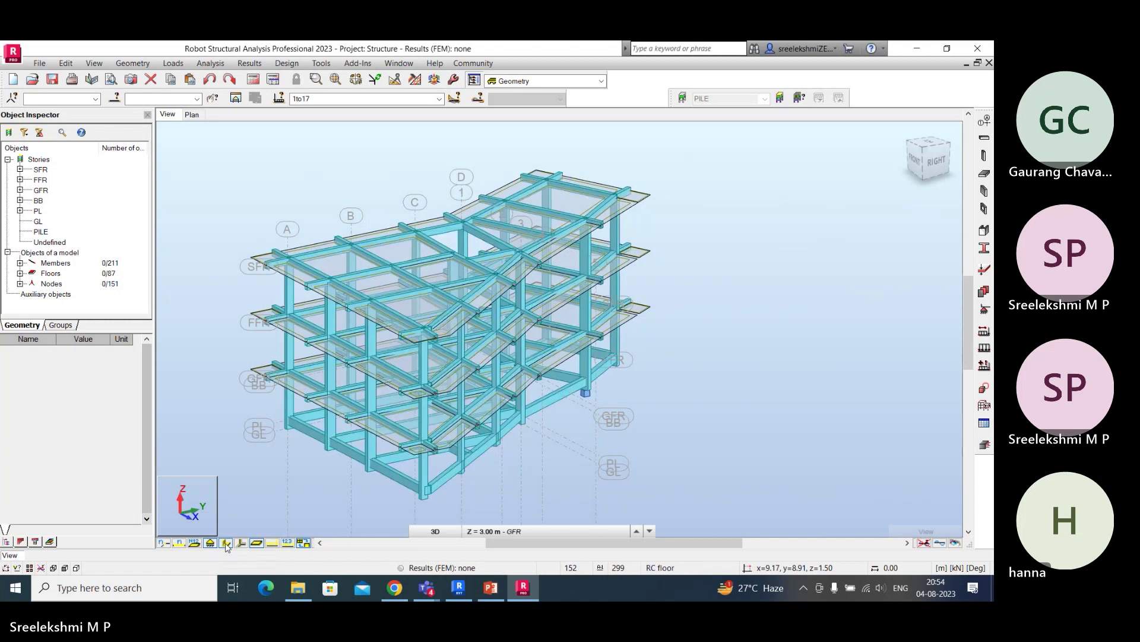
pyautogui.scroll(5, 265, 256)
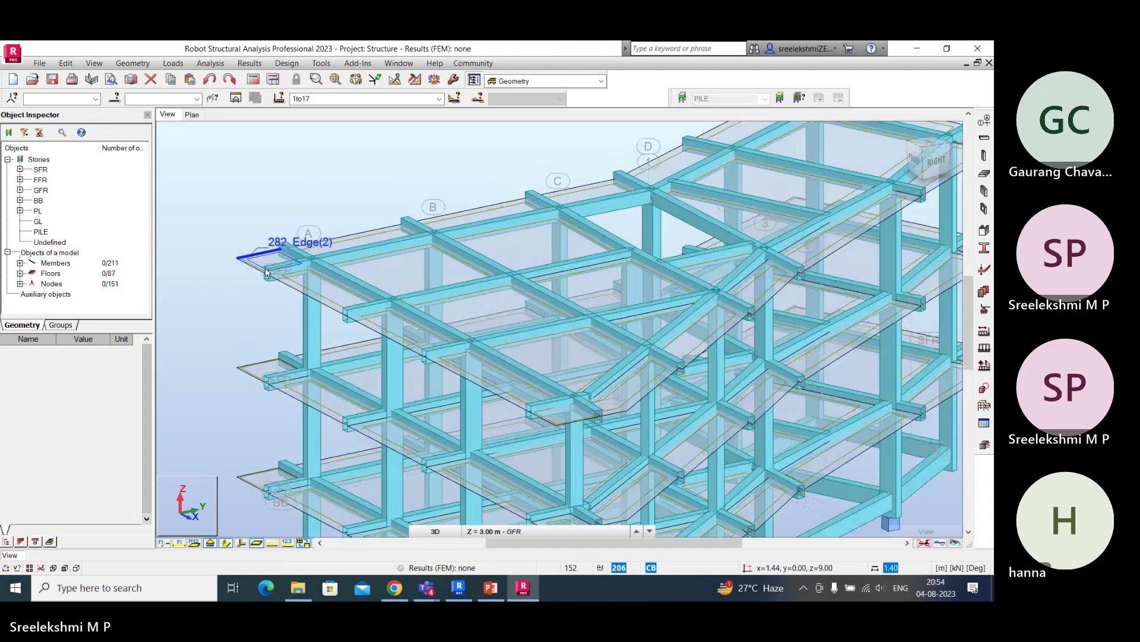
pyautogui.scroll(3, 266, 273)
pyautogui.scroll(-2, 346, 186)
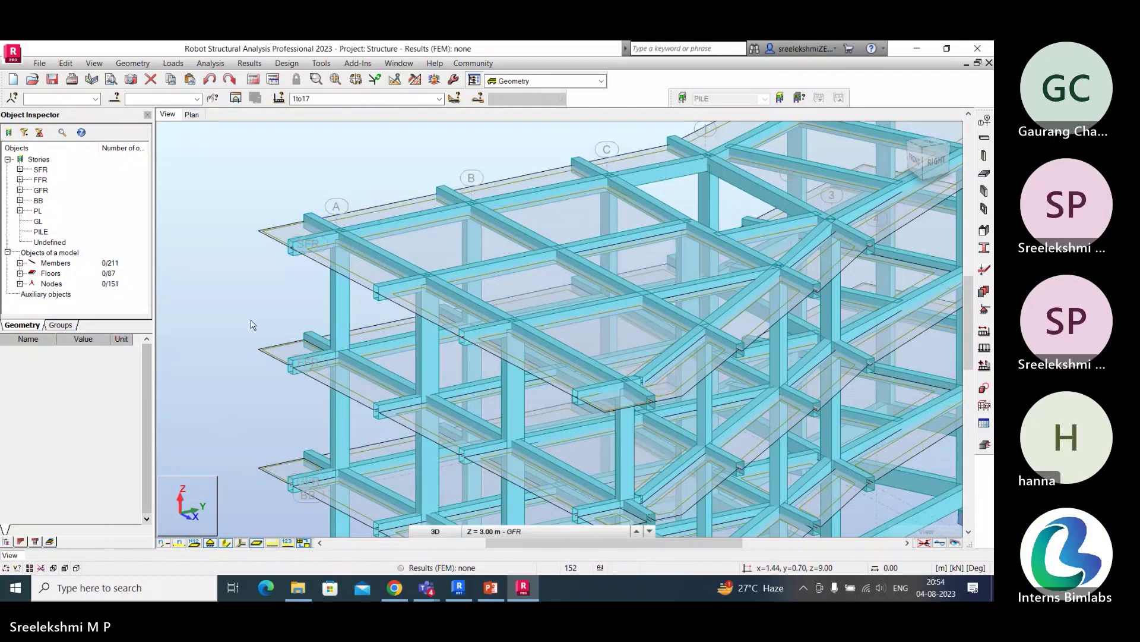
pyautogui.scroll(-1, 251, 325)
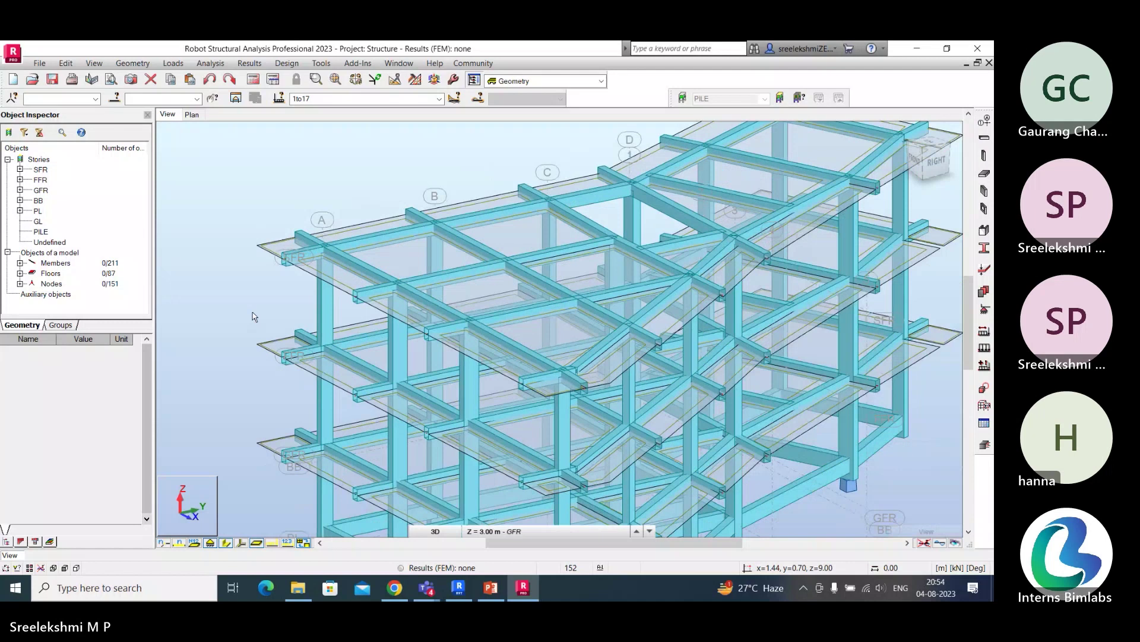
pyautogui.scroll(-1, 252, 316)
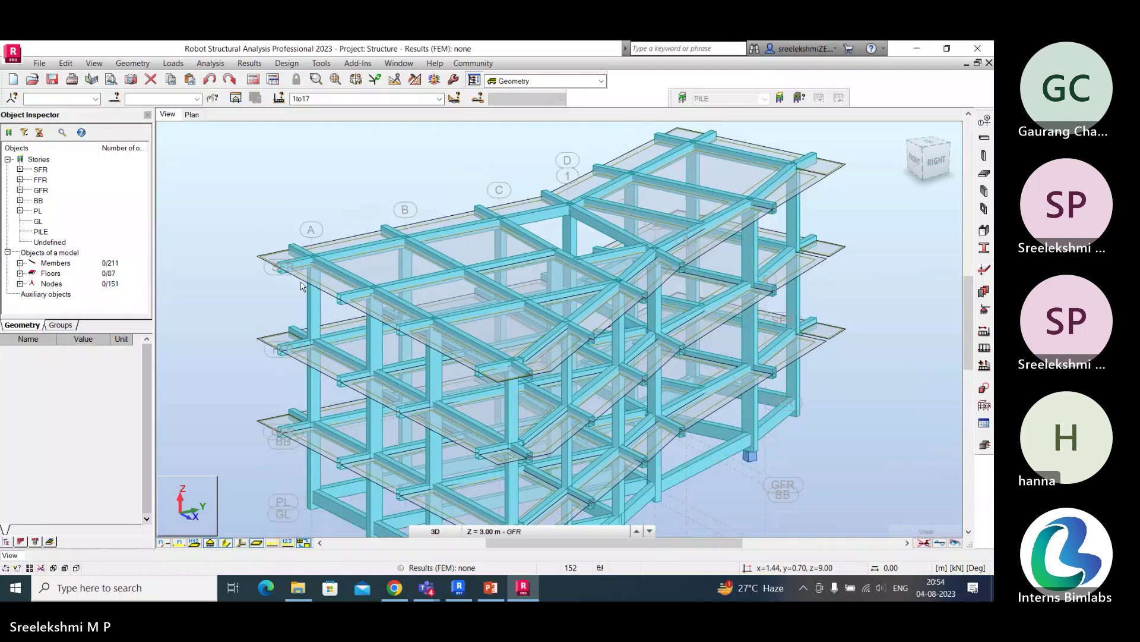
pyautogui.scroll(-2, 301, 287)
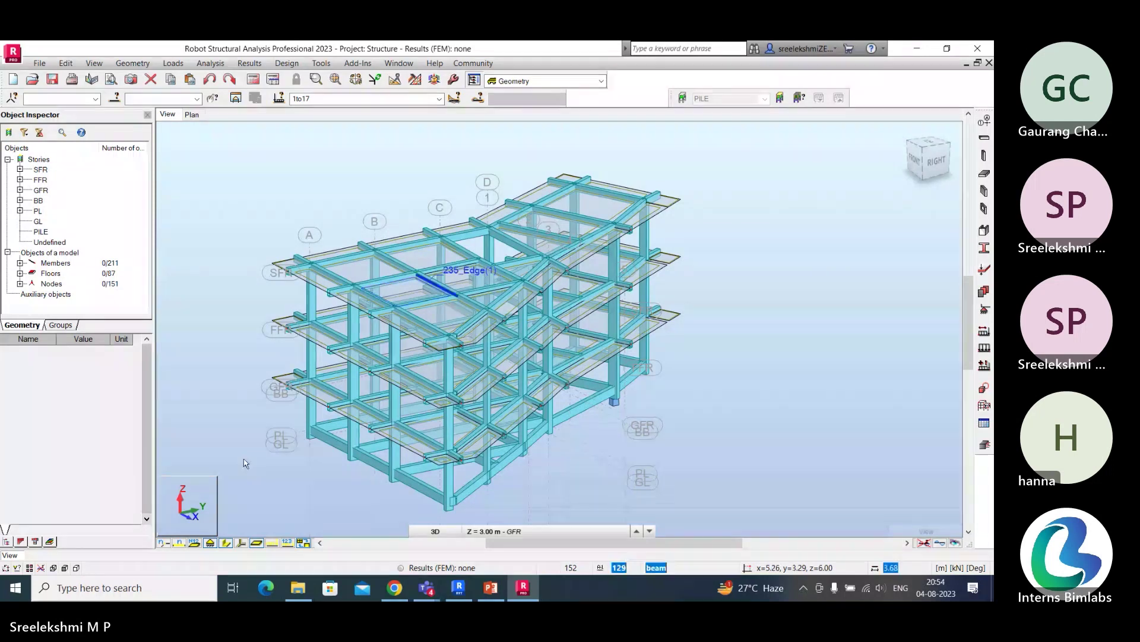
pyautogui.click(243, 543)
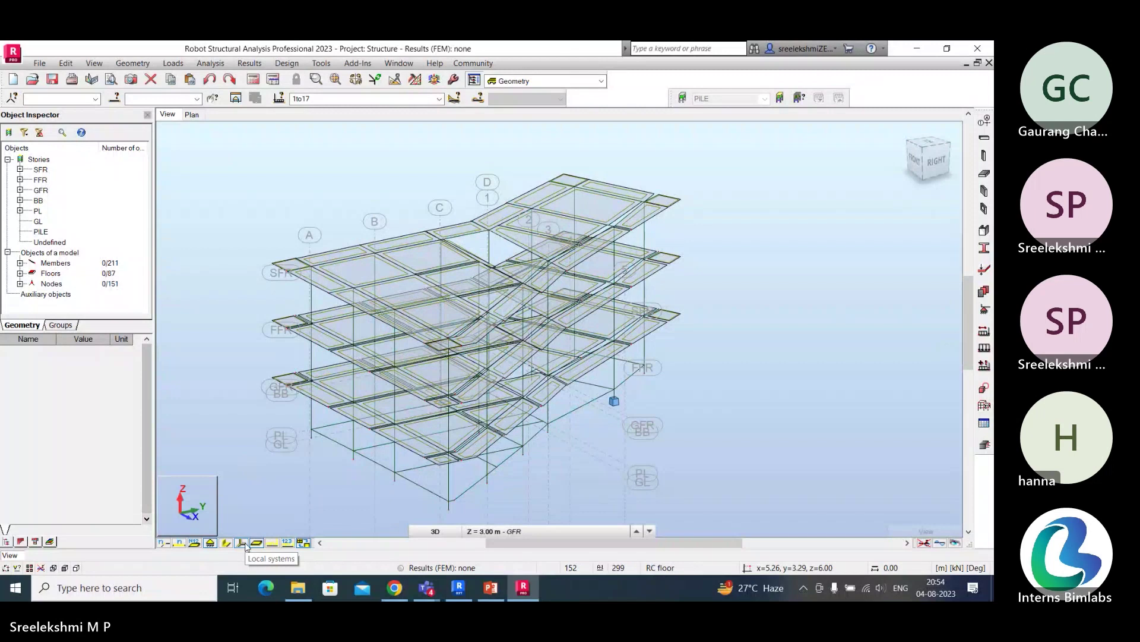
# Step: Show the local systems and the load display options on the 3D model in turn, and switch each off again
pyautogui.click(242, 543)
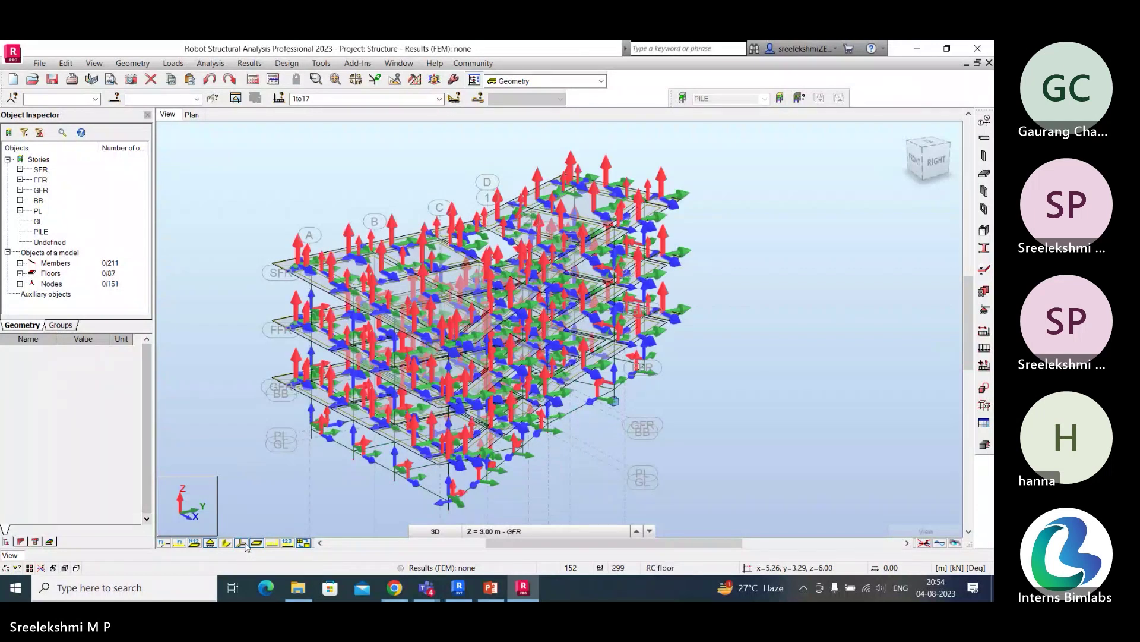
pyautogui.click(243, 542)
pyautogui.click(267, 542)
pyautogui.click(267, 542)
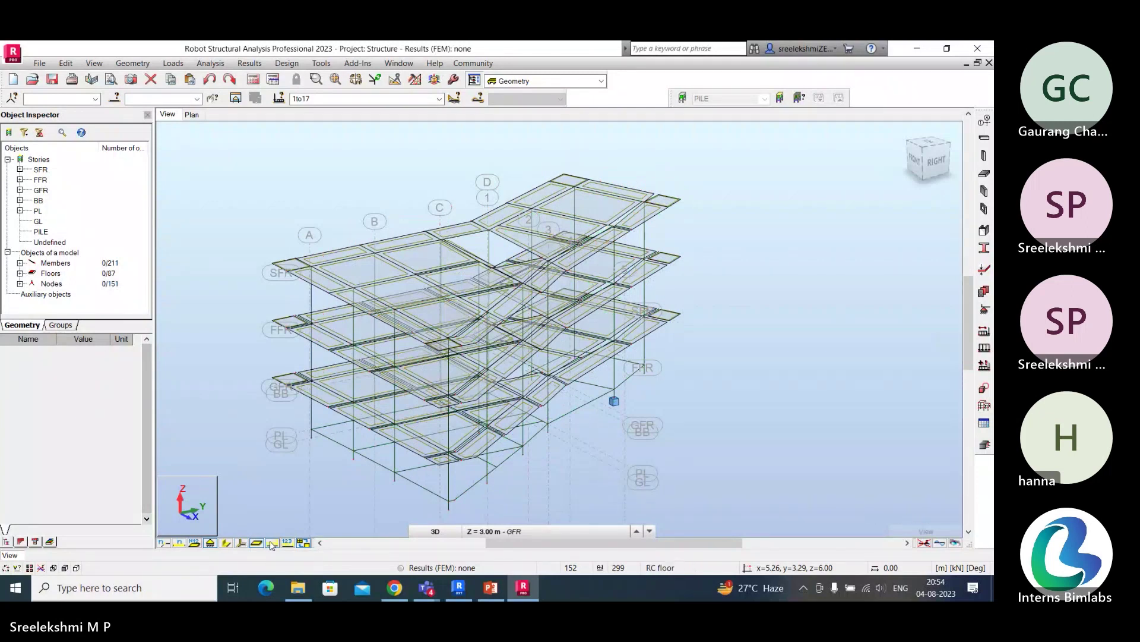
pyautogui.click(291, 546)
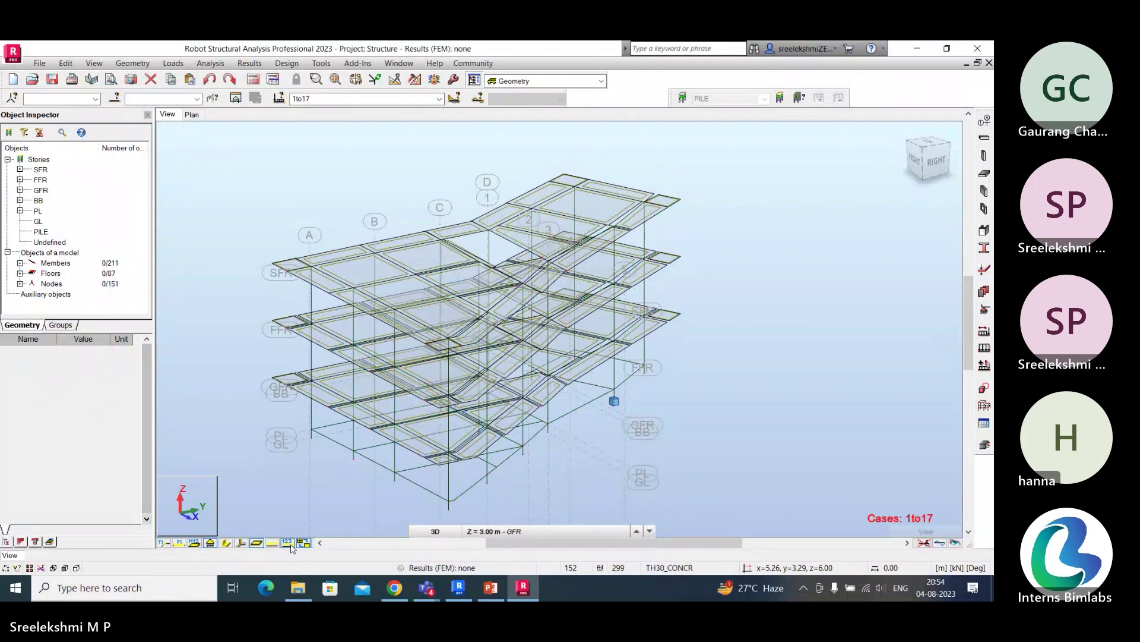
pyautogui.click(291, 546)
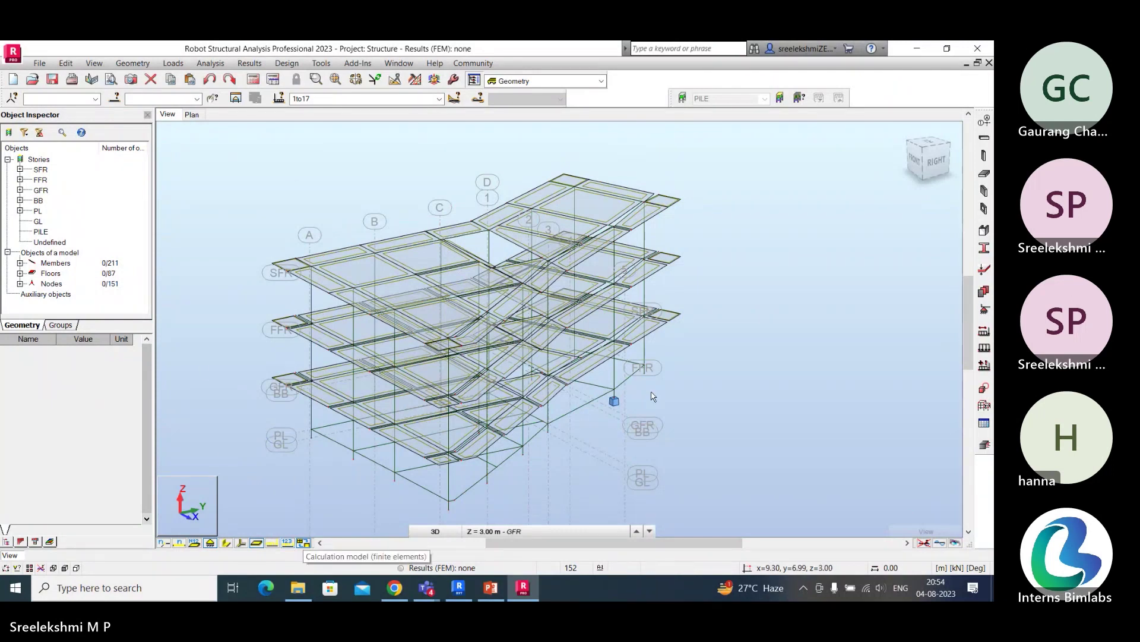
pyautogui.moveTo(733, 401); pyautogui.dragTo(748, 387, button='middle')
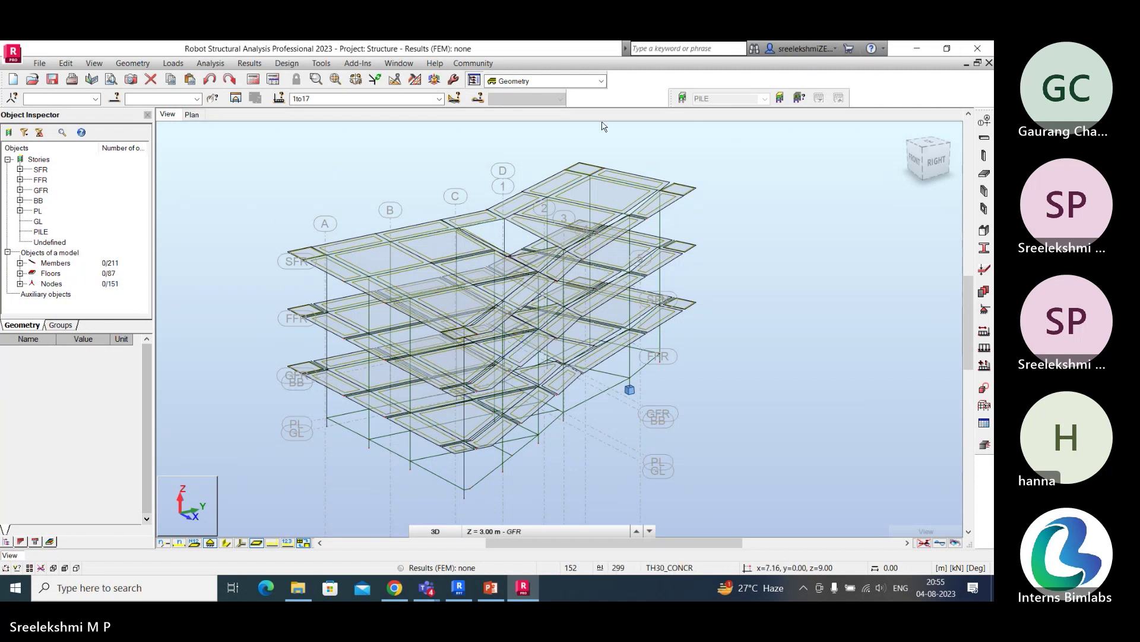
pyautogui.click(542, 84)
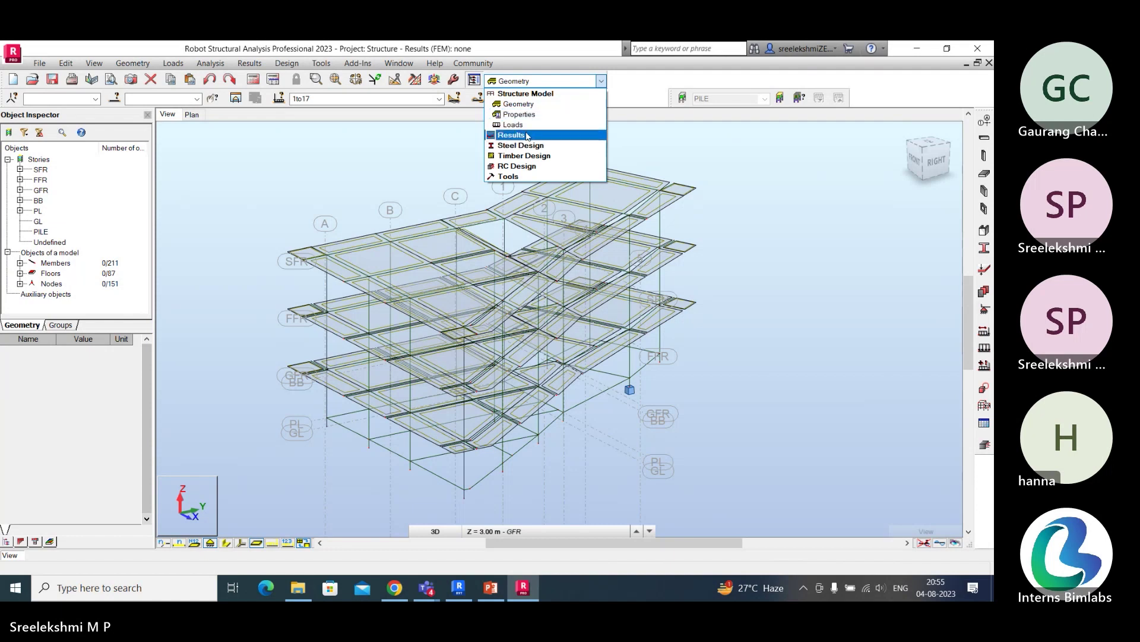
pyautogui.click(735, 171)
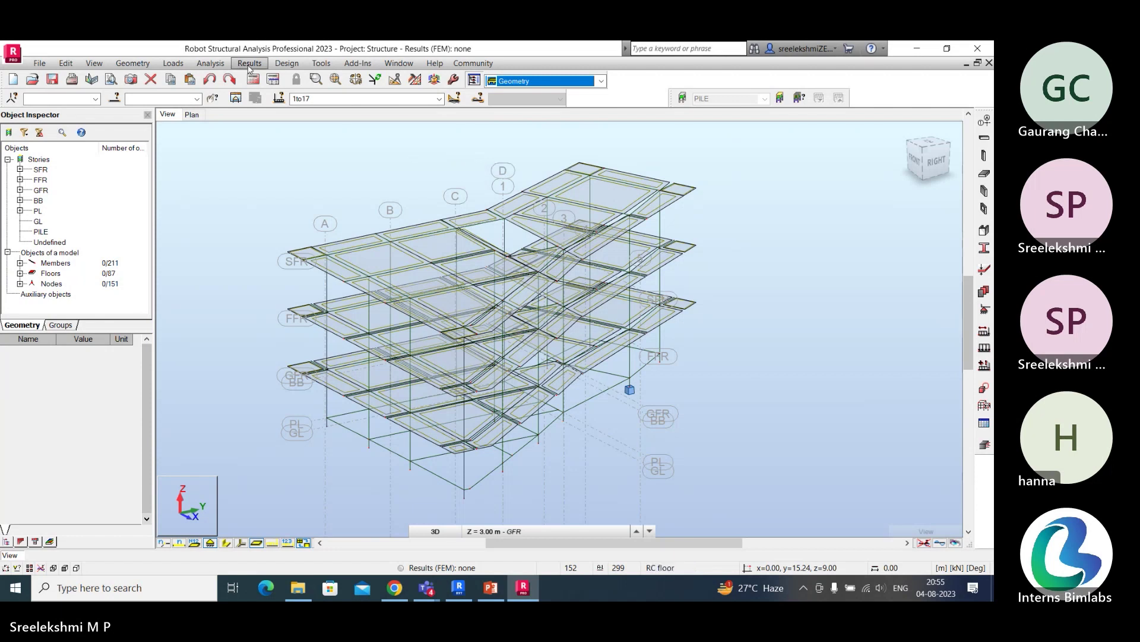
# Step: Run the calculations, continue past the separate-structure and instability warnings, and review and close the calculation messages
pyautogui.click(224, 67)
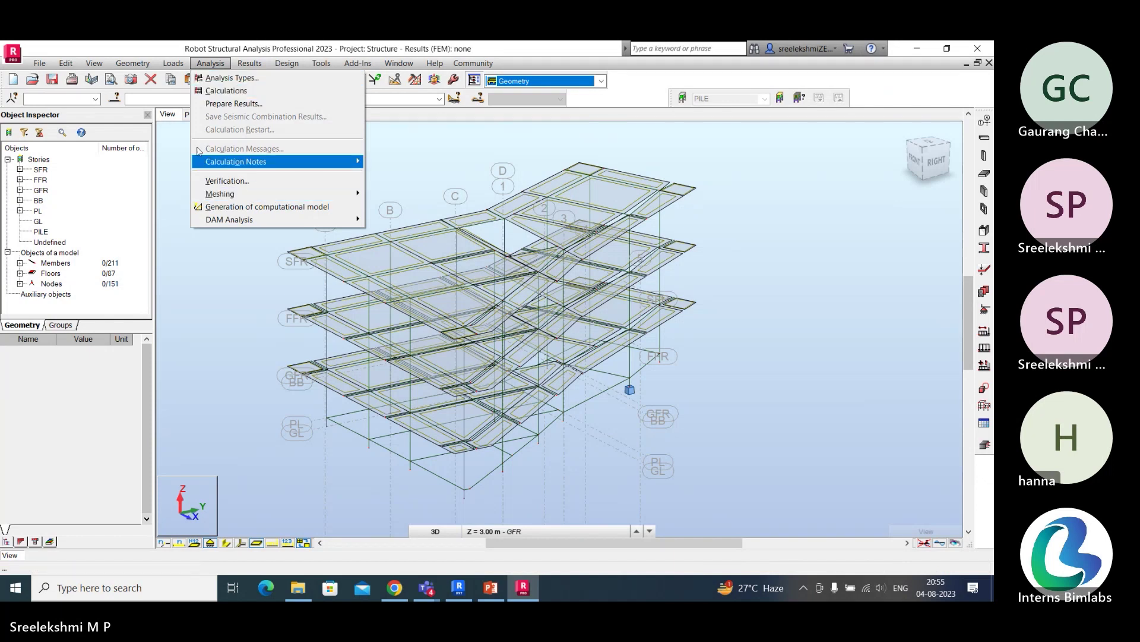
pyautogui.click(266, 93)
pyautogui.click(509, 347)
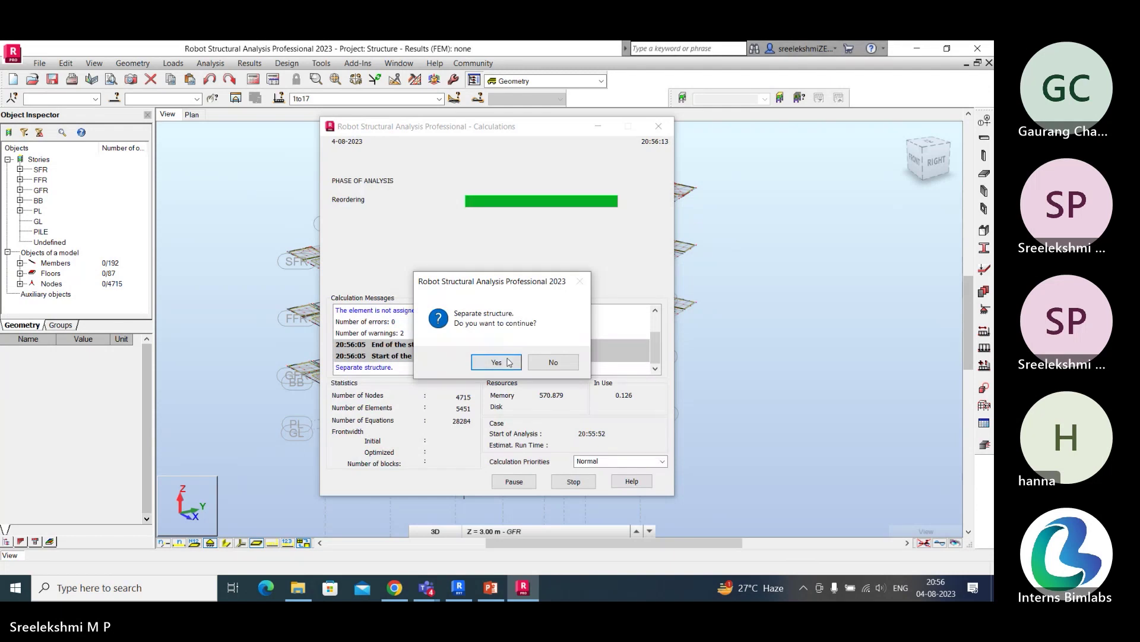
pyautogui.click(497, 362)
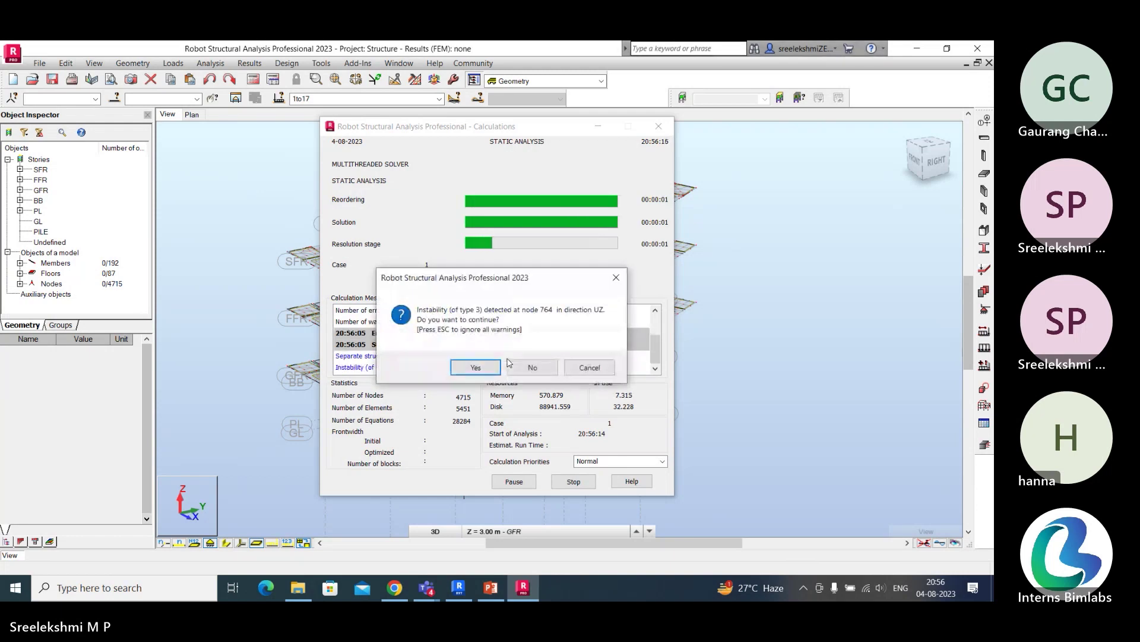
pyautogui.click(490, 368)
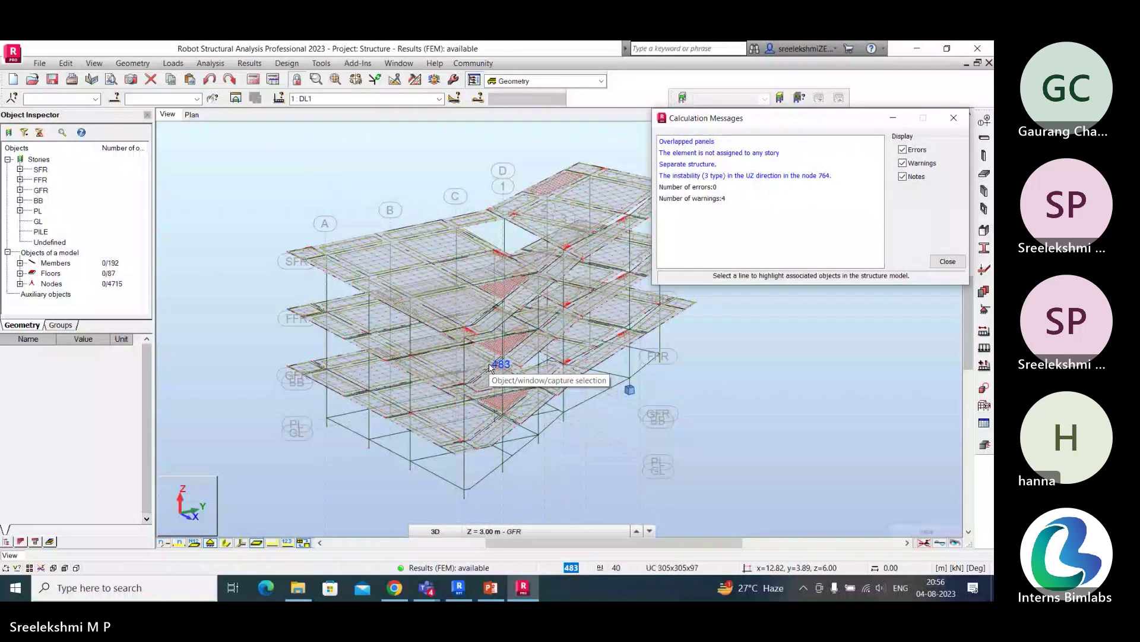
pyautogui.moveTo(783, 123); pyautogui.dragTo(624, 193)
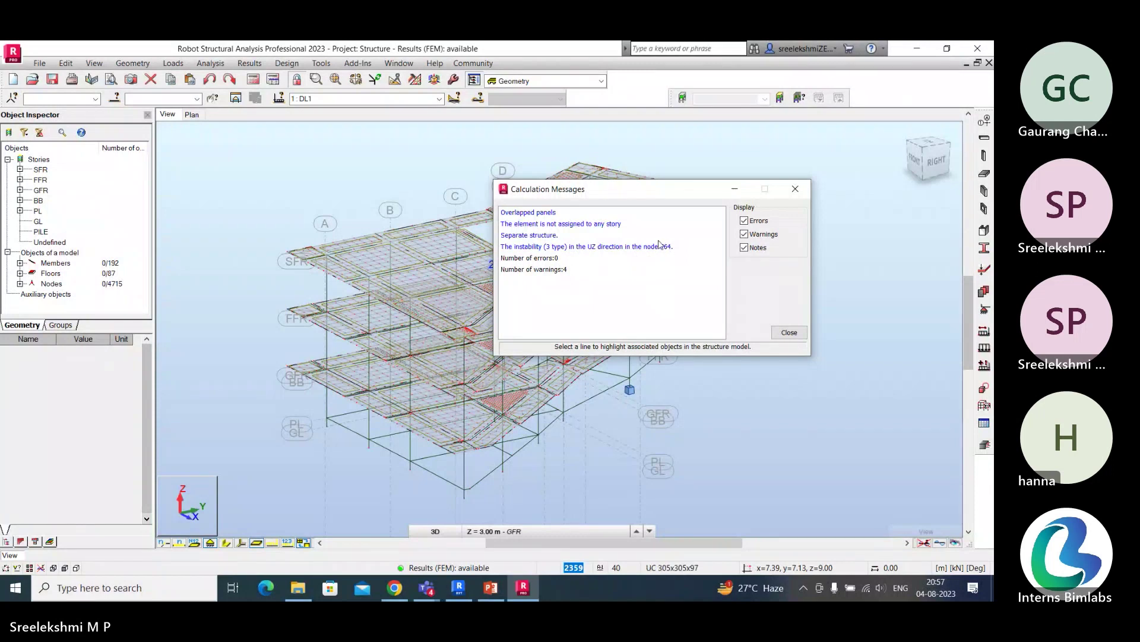
pyautogui.click(796, 190)
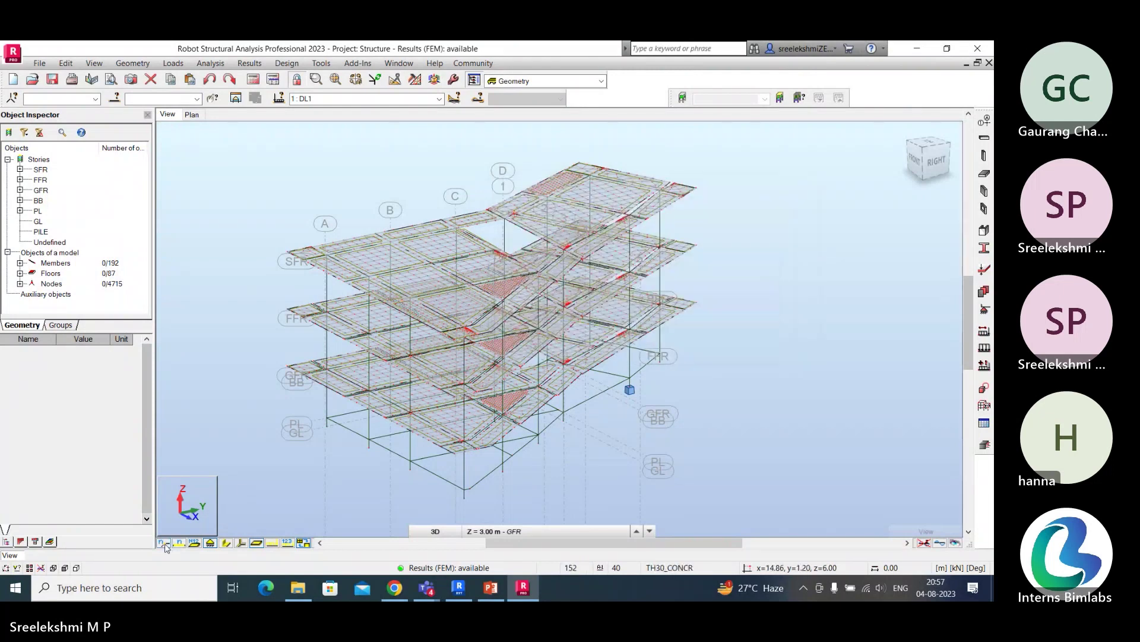
# Step: Display the node numbers on the calculated model, examine them on the meshed floors, and hide them again
pyautogui.click(165, 543)
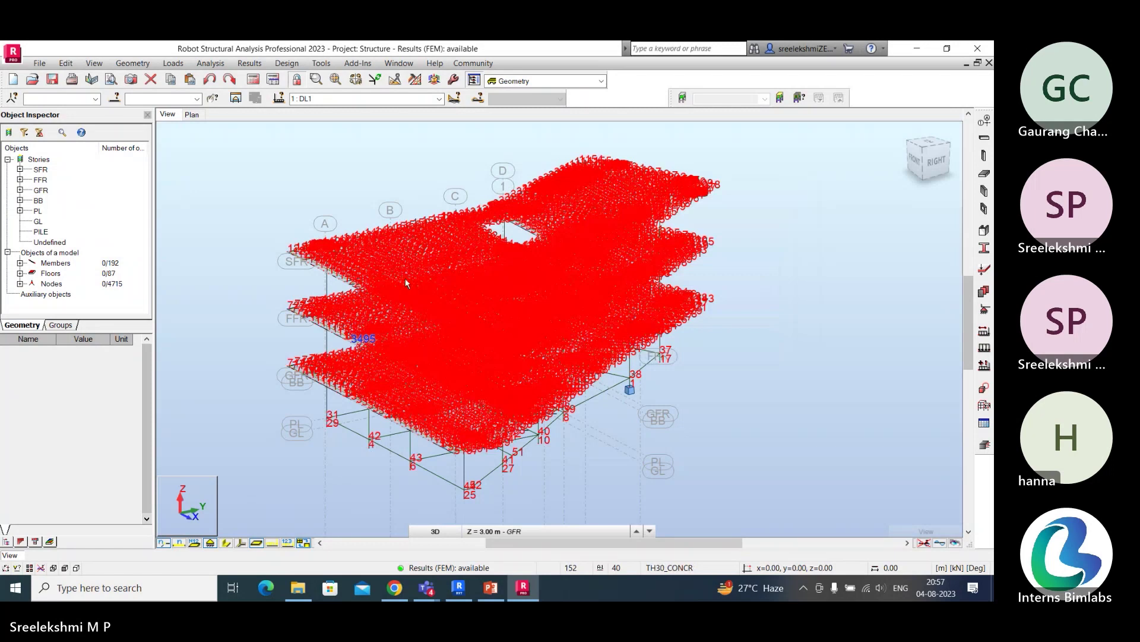
pyautogui.scroll(2, 405, 278)
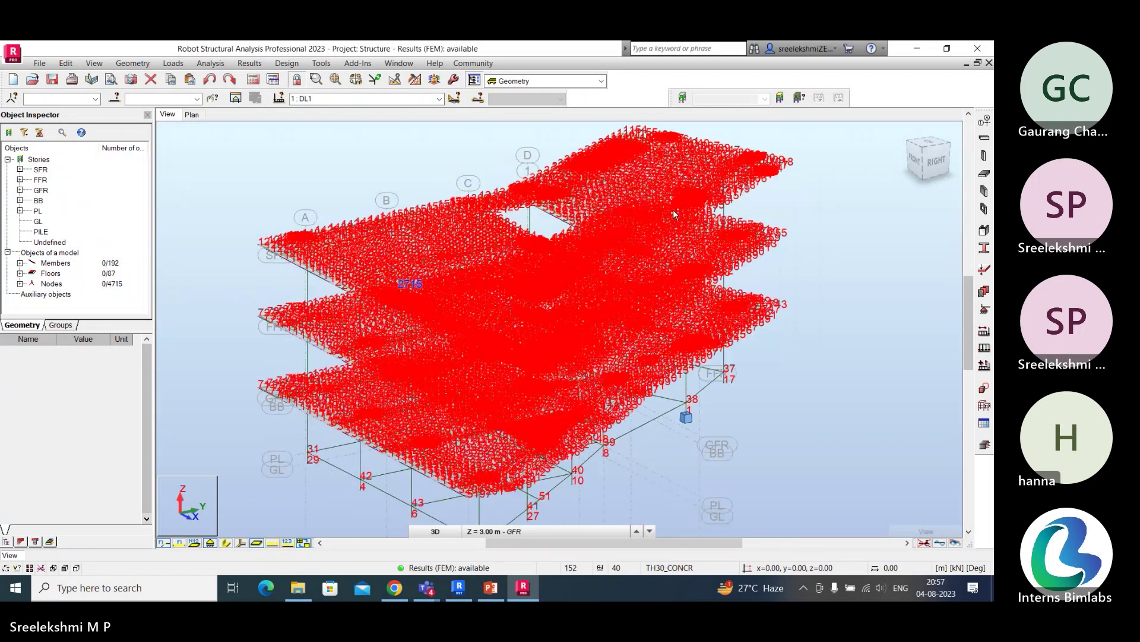
pyautogui.scroll(2, 675, 215)
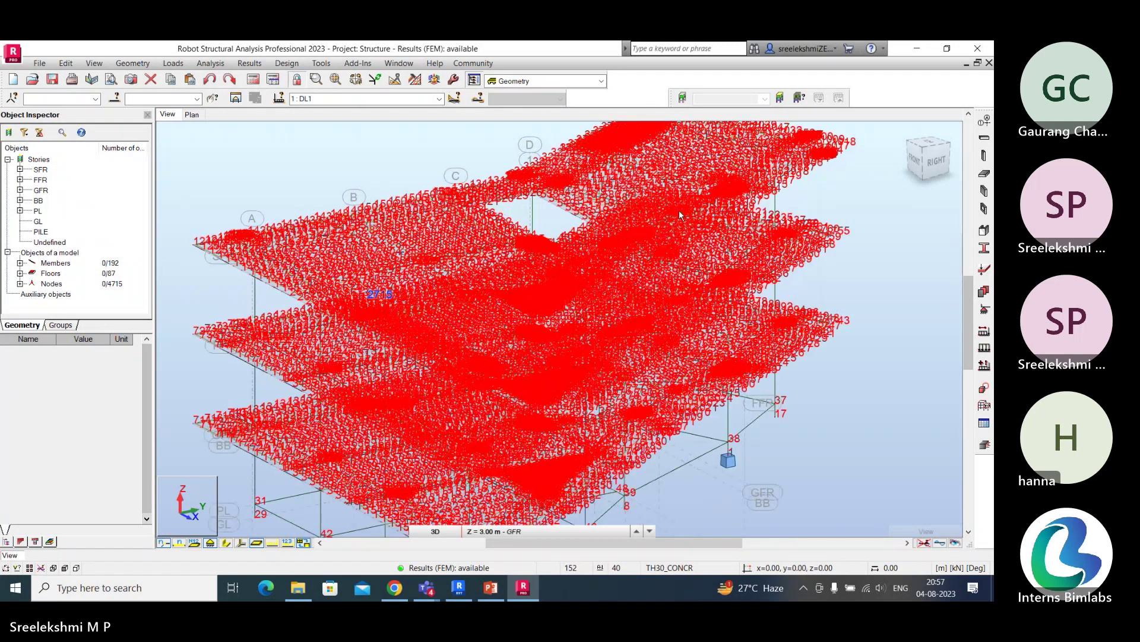
pyautogui.scroll(-3, 679, 211)
pyautogui.click(162, 543)
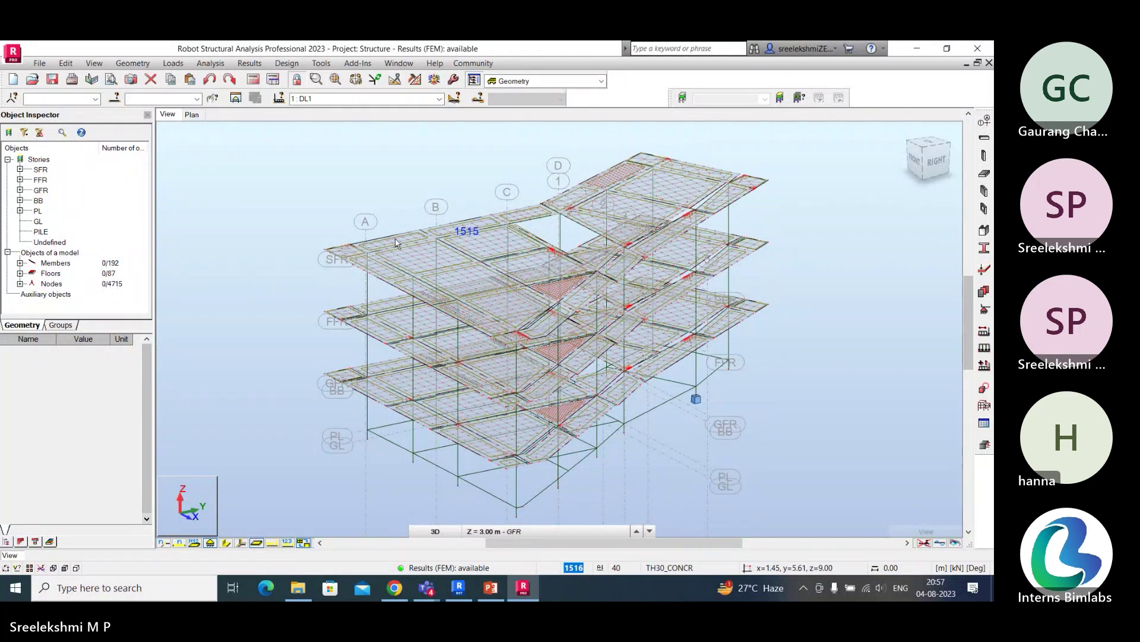
# Step: Examine the finite element mesh on the floor panels up close, especially the upper floor near grids A to C
pyautogui.scroll(2, 369, 255)
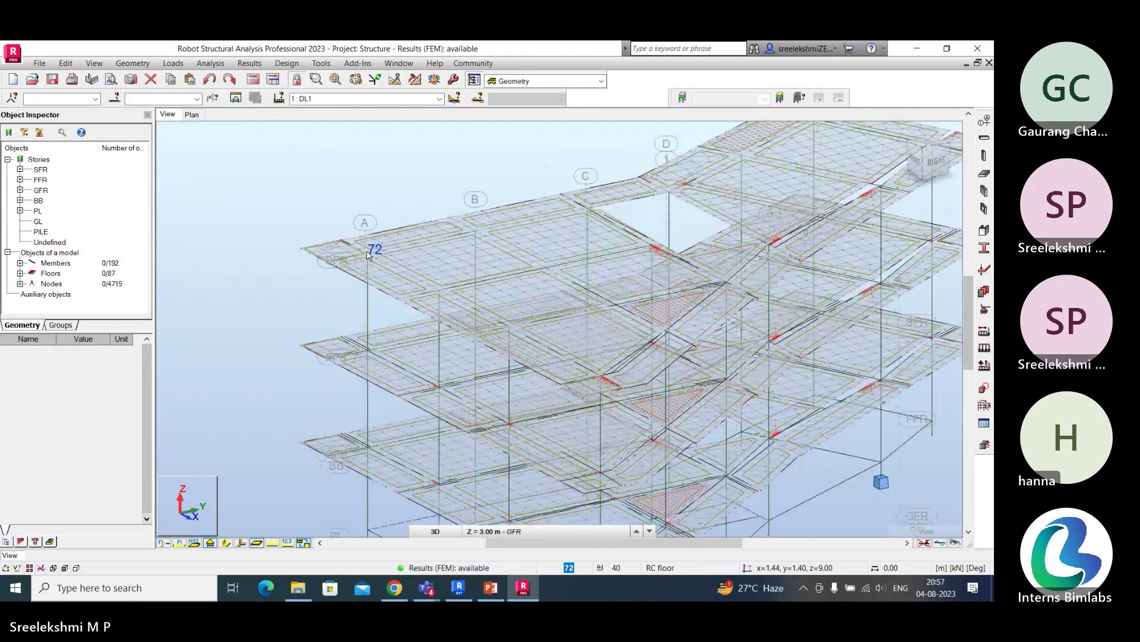
pyautogui.scroll(2, 369, 256)
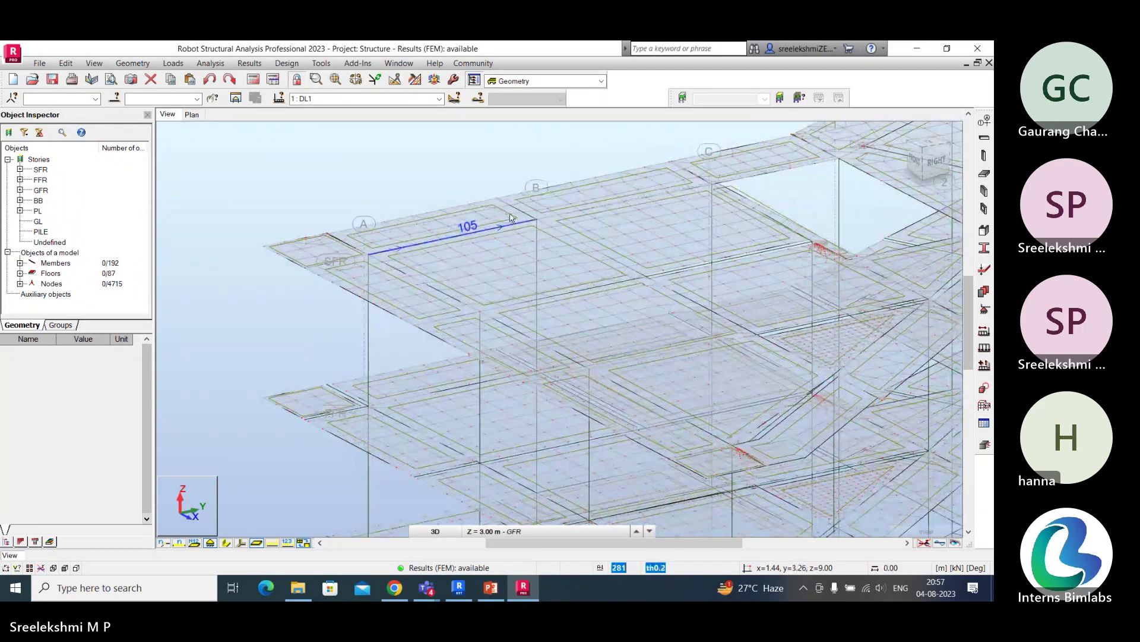
pyautogui.scroll(-1, 540, 216)
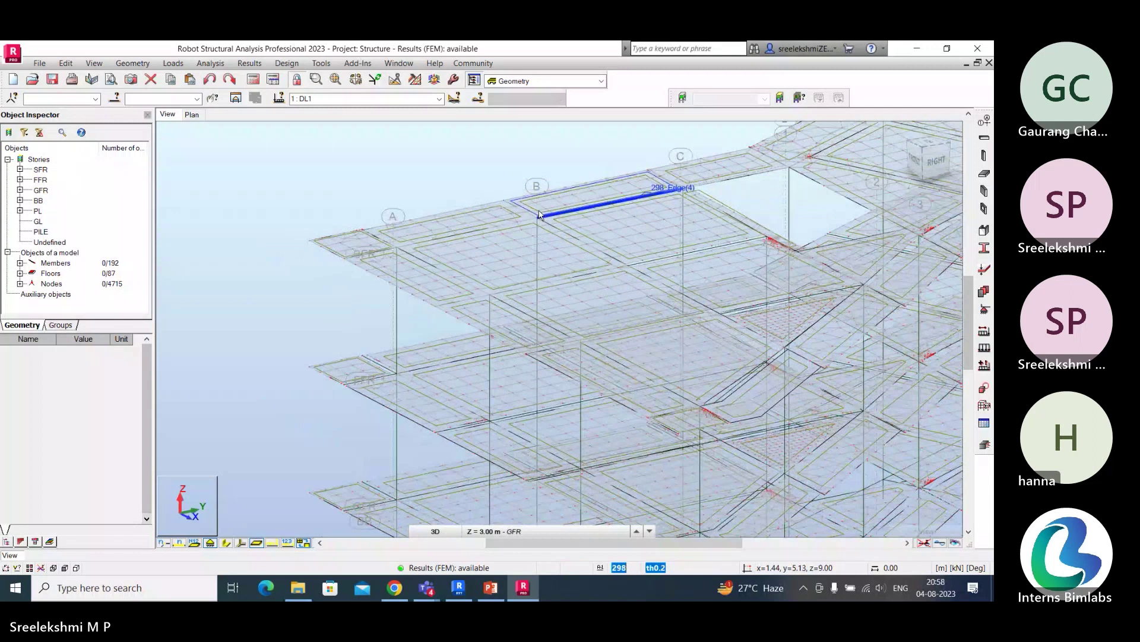
pyautogui.scroll(-4, 540, 216)
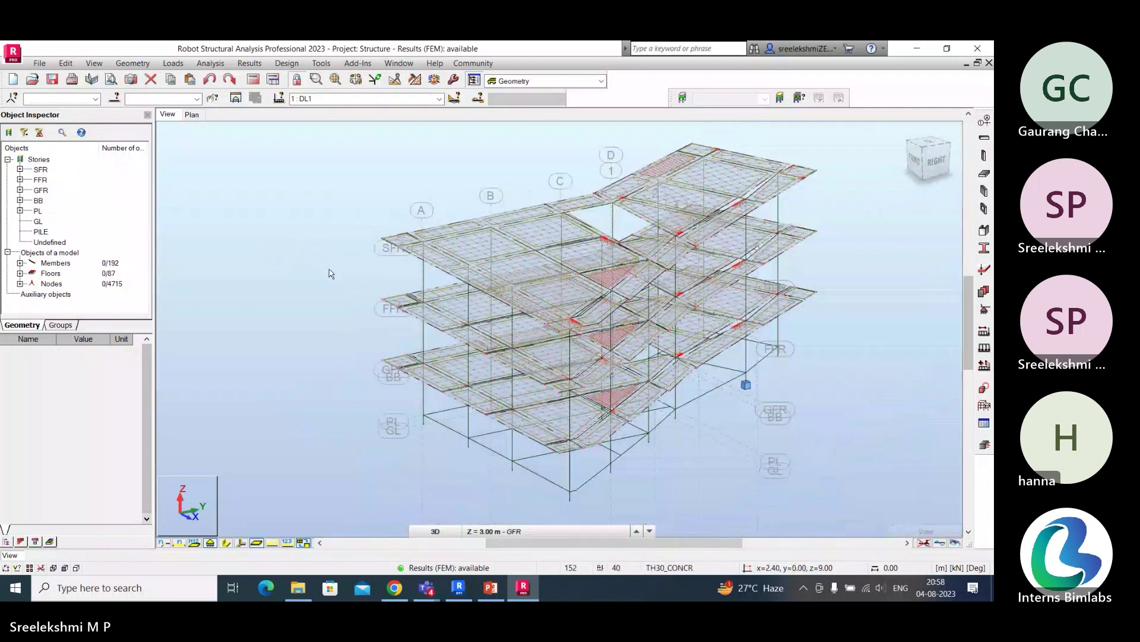
pyautogui.moveTo(329, 269); pyautogui.dragTo(264, 269, button='middle')
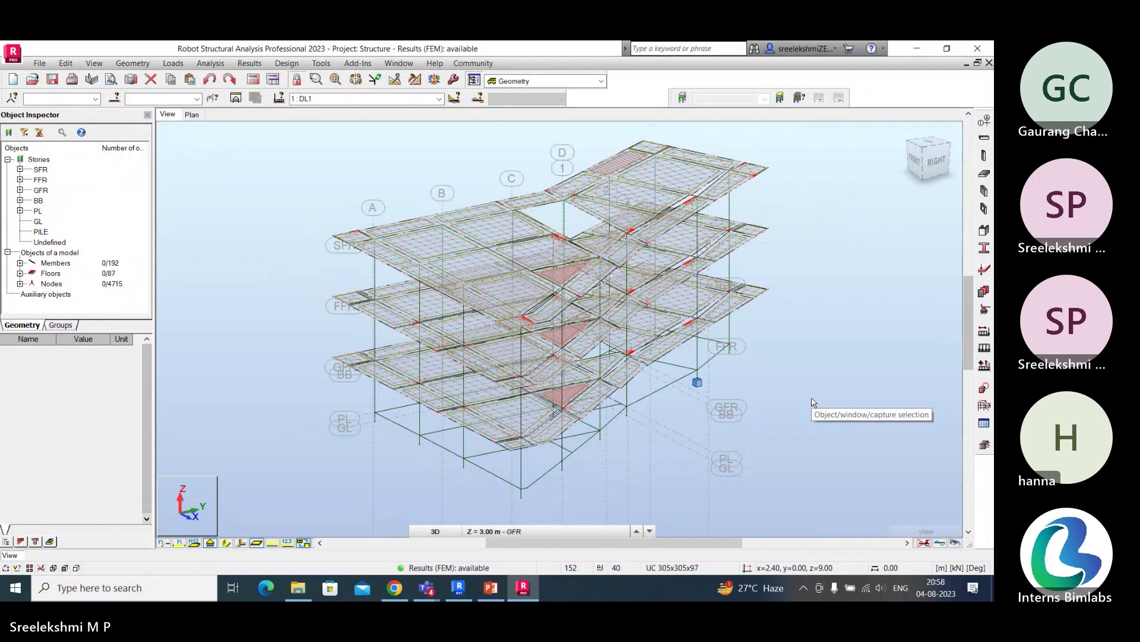
# Step: Switch to the Detailed Analysis layout and select all members of the model
pyautogui.click(601, 81)
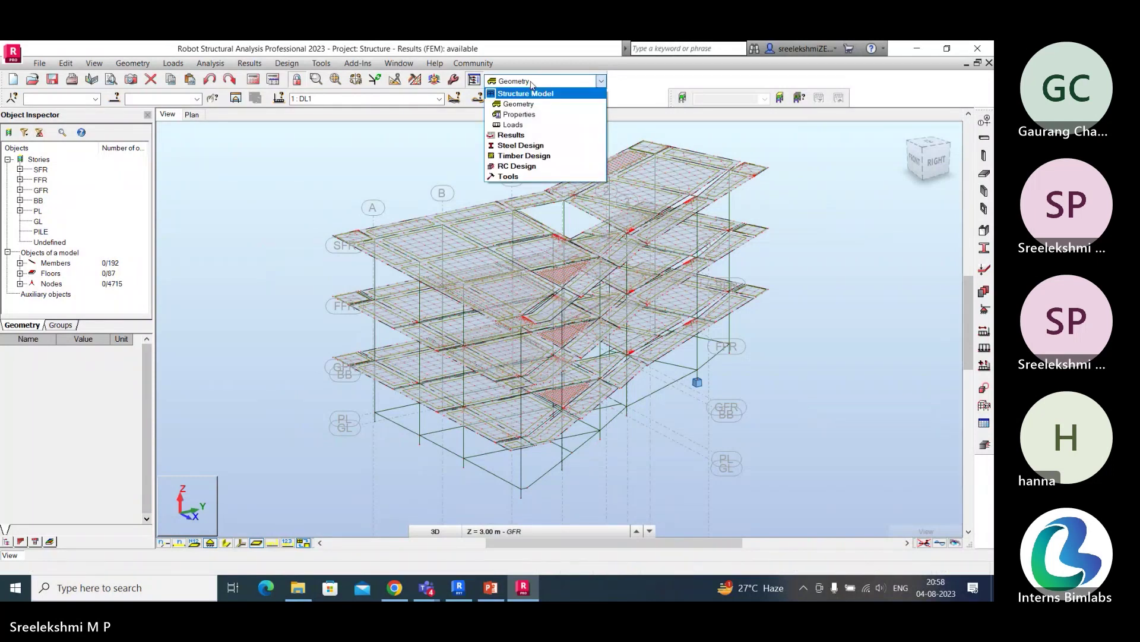
pyautogui.click(518, 138)
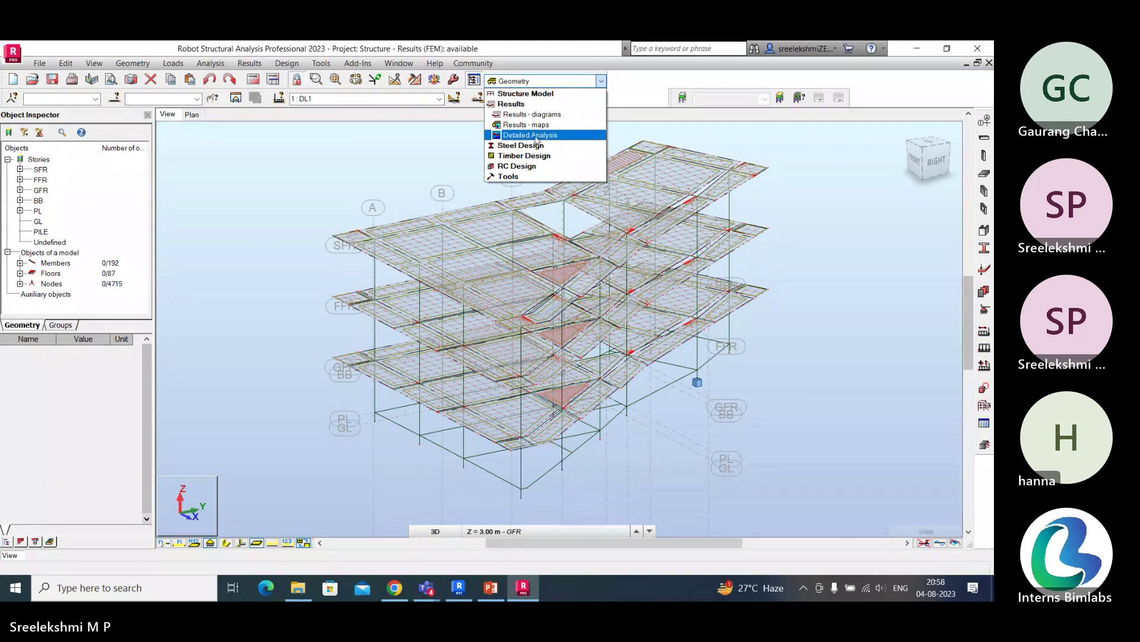
pyautogui.click(536, 135)
pyautogui.click(439, 99)
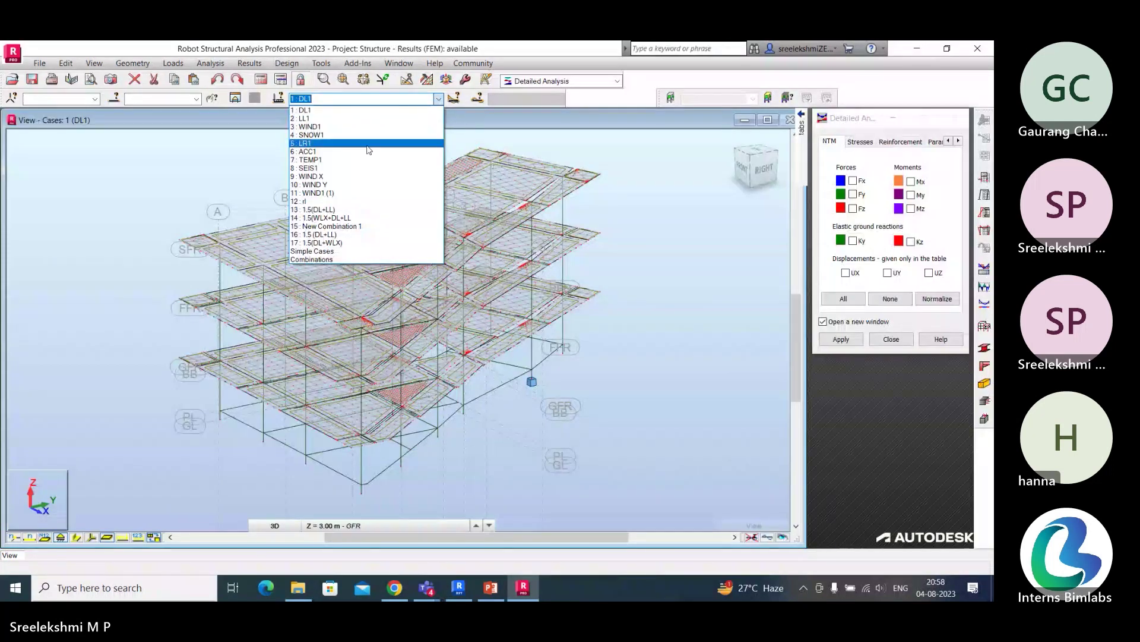
pyautogui.click(668, 189)
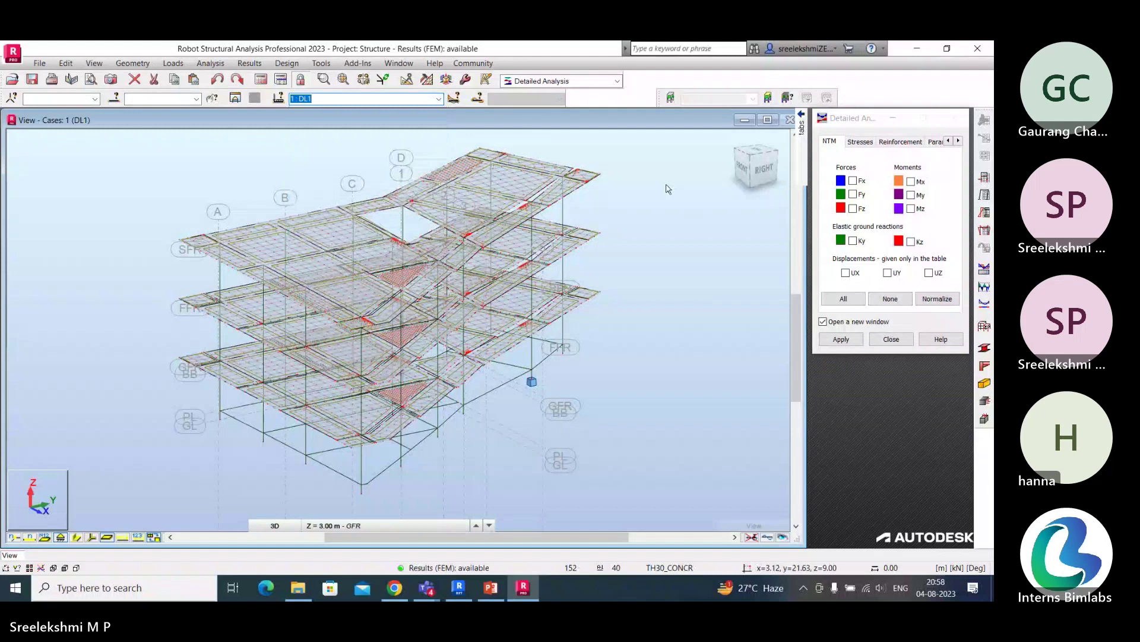
pyautogui.click(195, 99)
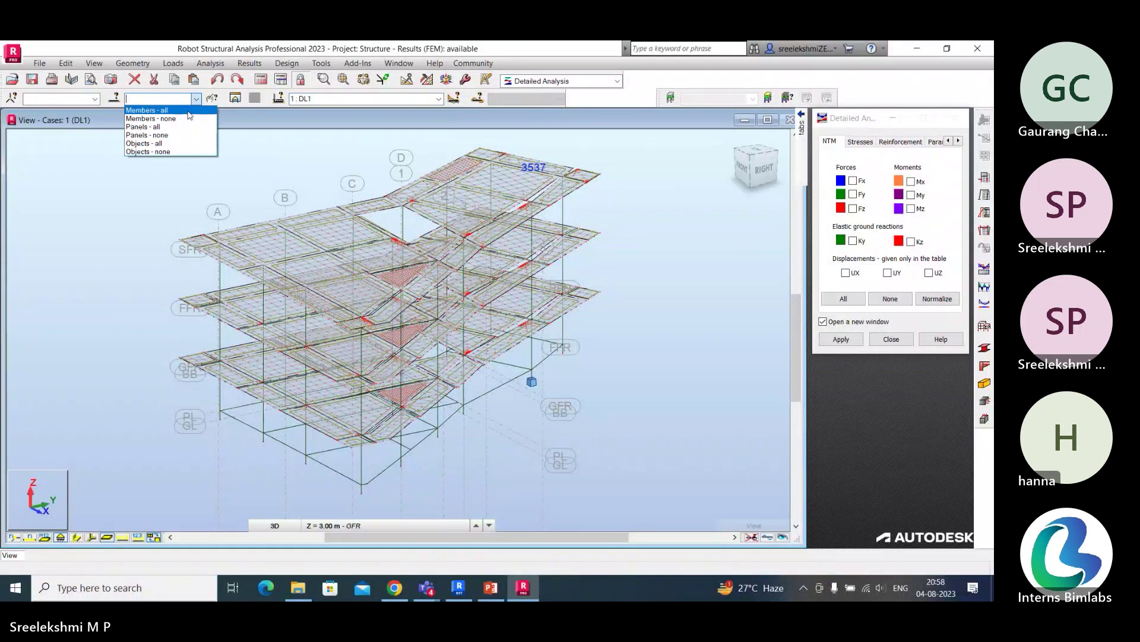
pyautogui.click(189, 111)
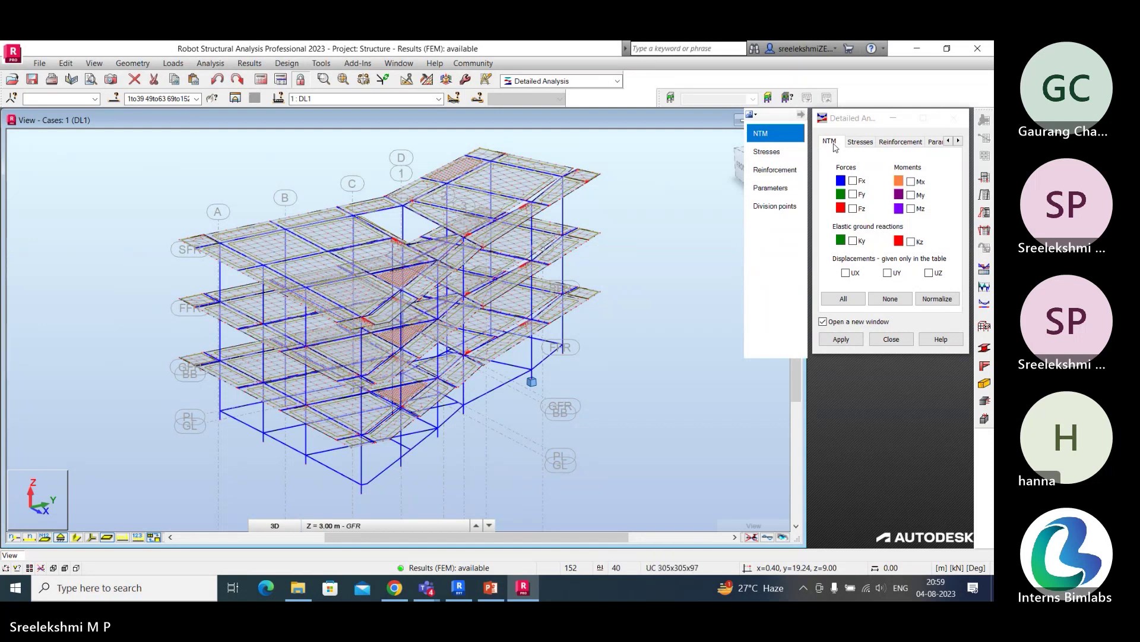
# Step: Enable the Fx, Fy and Fz forces for the detailed analysis, and look through the stress and reinforcement options
pyautogui.click(853, 181)
pyautogui.click(853, 194)
pyautogui.click(853, 208)
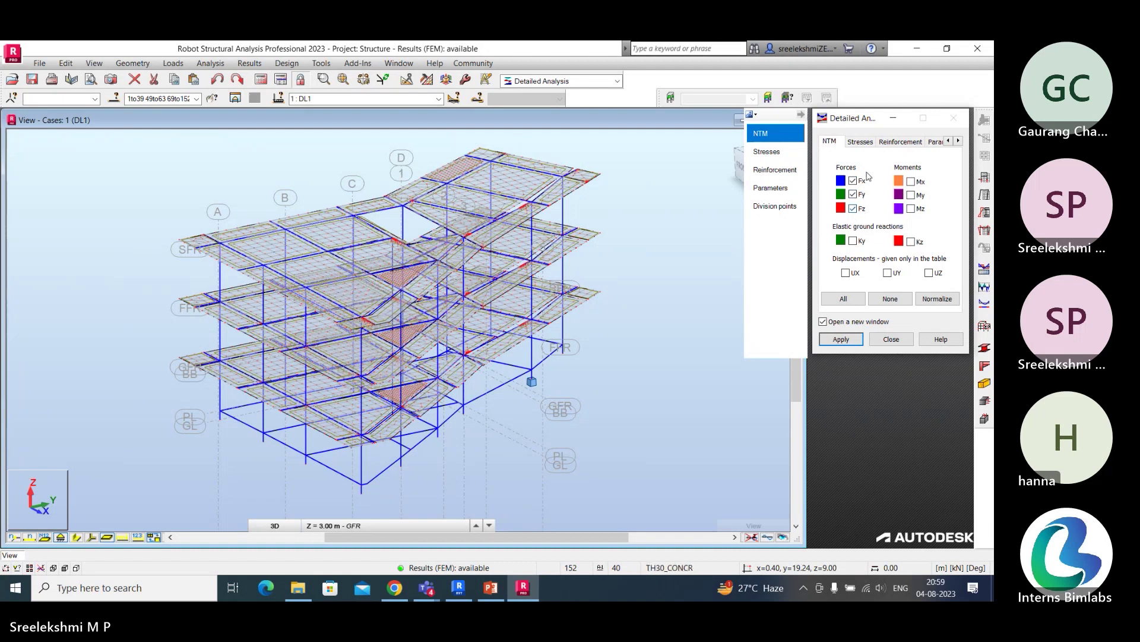
pyautogui.click(860, 141)
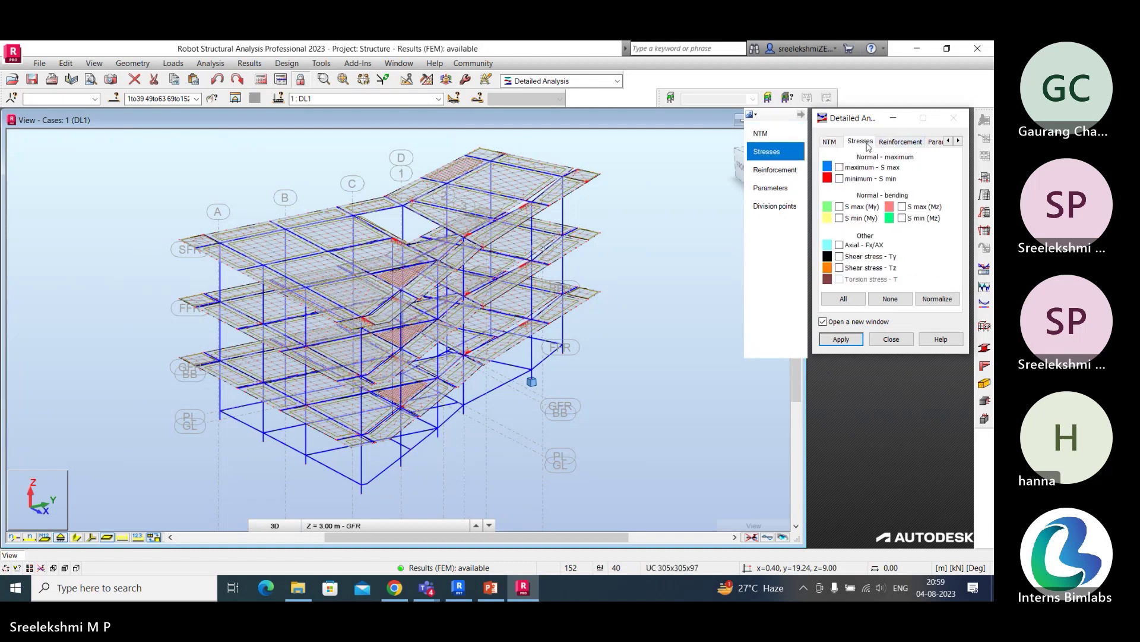
pyautogui.click(898, 142)
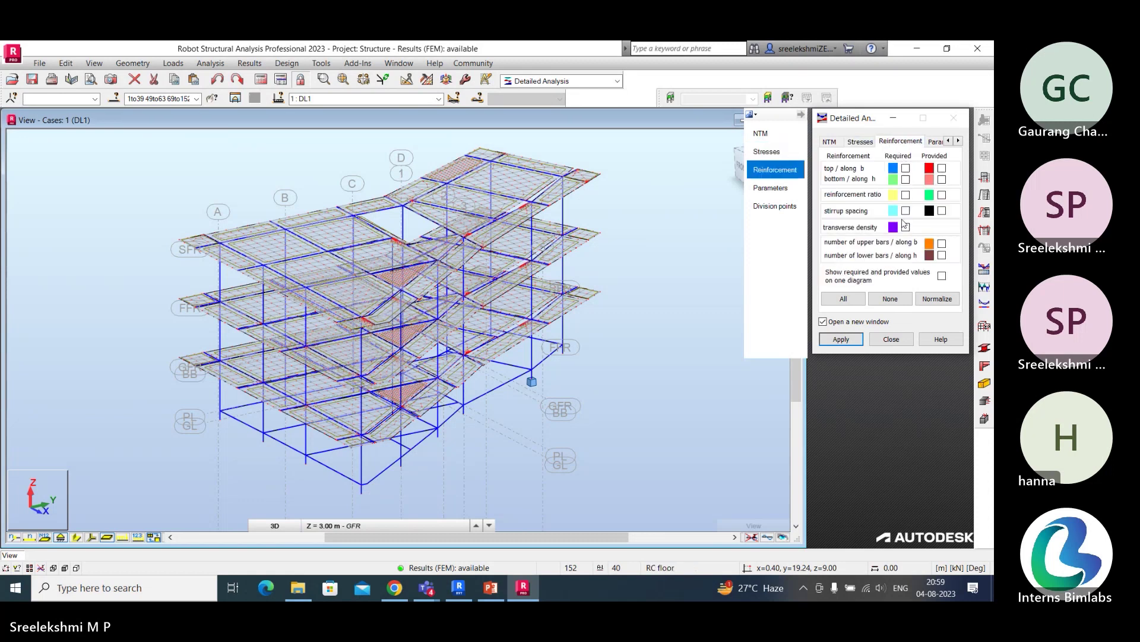
# Step: Set the diagram descriptions to labels and the filling to filled, and display the force diagrams in a new window
pyautogui.click(936, 142)
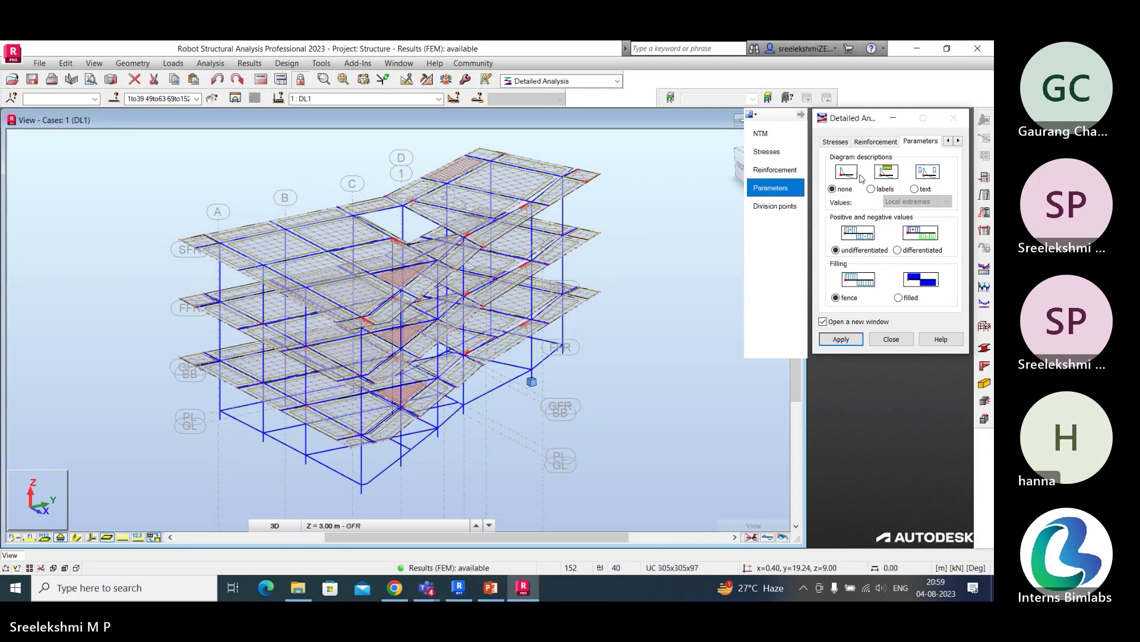
pyautogui.click(872, 189)
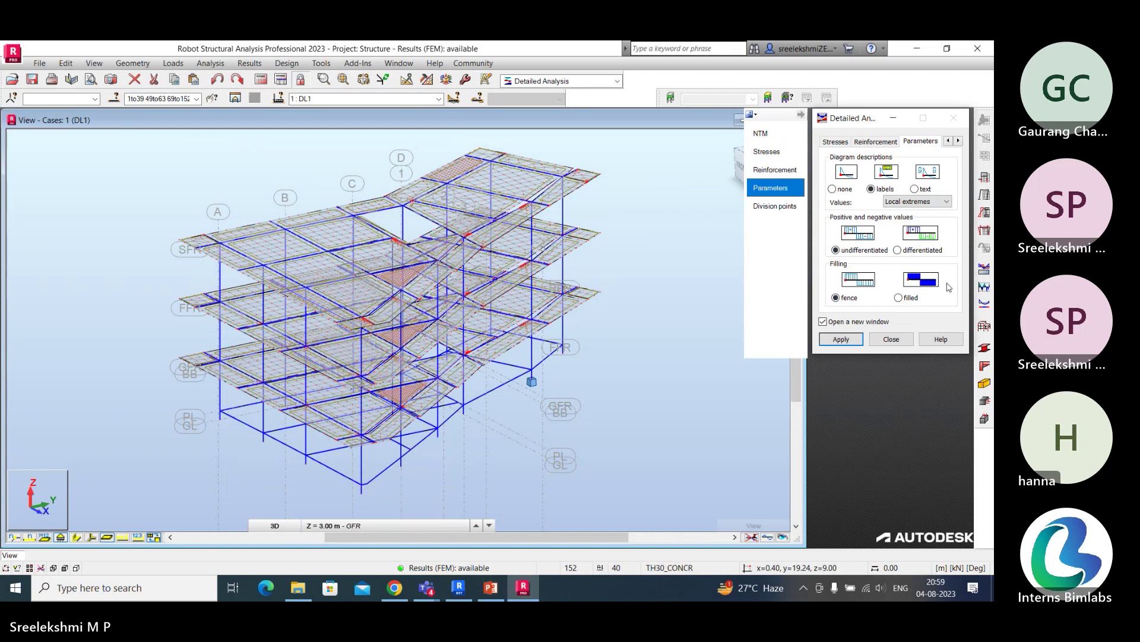
pyautogui.click(899, 298)
pyautogui.click(824, 322)
pyautogui.click(823, 322)
pyautogui.click(825, 323)
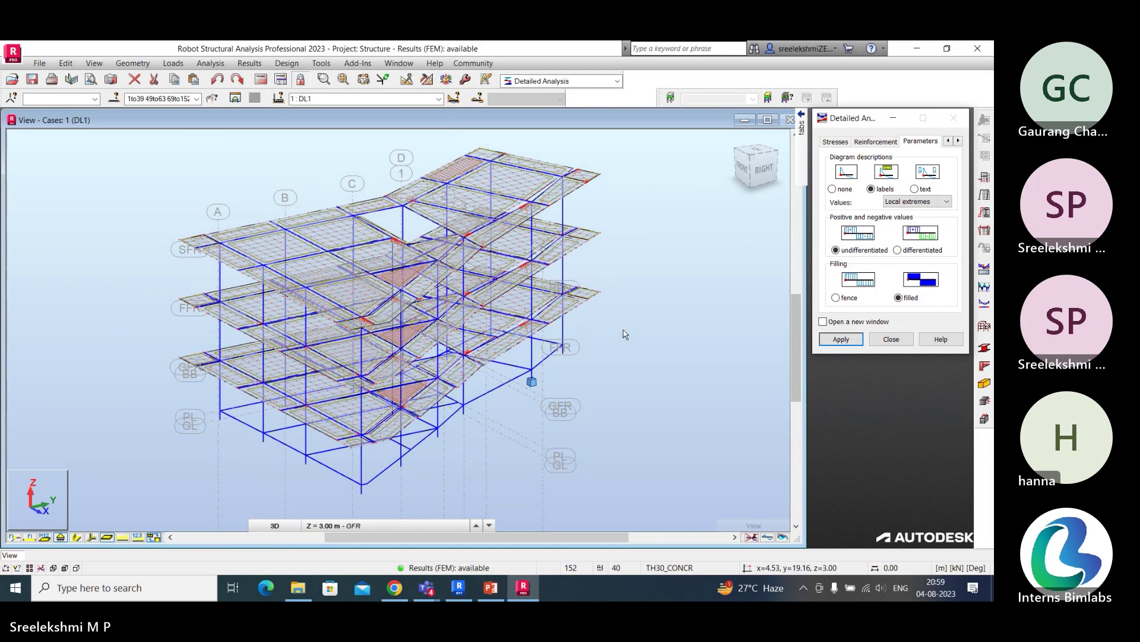
pyautogui.click(854, 340)
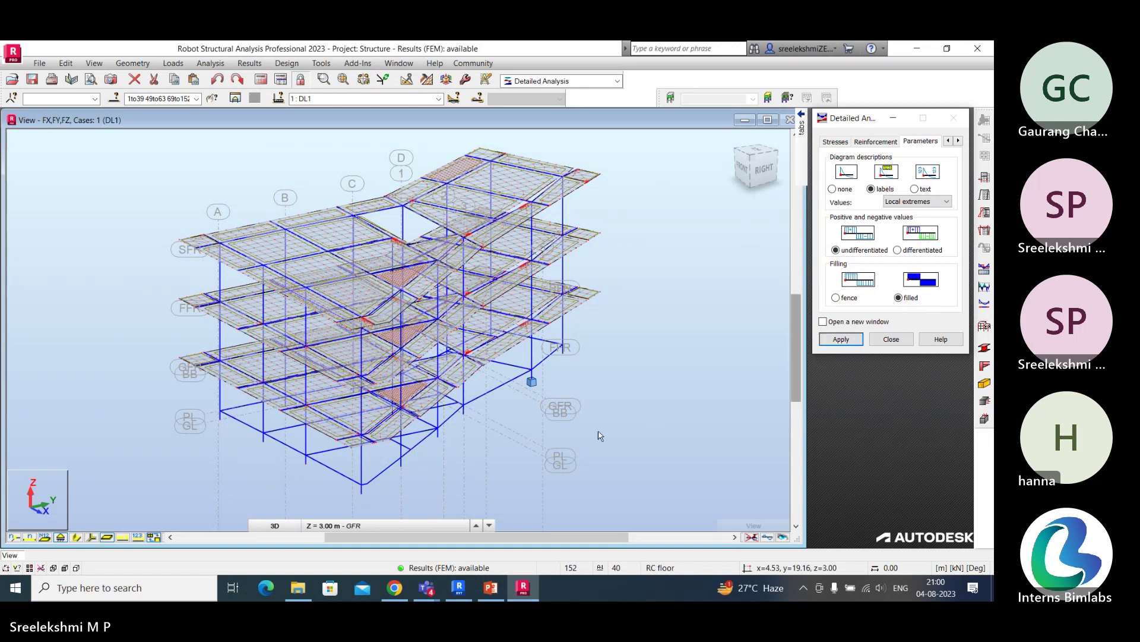
pyautogui.scroll(-1, 600, 436)
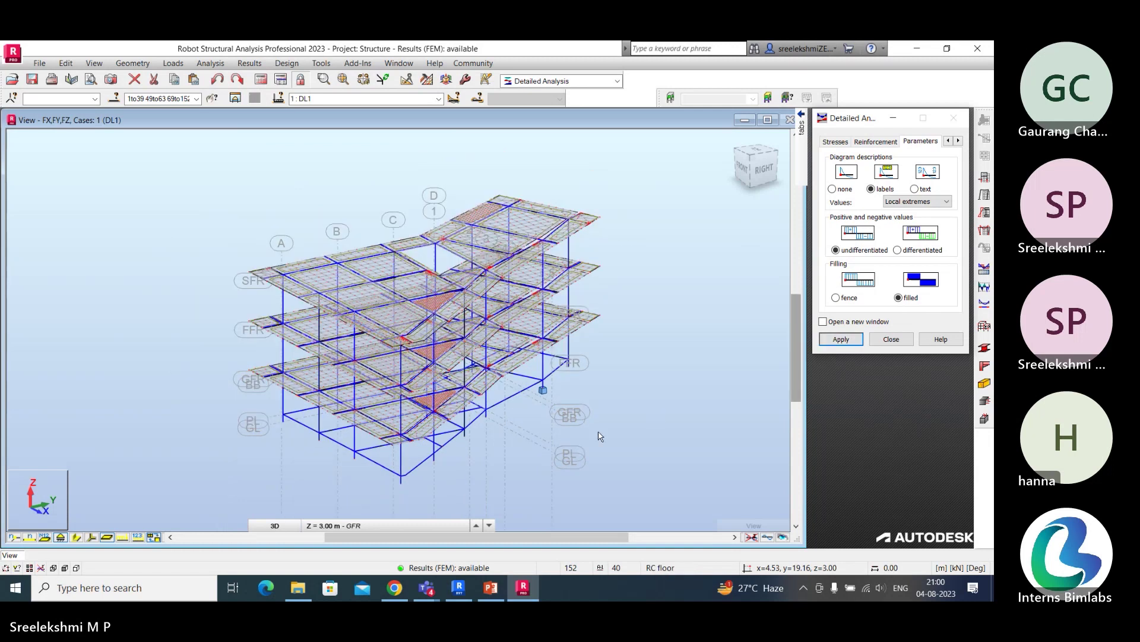
pyautogui.click(823, 321)
pyautogui.click(841, 339)
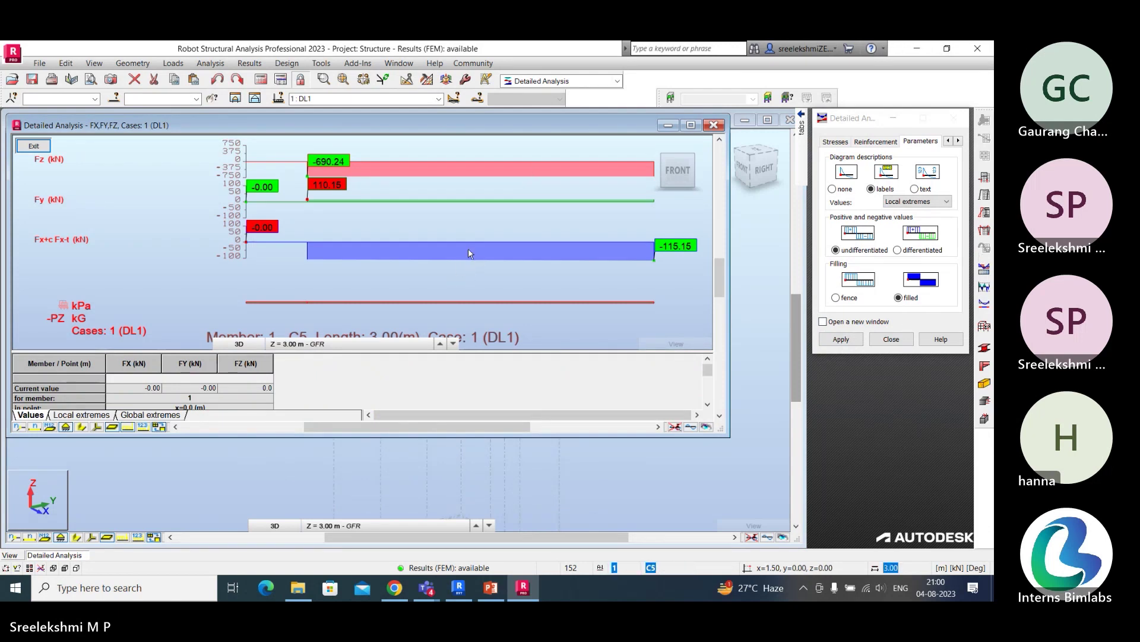
# Step: Examine member 1's Fx, Fy and Fz diagrams, enlarge the window to read its values table, and close it
pyautogui.scroll(-1, 468, 248)
pyautogui.moveTo(400, 293)
pyautogui.mouseDown(button='middle')
pyautogui.moveTo(402, 278)
pyautogui.moveTo(401, 288)
pyautogui.mouseUp(button='middle')
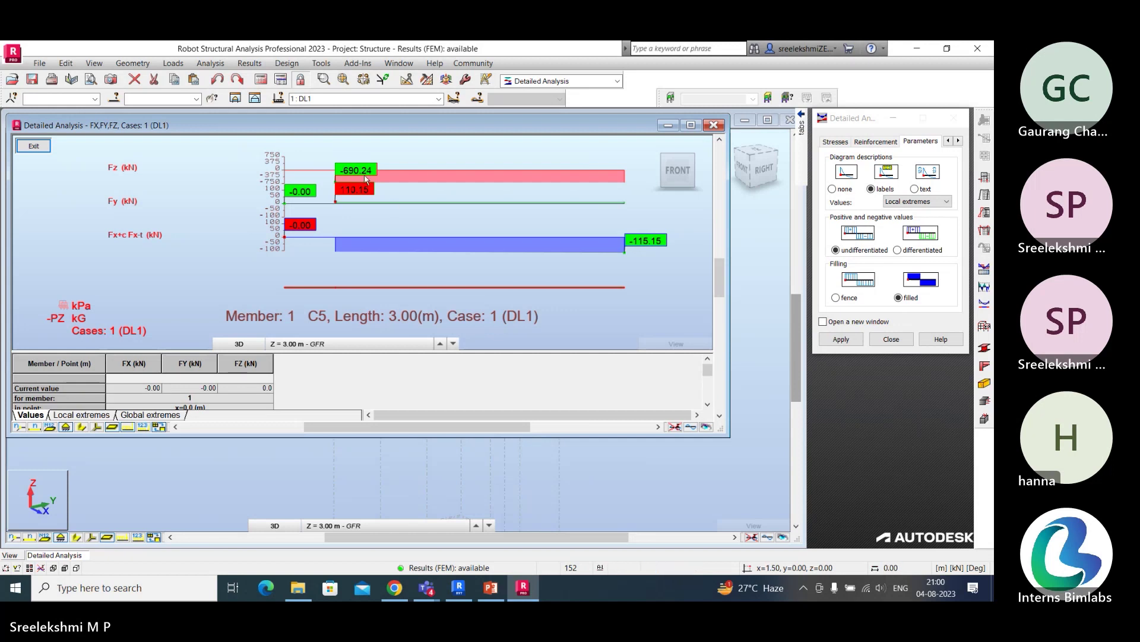
pyautogui.scroll(-2, 558, 285)
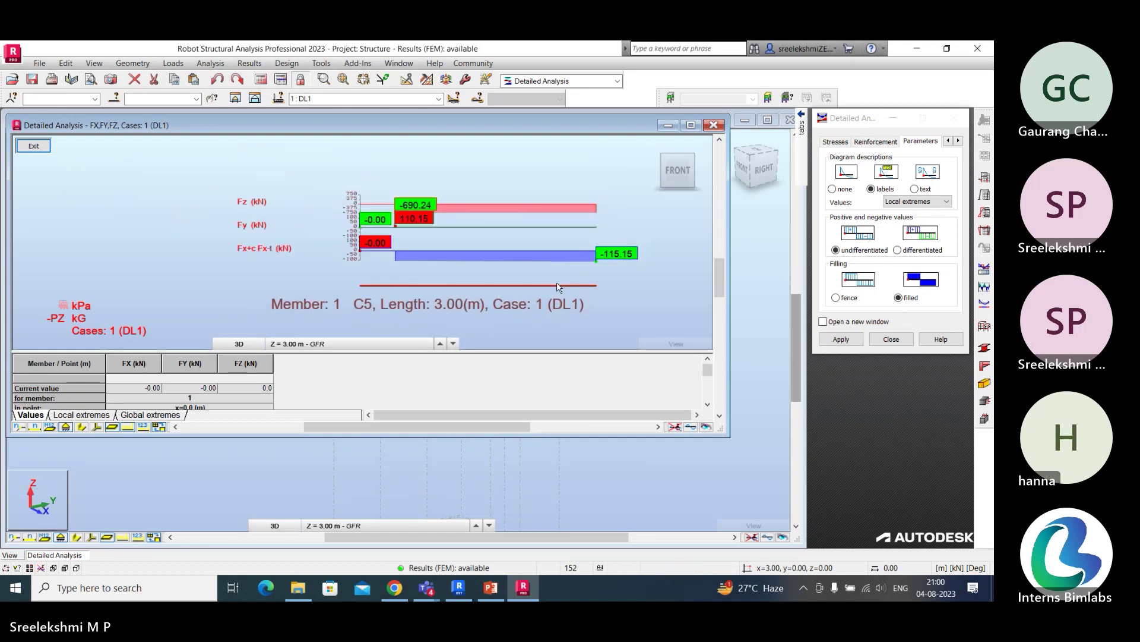
pyautogui.moveTo(576, 298); pyautogui.dragTo(545, 309, button='middle')
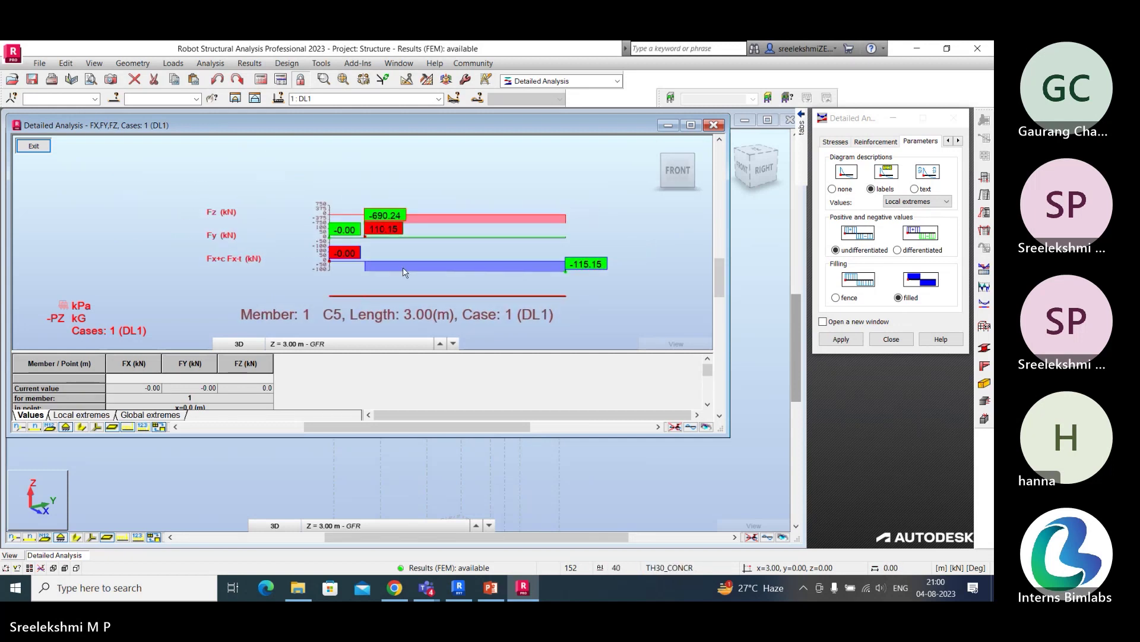
pyautogui.scroll(2, 400, 267)
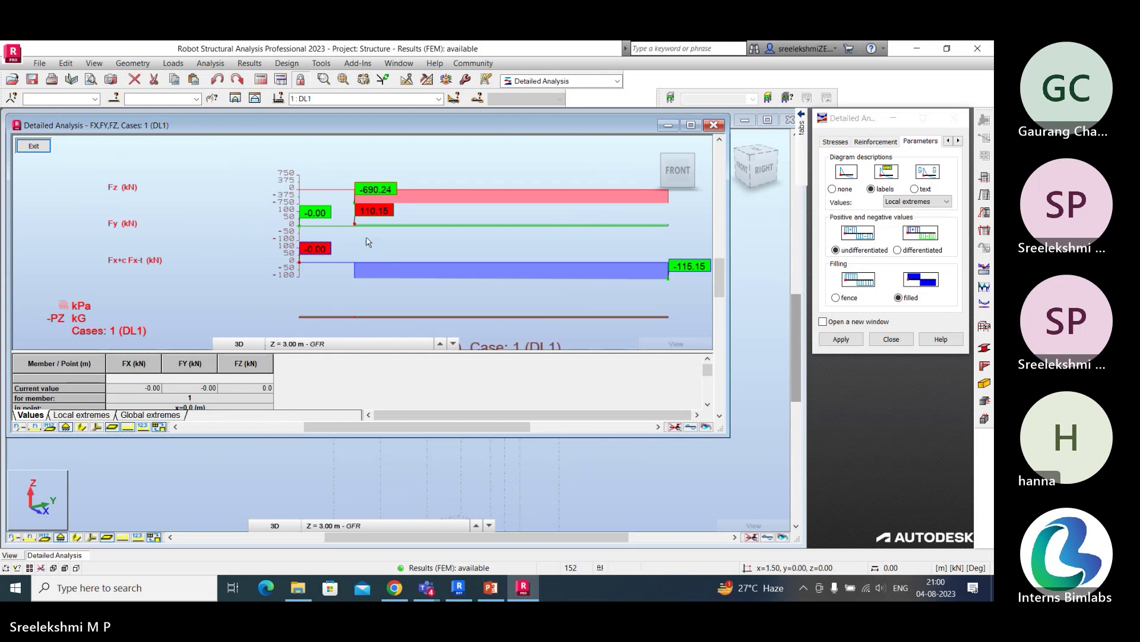
pyautogui.scroll(-2, 522, 222)
pyautogui.scroll(-2, 216, 378)
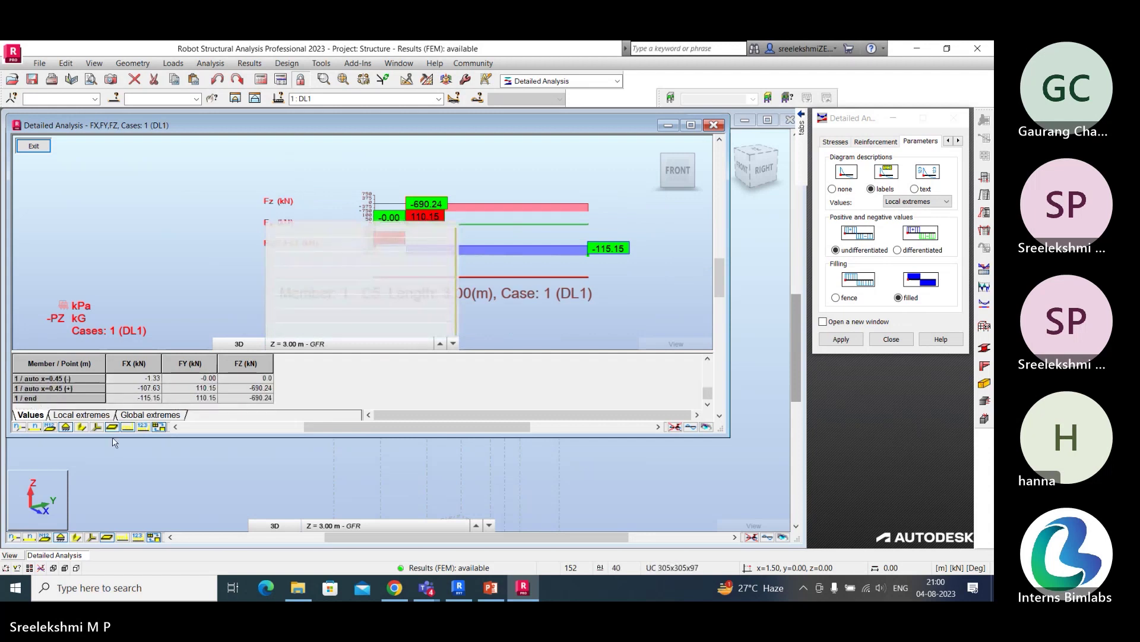
pyautogui.moveTo(114, 437); pyautogui.dragTo(115, 482)
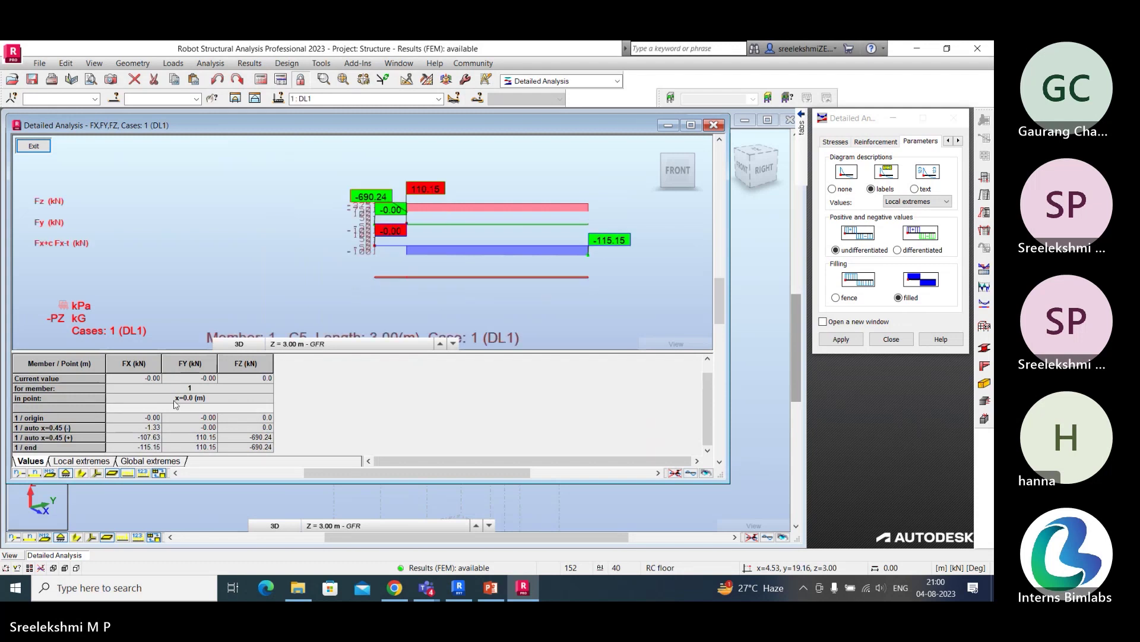
pyautogui.click(718, 125)
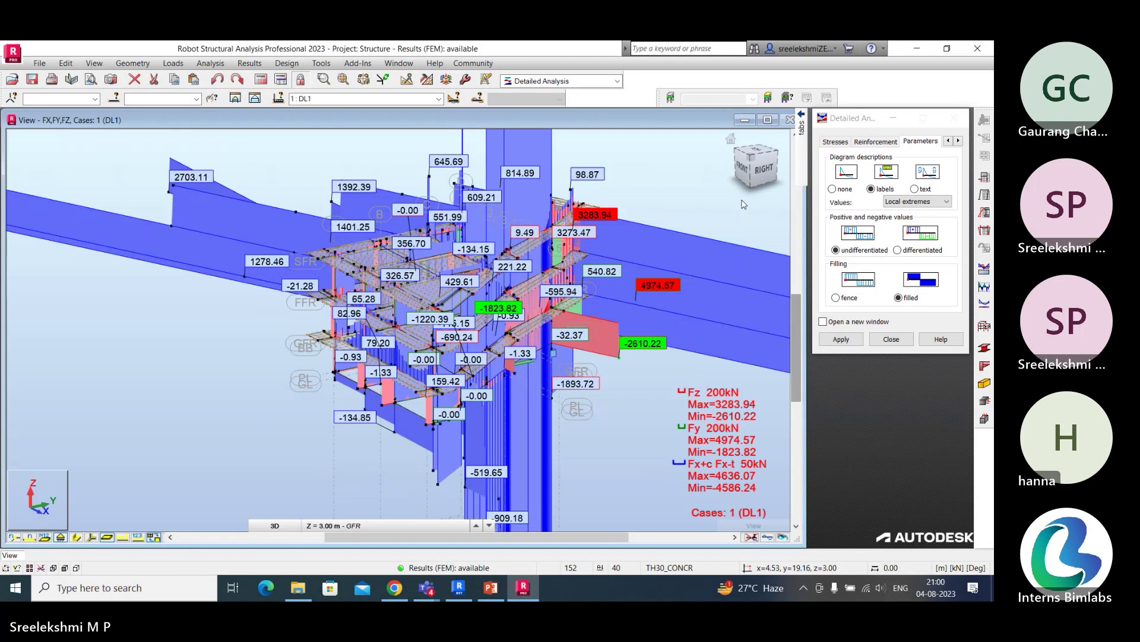
# Step: Change the diagram filling to fence and display the detailed force diagrams in a new window
pyautogui.scroll(-5, 531, 288)
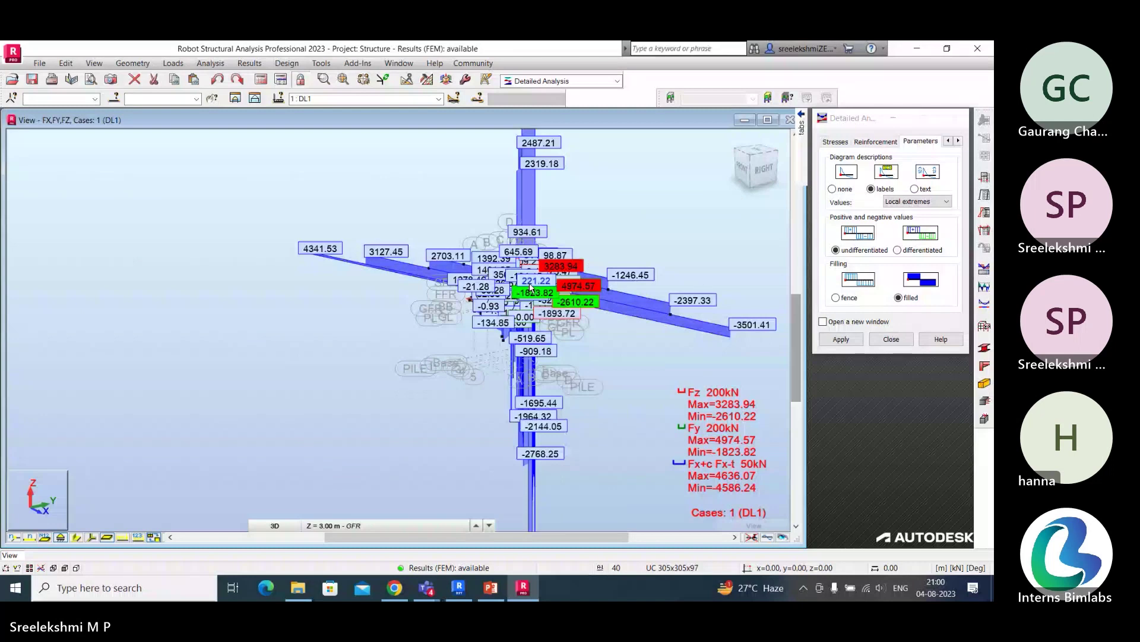
pyautogui.moveTo(530, 287); pyautogui.dragTo(338, 318, button='middle')
pyautogui.scroll(-1, 339, 318)
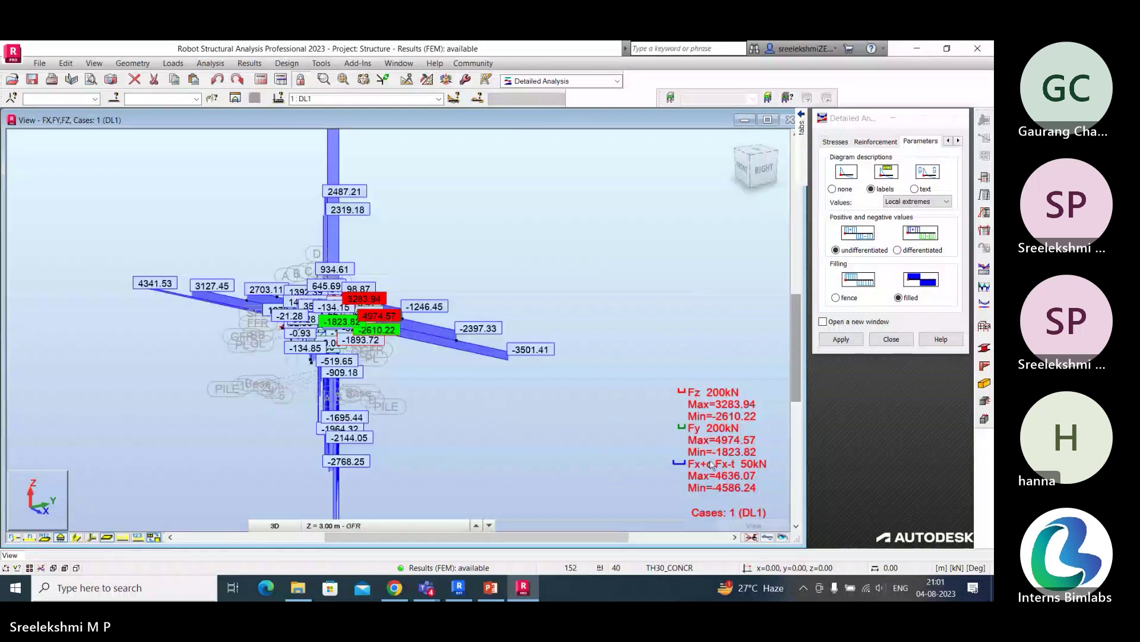
pyautogui.scroll(-1, 711, 465)
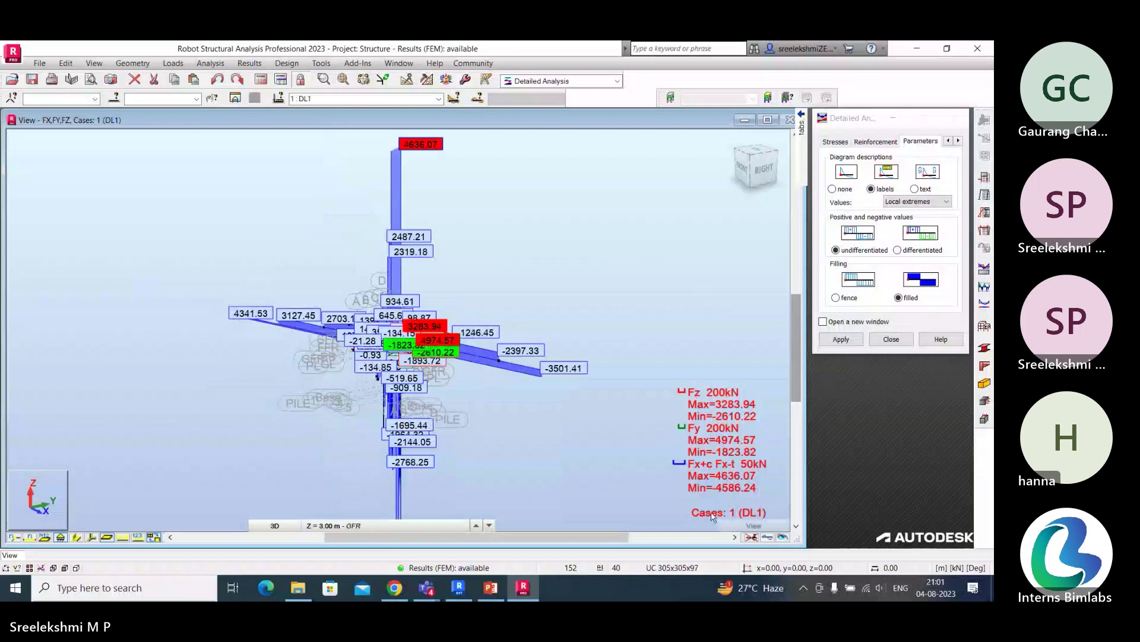
pyautogui.scroll(1, 713, 517)
pyautogui.click(836, 297)
pyautogui.click(841, 339)
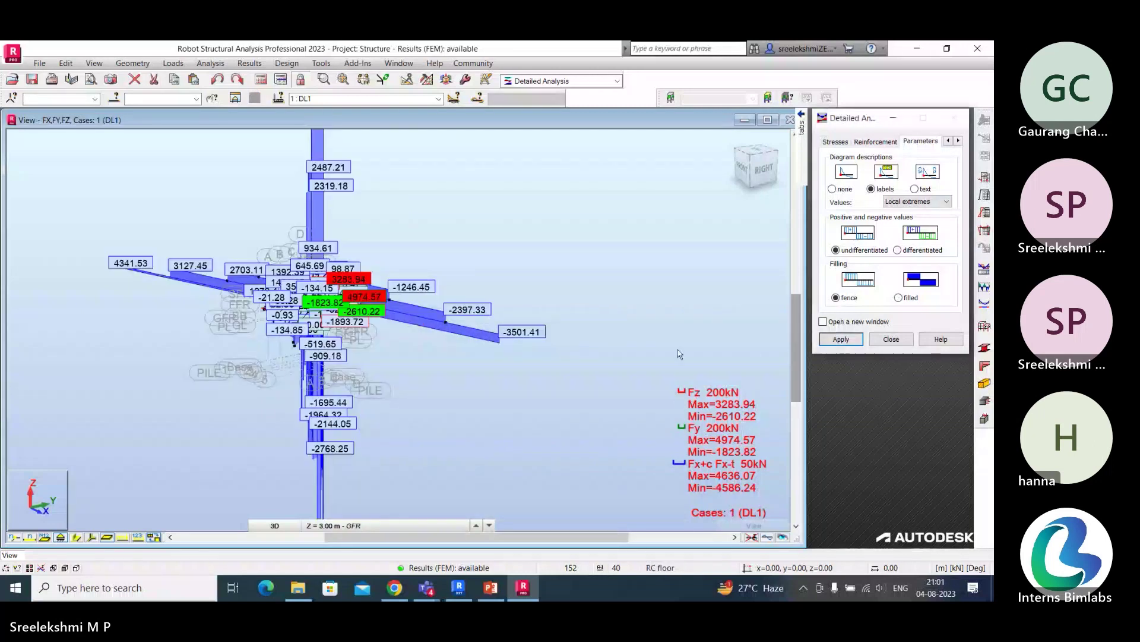
pyautogui.click(823, 321)
pyautogui.click(837, 339)
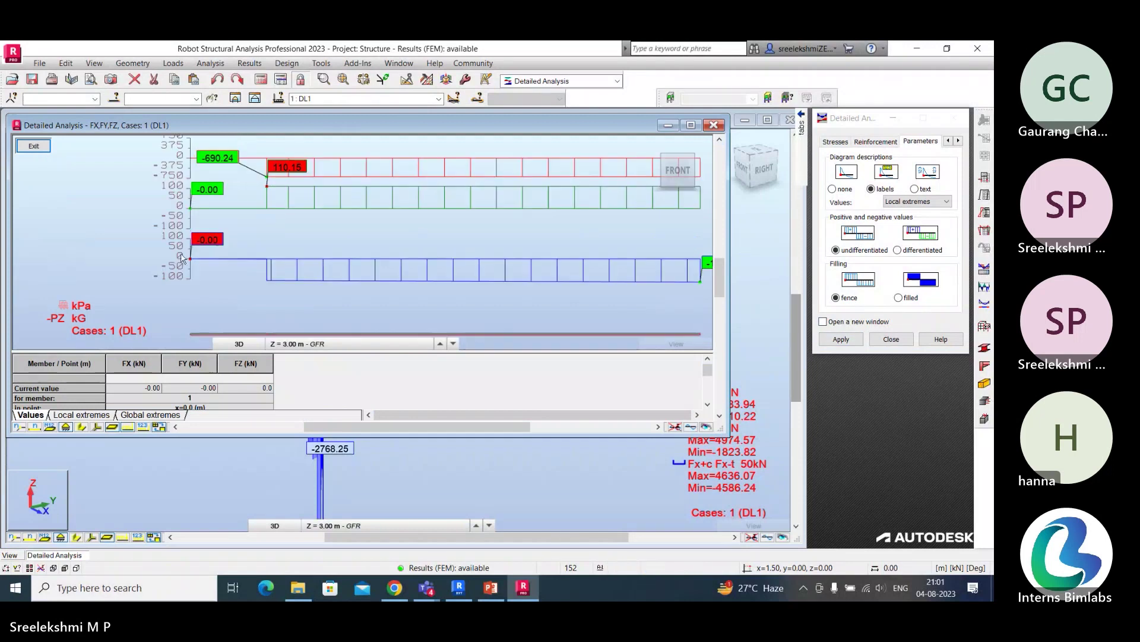
# Step: Review the fence-style diagrams and the full values table for member 1, and close the window
pyautogui.click(453, 343)
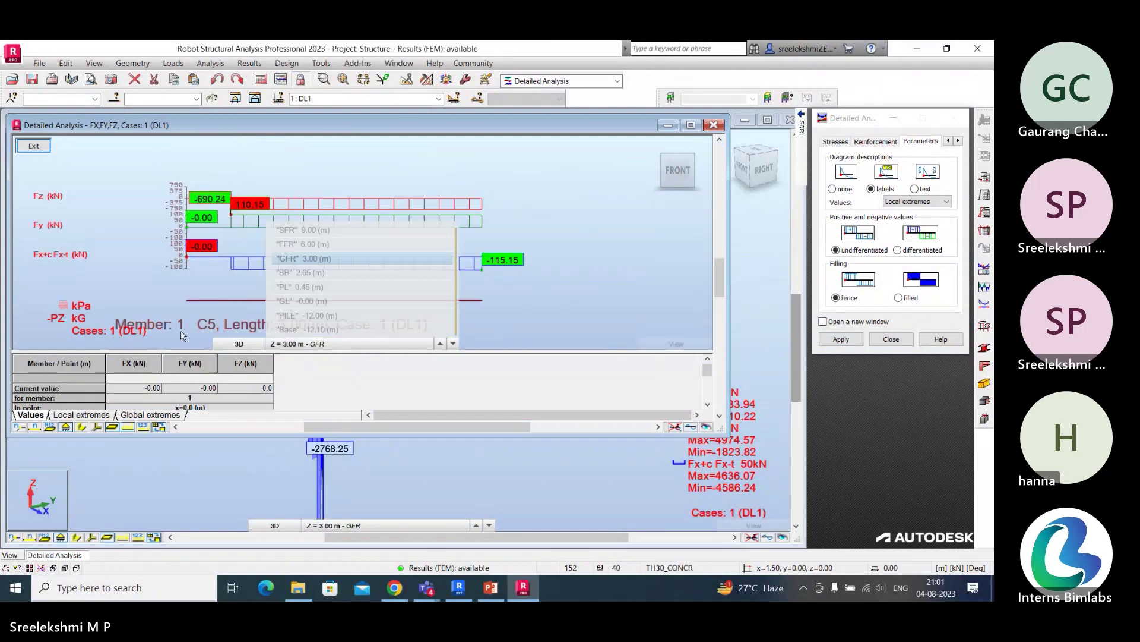
pyautogui.moveTo(185, 437); pyautogui.dragTo(189, 492)
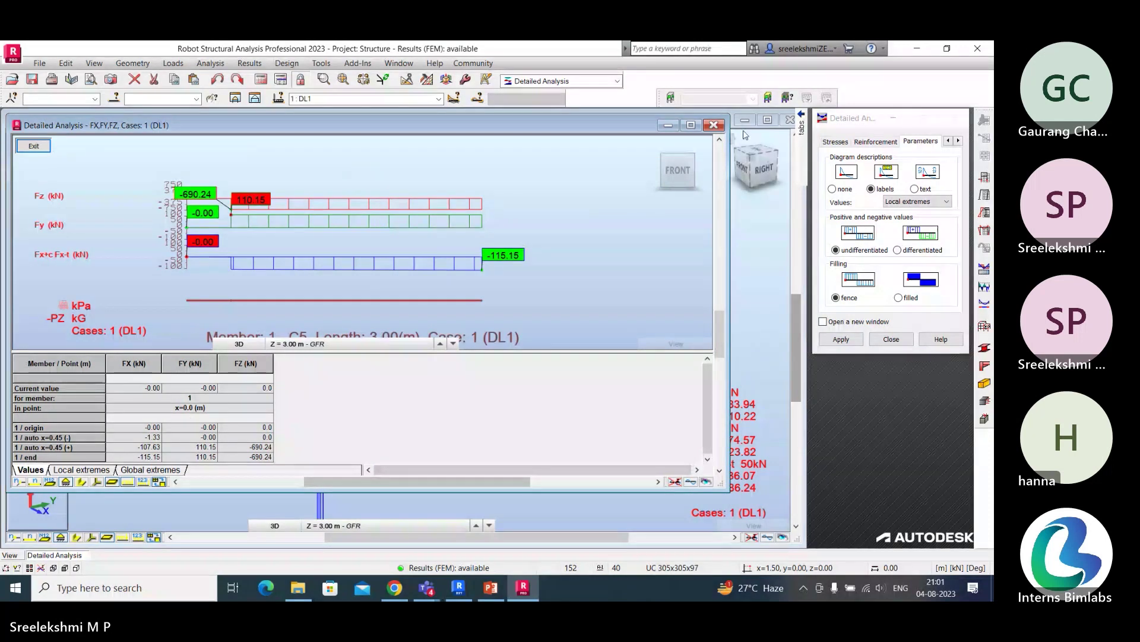
pyautogui.click(713, 126)
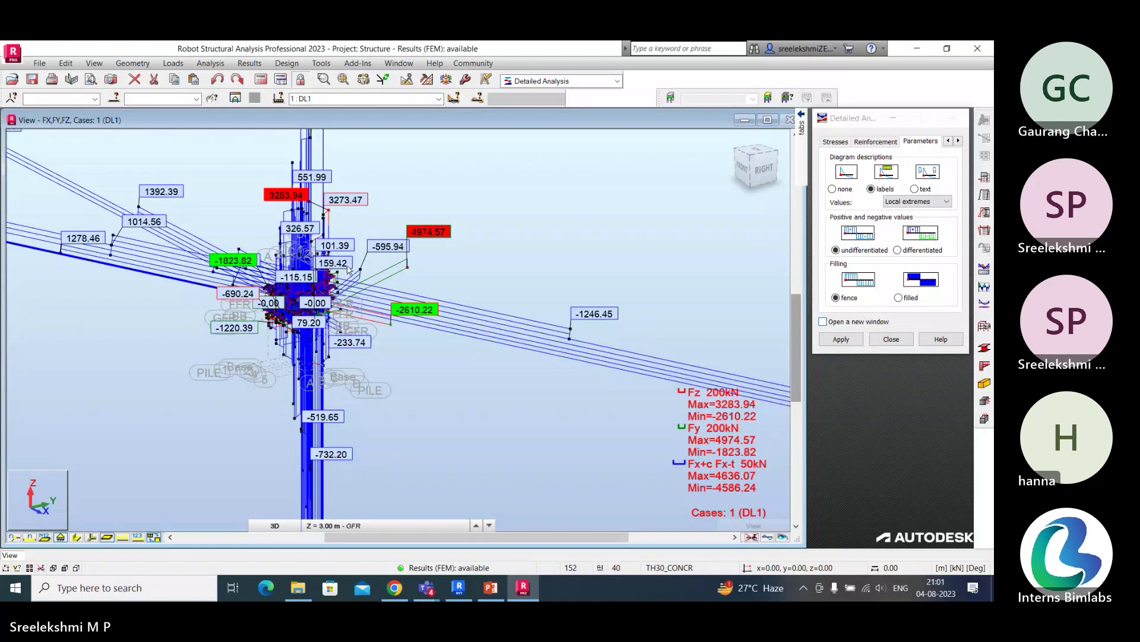
# Step: Limit the displayed forces to Fx and apply the setting to show the axial force diagram for member 1
pyautogui.scroll(2, 349, 270)
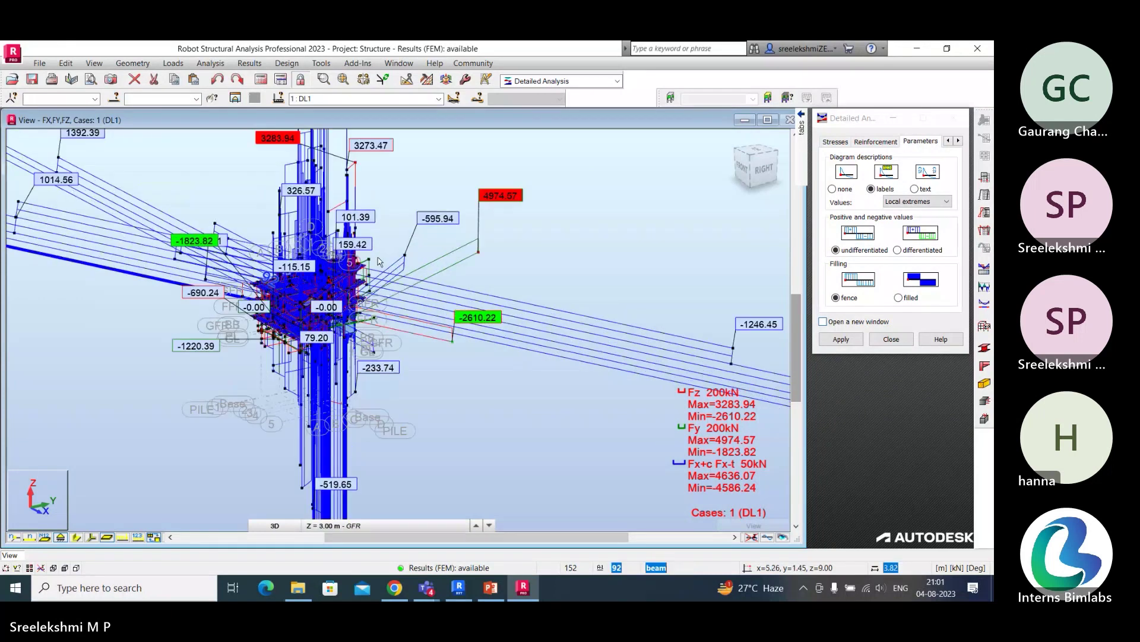
pyautogui.click(949, 141)
pyautogui.click(830, 143)
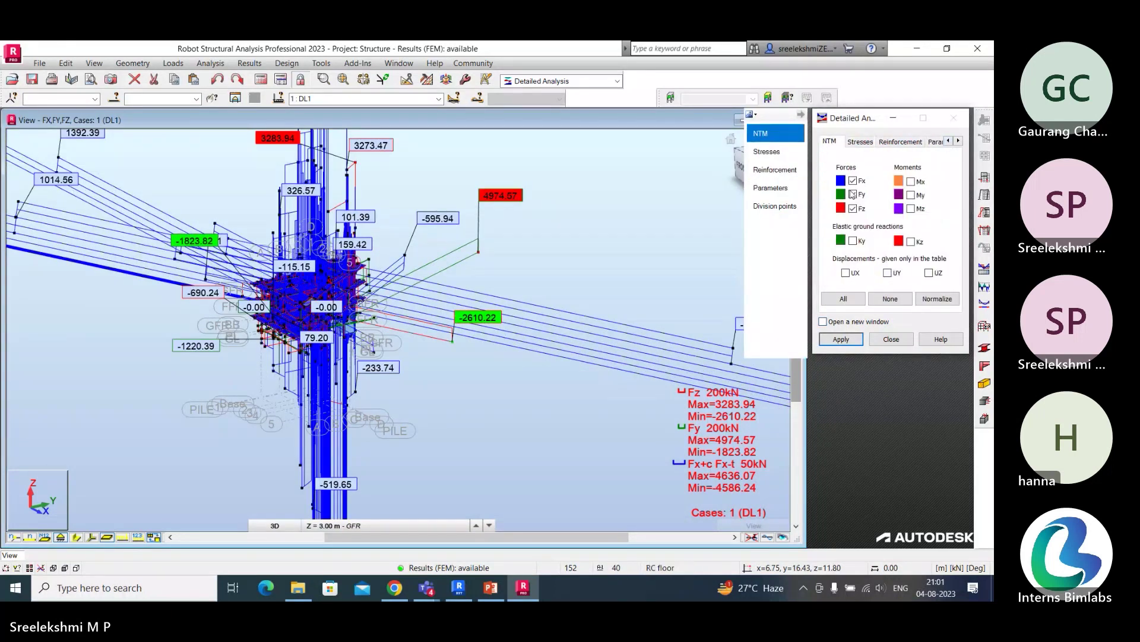
pyautogui.click(853, 207)
pyautogui.click(900, 141)
pyautogui.click(936, 141)
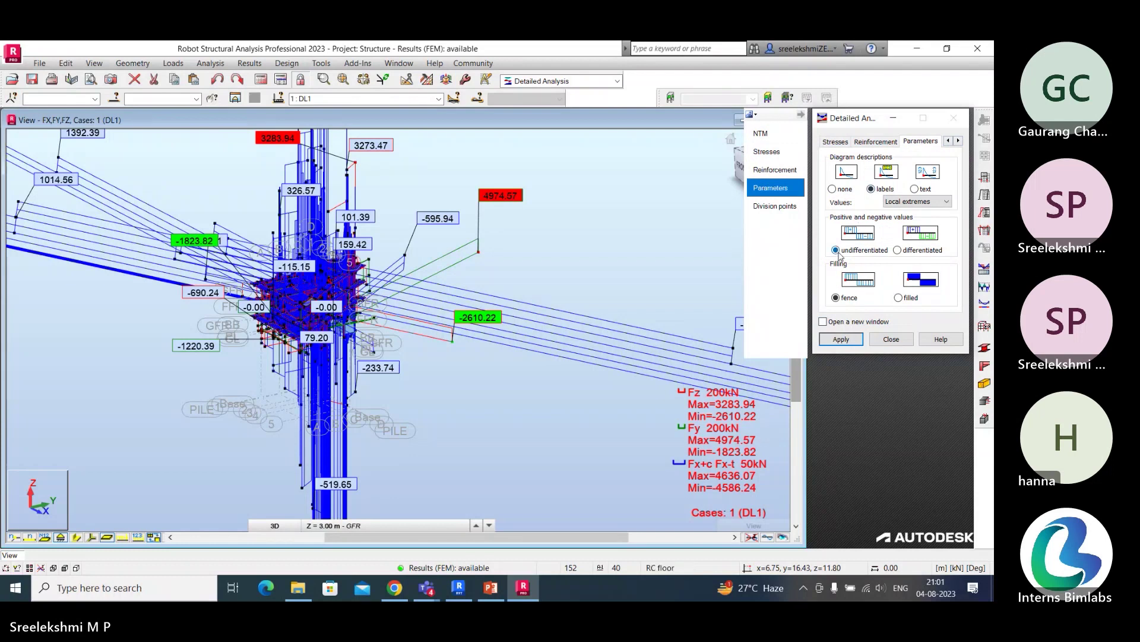
pyautogui.click(840, 339)
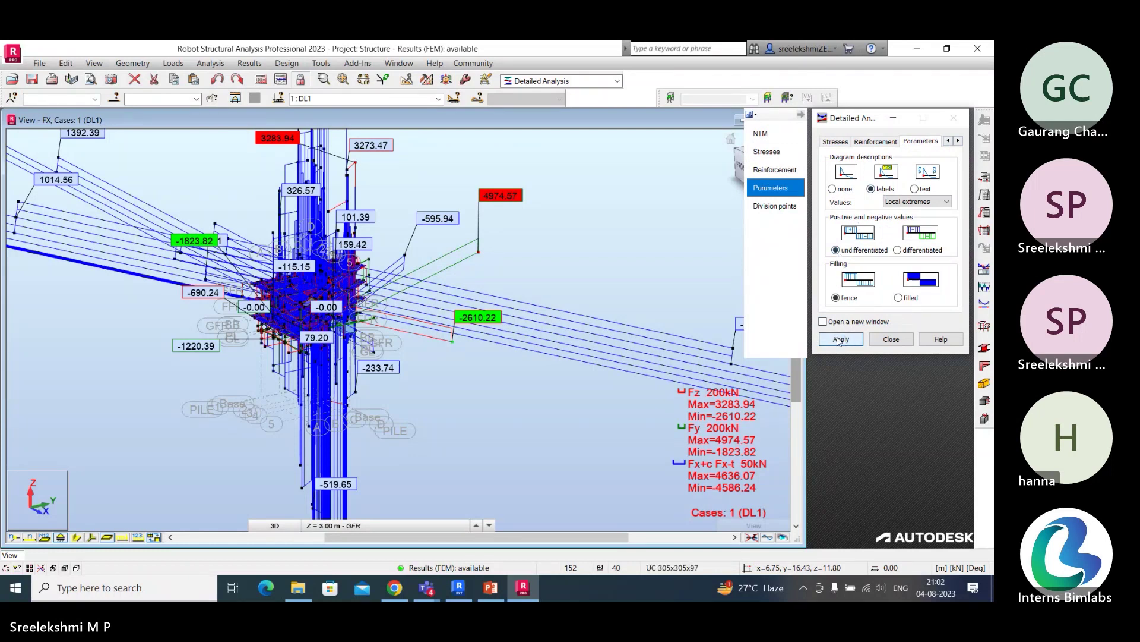
pyautogui.click(838, 341)
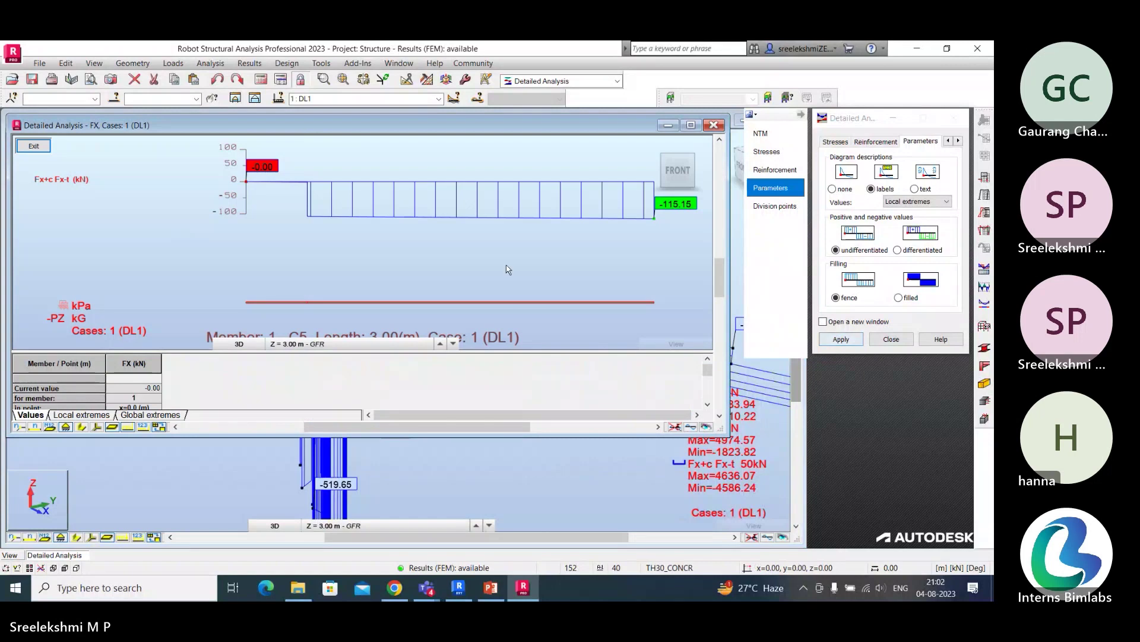
# Step: Examine member 1's complete Fx diagram with its end value labels
pyautogui.scroll(-2, 506, 265)
pyautogui.moveTo(512, 258); pyautogui.dragTo(482, 238, button='middle')
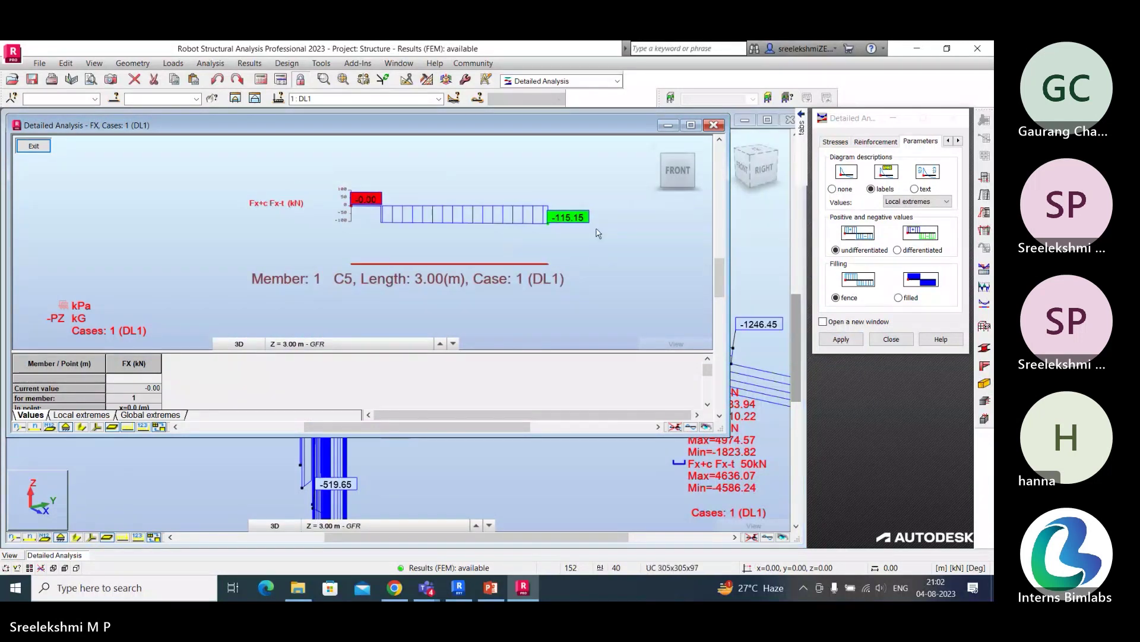
pyautogui.rightClick(628, 227)
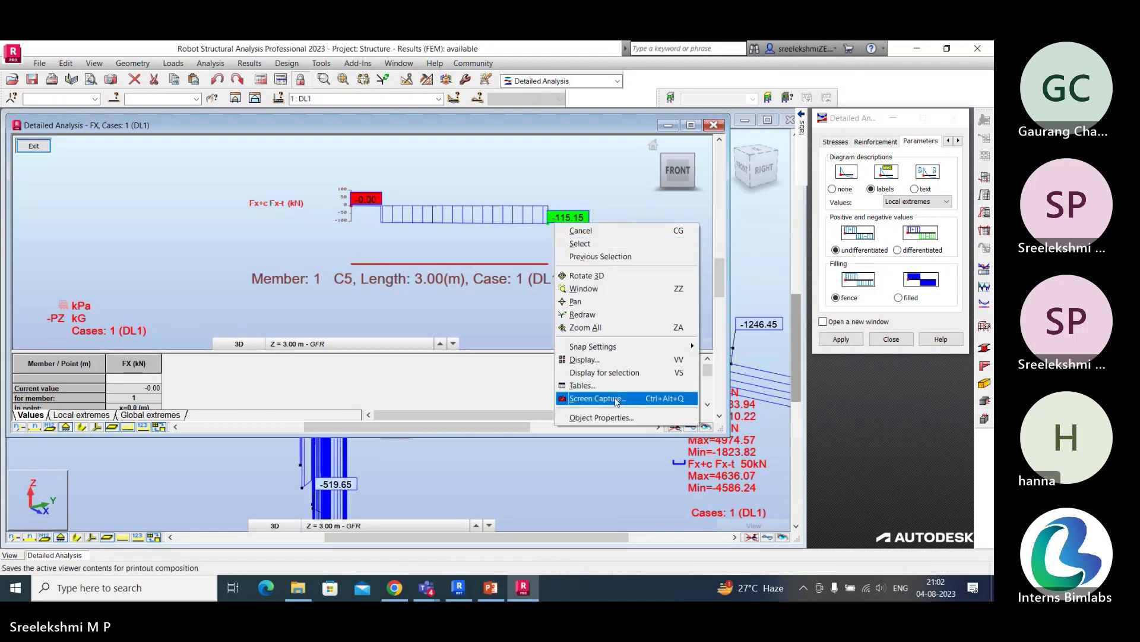
pyautogui.click(646, 230)
# Step: Replace Fx with My in the diagram selection and review the stress, reinforcement and parameter options of the detailed analysis
pyautogui.click(949, 141)
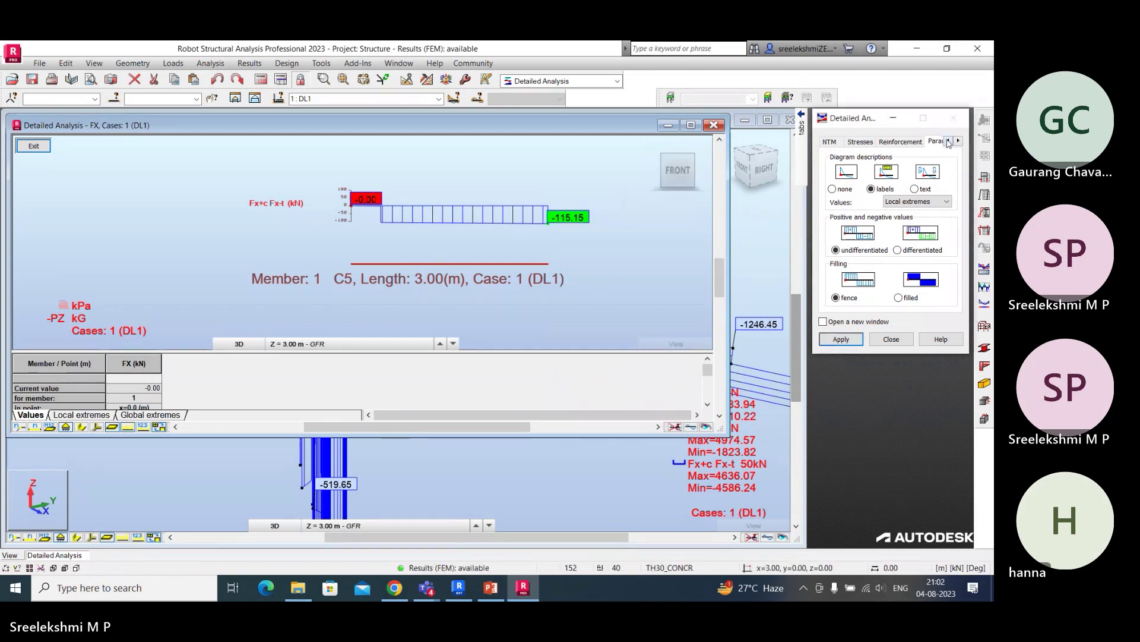
pyautogui.click(831, 143)
pyautogui.click(860, 182)
pyautogui.click(911, 195)
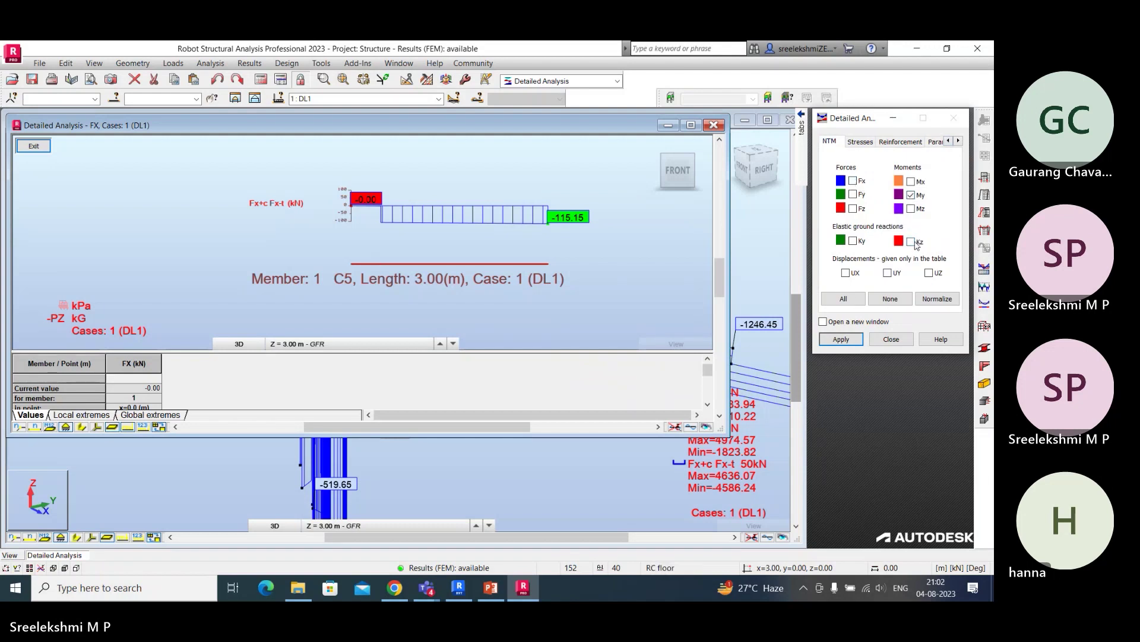
pyautogui.click(871, 146)
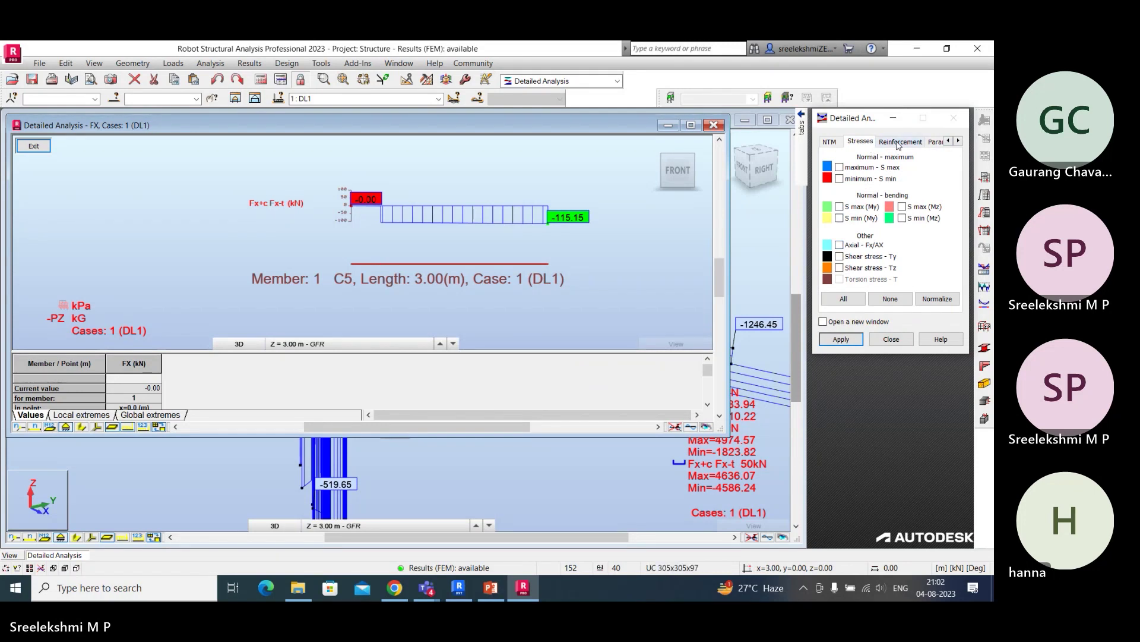
pyautogui.click(899, 141)
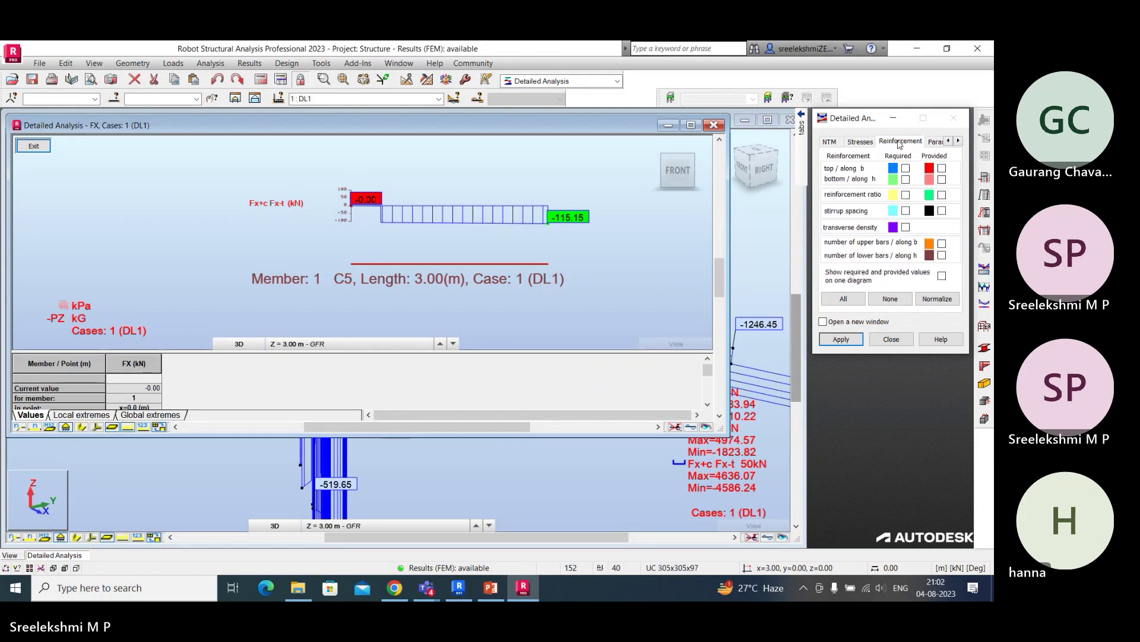
pyautogui.click(934, 141)
pyautogui.click(958, 141)
pyautogui.click(958, 140)
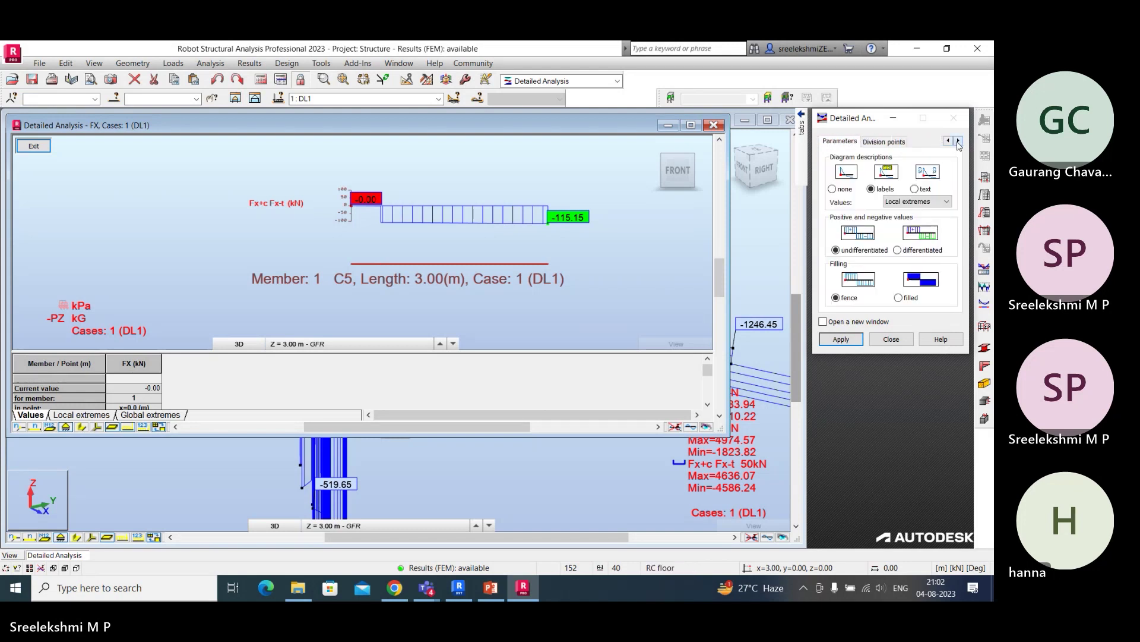
# Step: Capture member 1's Fx diagram as a high-resolution image copied to the clipboard
pyautogui.scroll(-1, 442, 265)
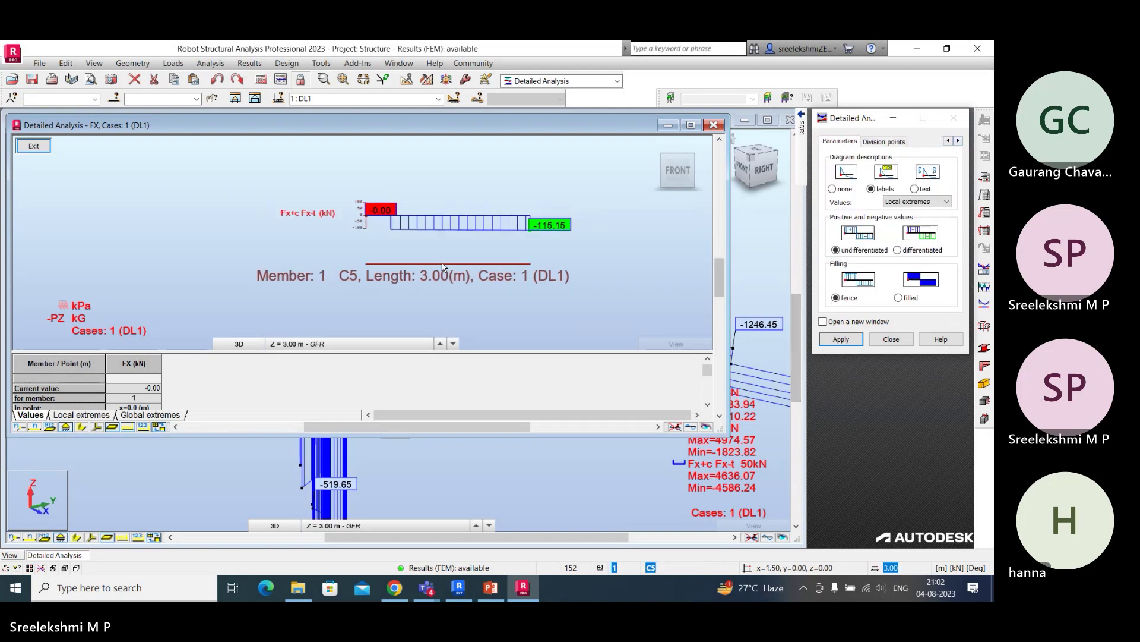
pyautogui.rightClick(613, 218)
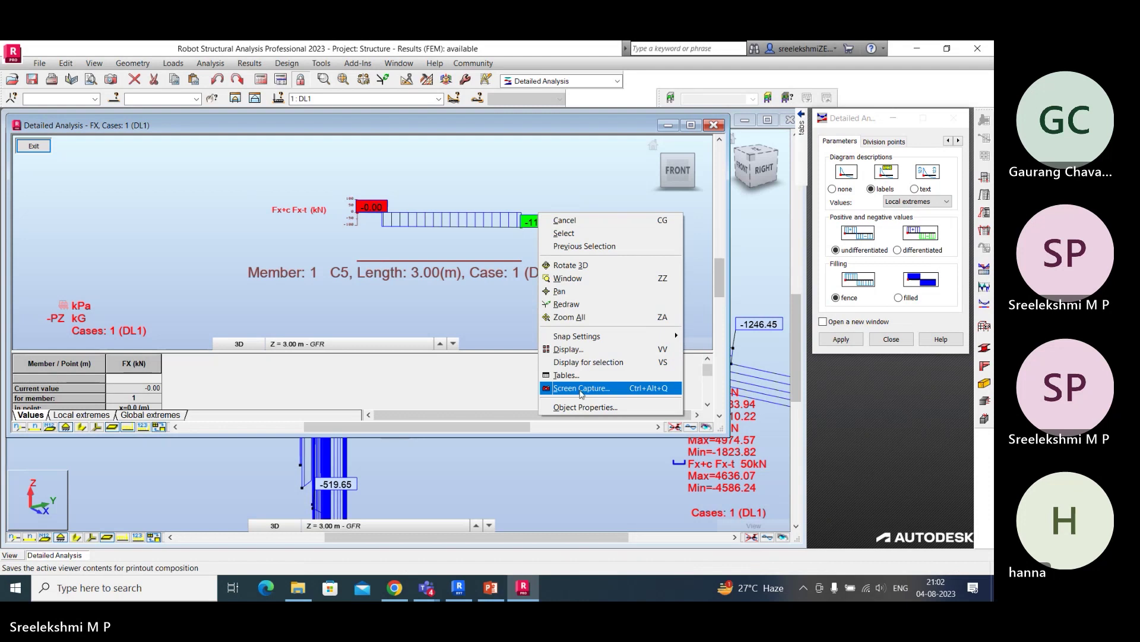
pyautogui.click(582, 389)
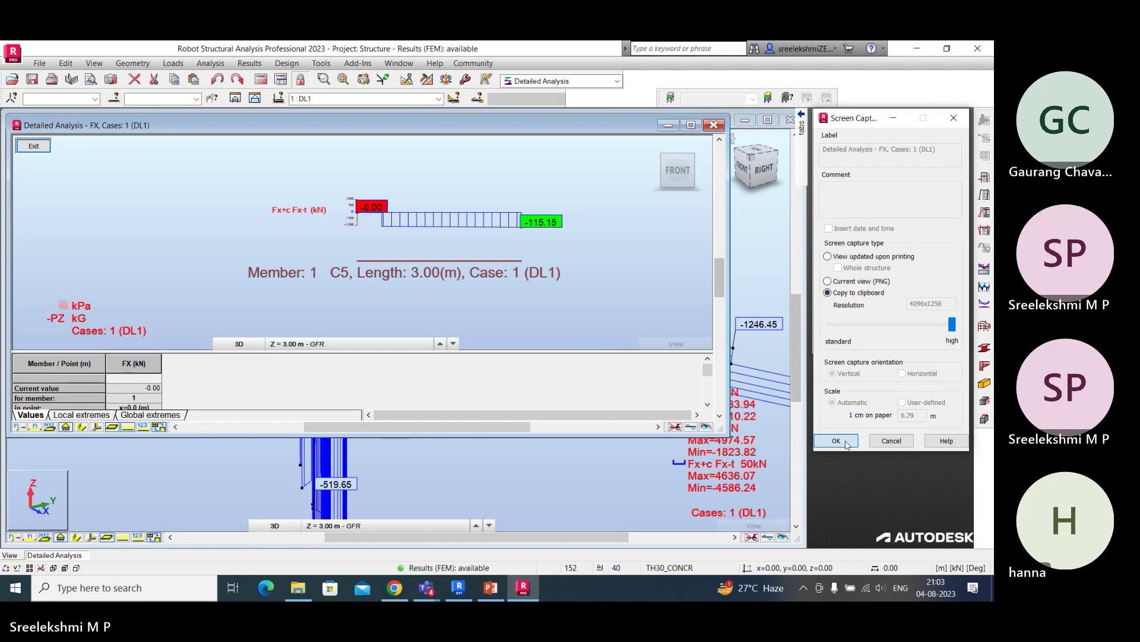
pyautogui.click(847, 444)
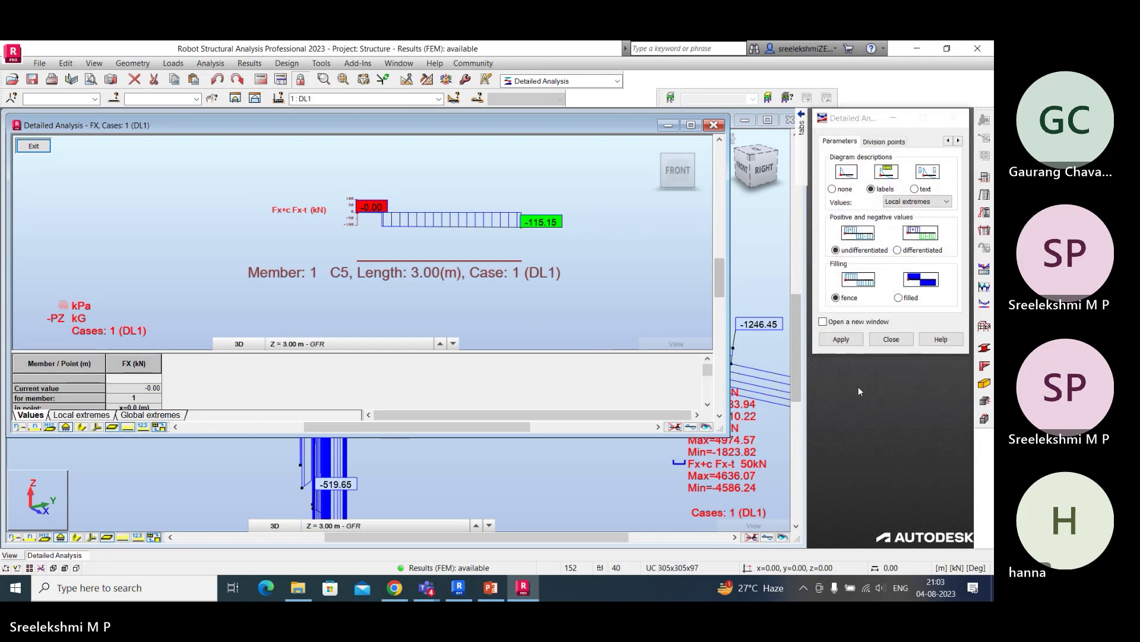
# Step: Open a new Word document and paste the captured Fx diagram into it
pyautogui.click(119, 583)
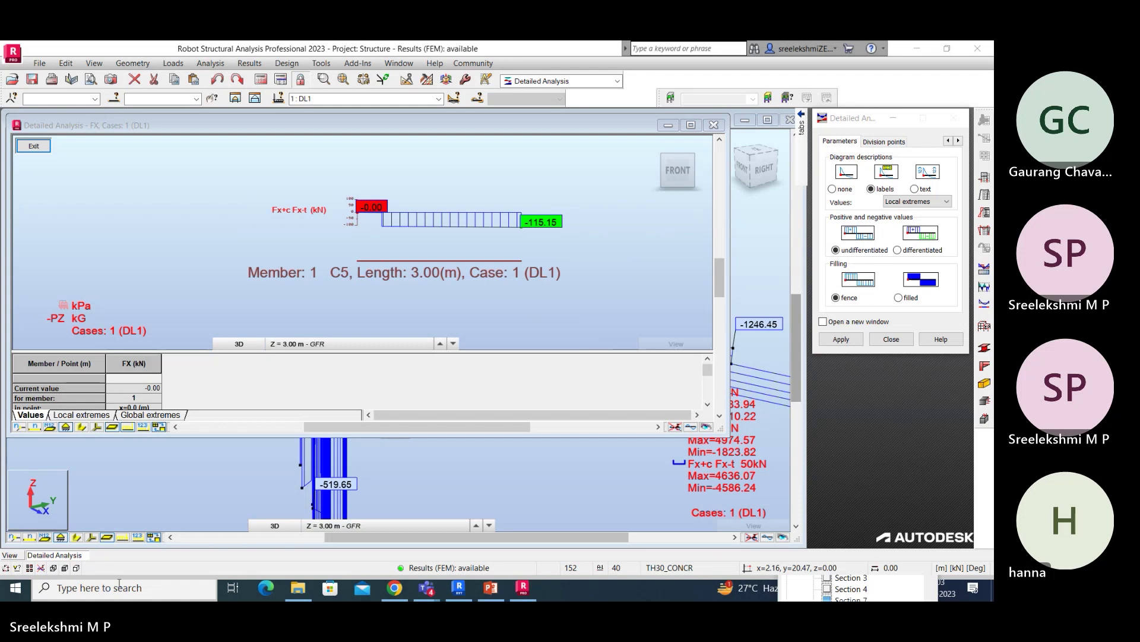
pyautogui.write('WORD')
pyautogui.click(305, 336)
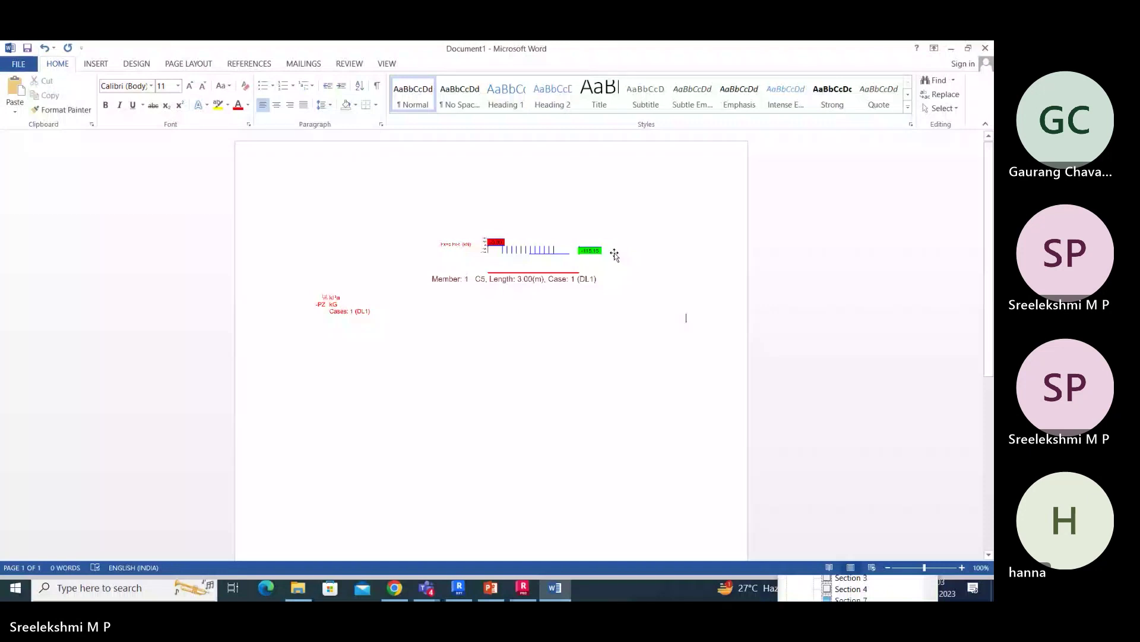
# Step: Switch back to Robot Structural Analysis and open the full data tables for Members and Stresses
pyautogui.hotkey('alt', 'Tab')
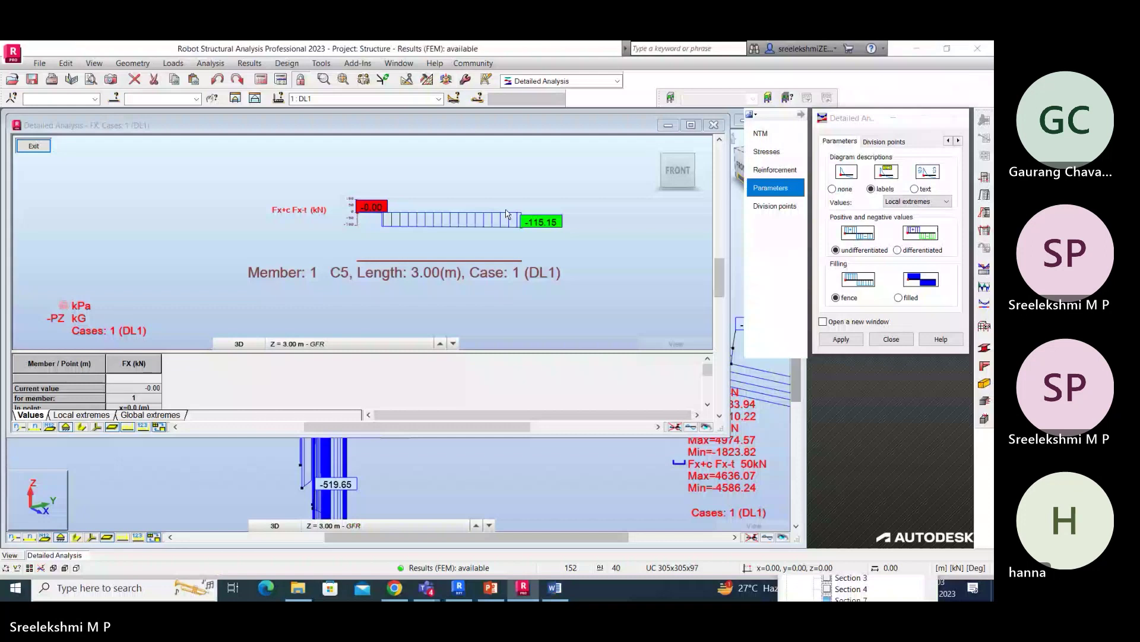
pyautogui.click(93, 63)
pyautogui.click(145, 262)
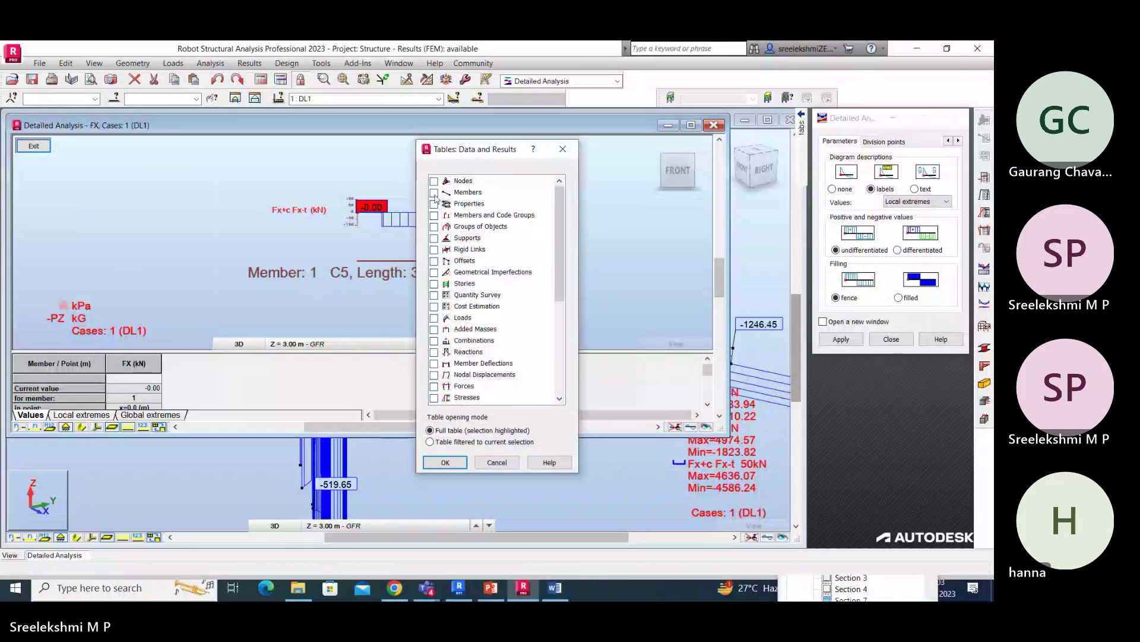
pyautogui.click(434, 192)
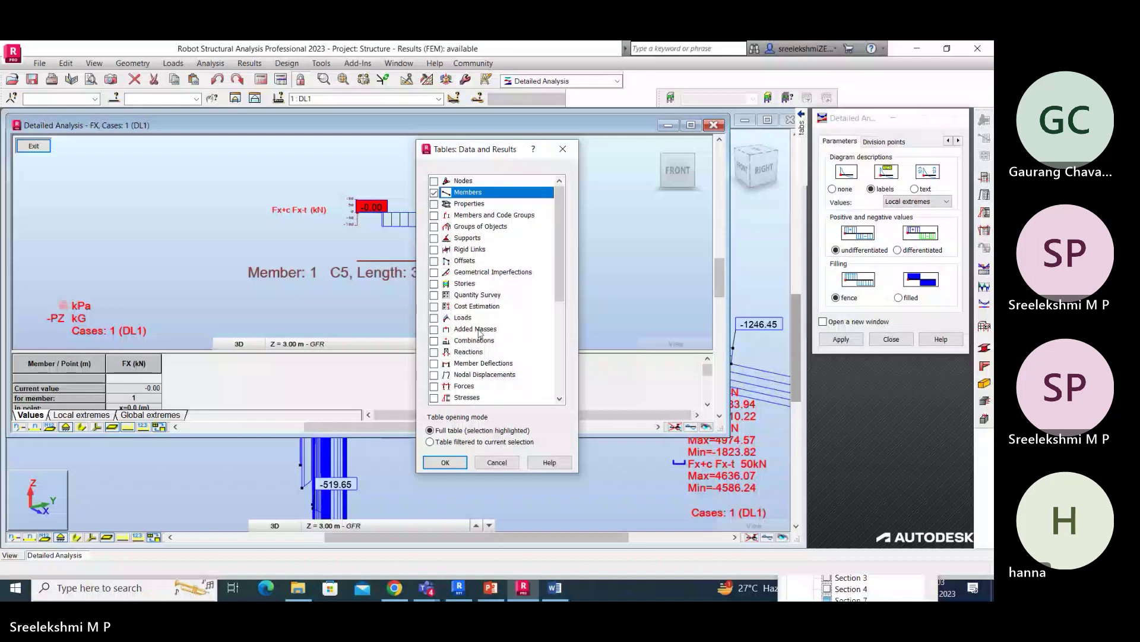
pyautogui.scroll(-3, 480, 334)
pyautogui.click(434, 295)
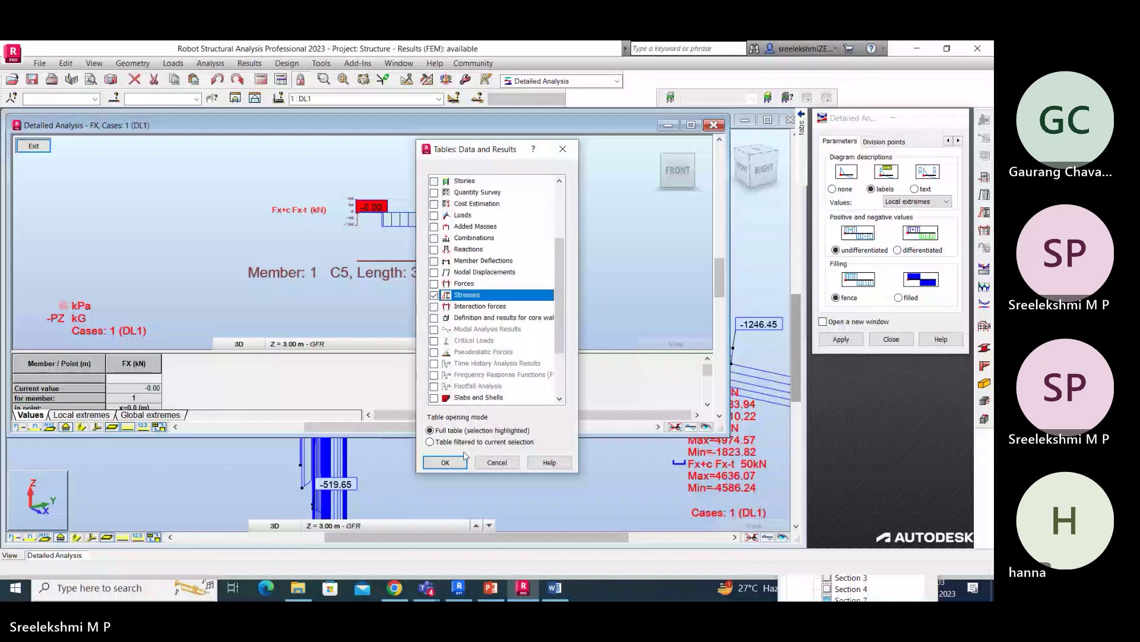
pyautogui.click(447, 463)
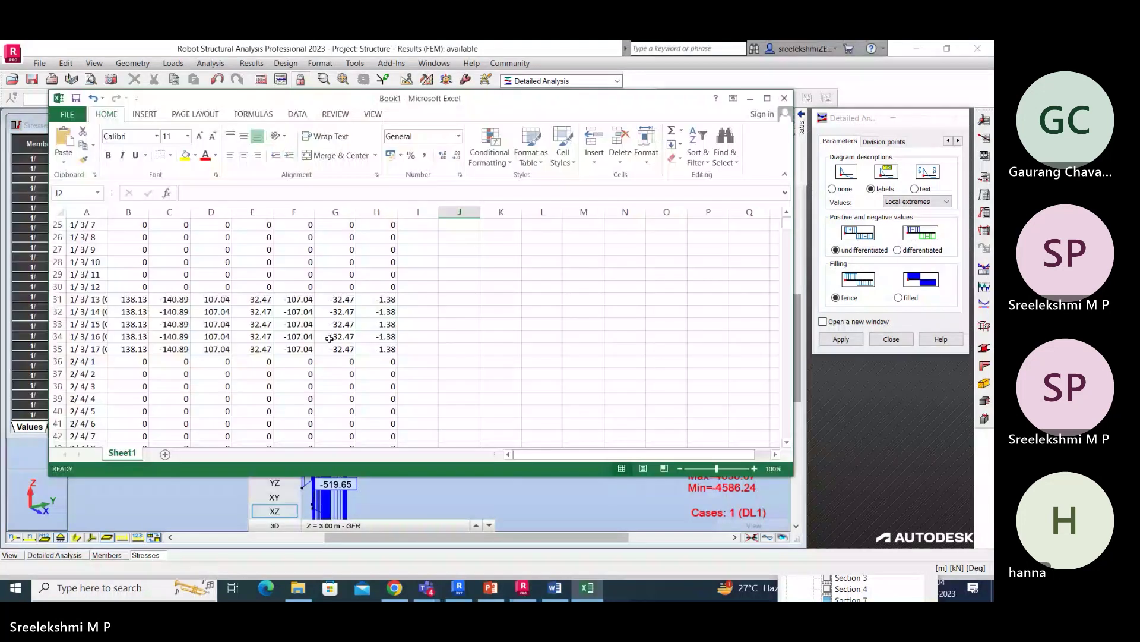
# Step: Return from Excel to Robot Structural Analysis and bring member 1's Fx diagram back into view
pyautogui.hotkey('alt', 'Tab')
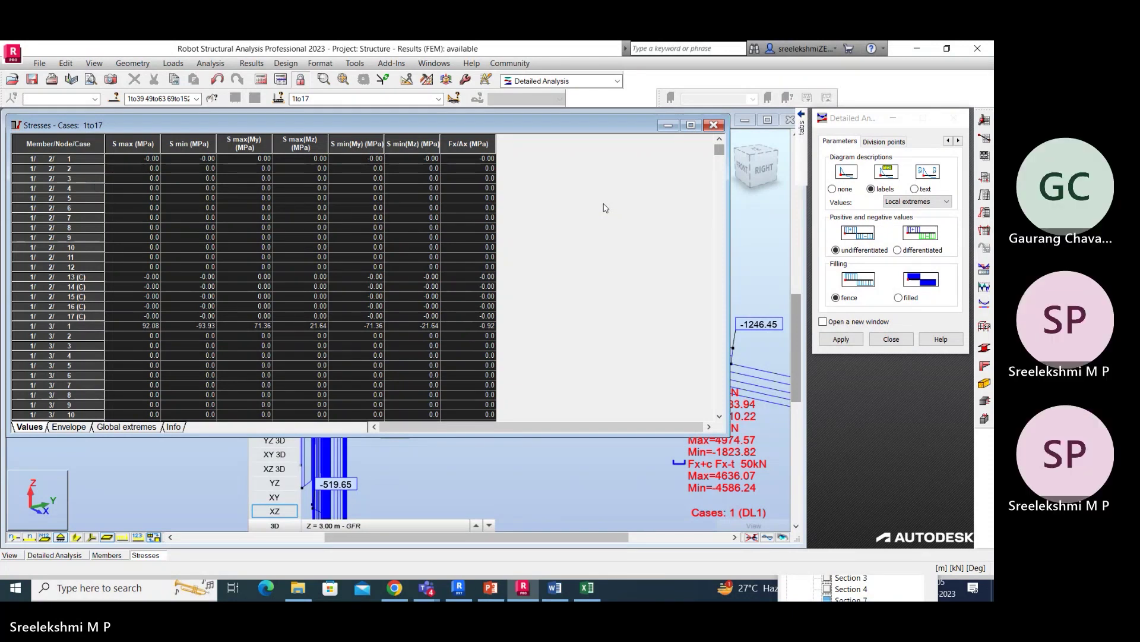
pyautogui.hotkey('ctrl', 'Tab')
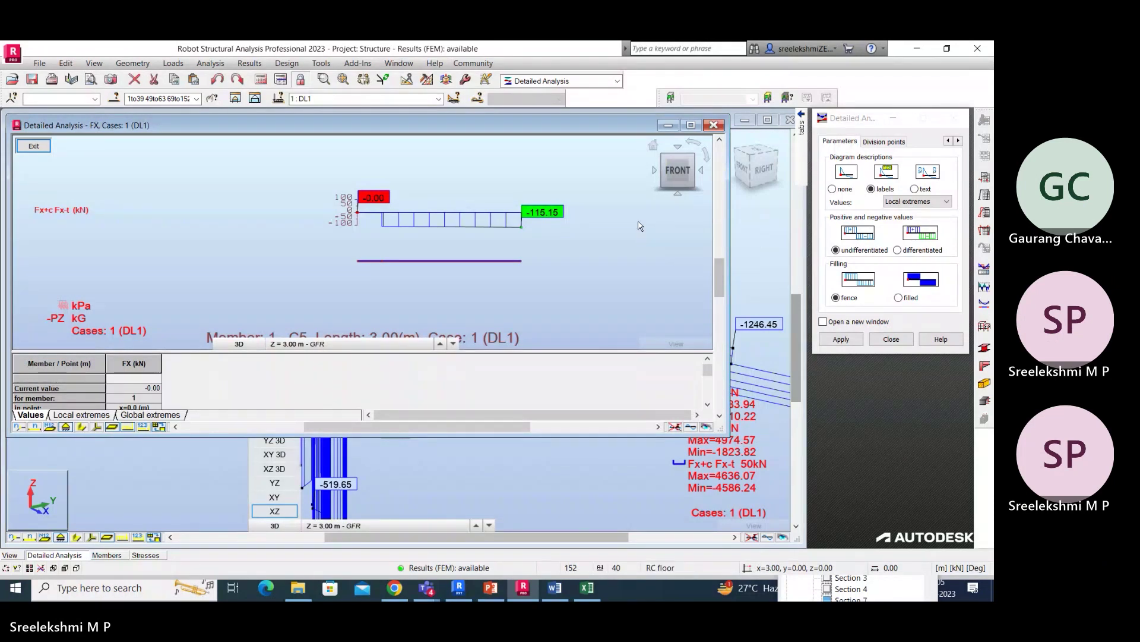
pyautogui.scroll(-2, 637, 224)
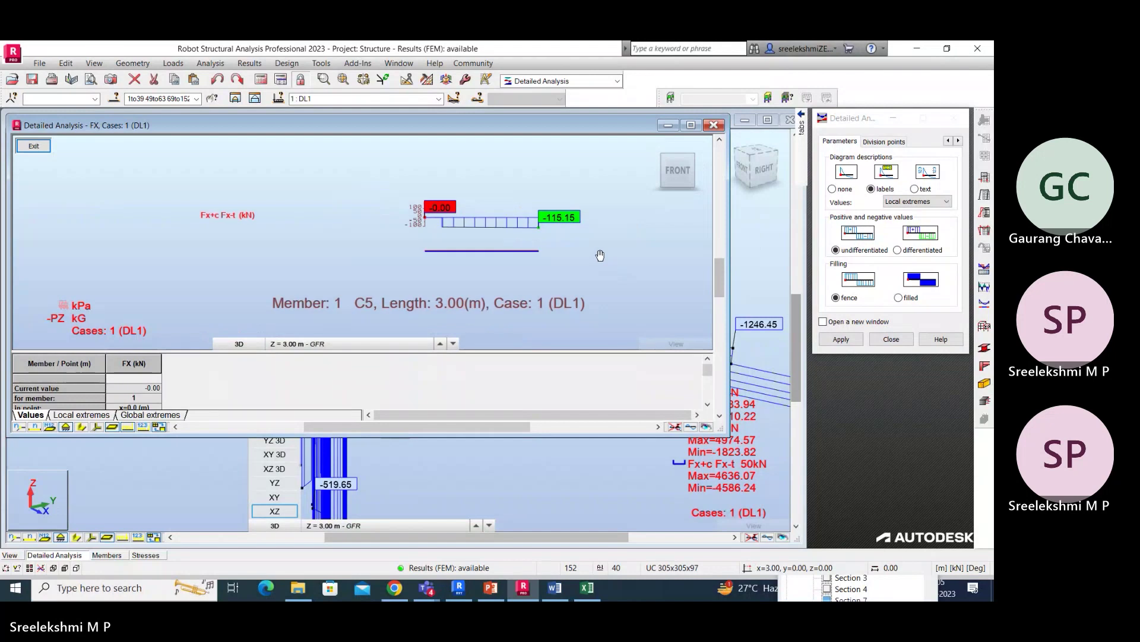
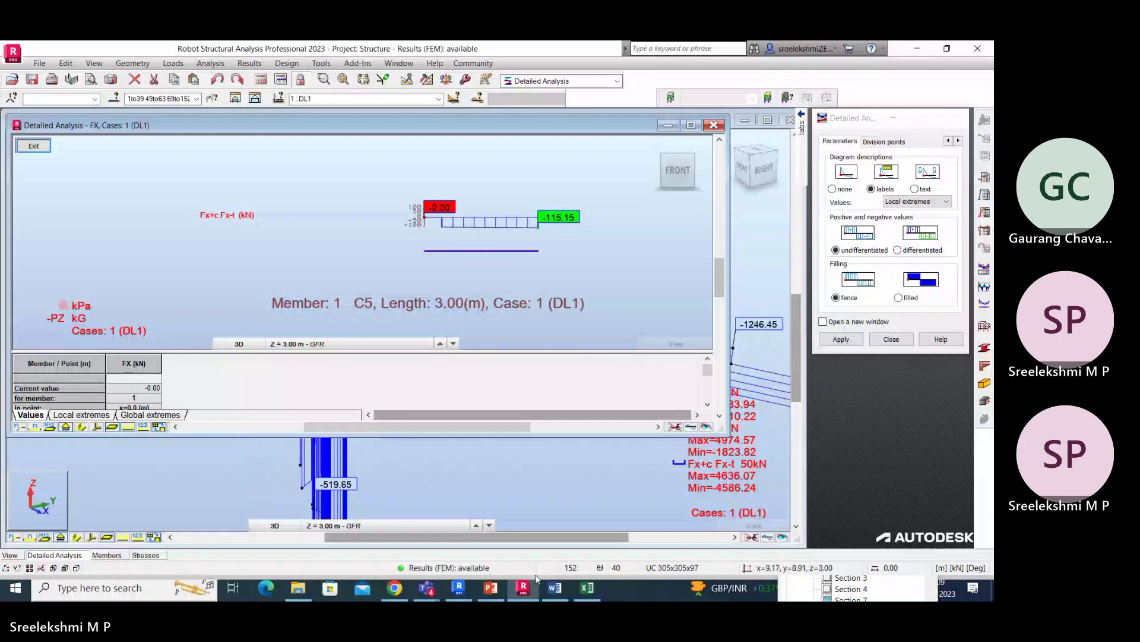
# Step: Switch to Revit and start an IFC export of the building model
pyautogui.click(457, 599)
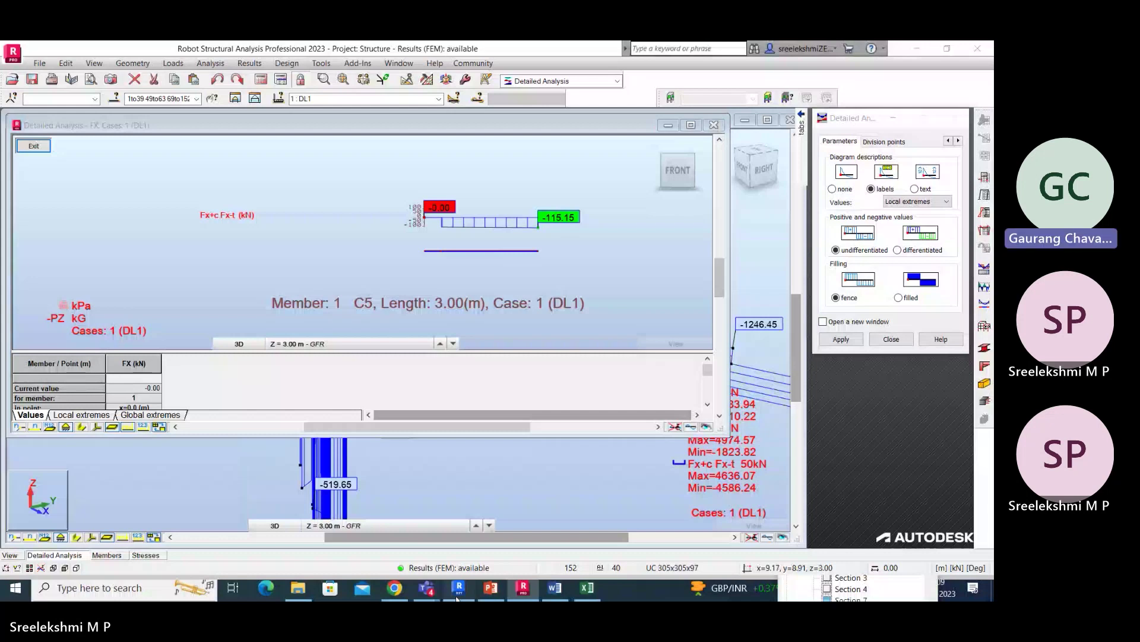
pyautogui.click(457, 589)
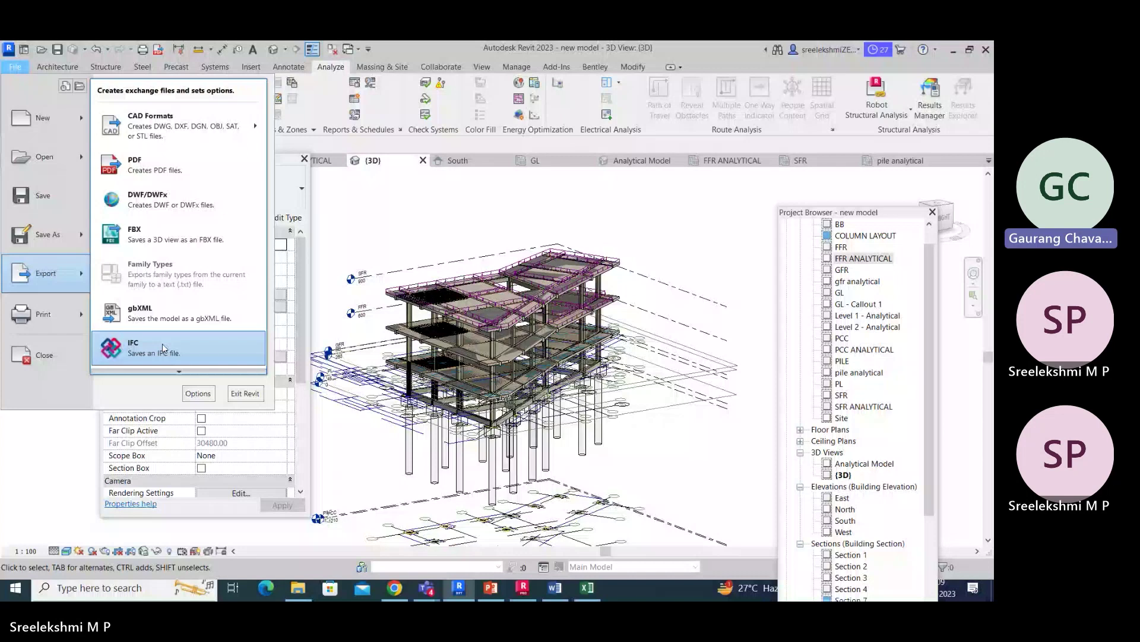
pyautogui.click(164, 348)
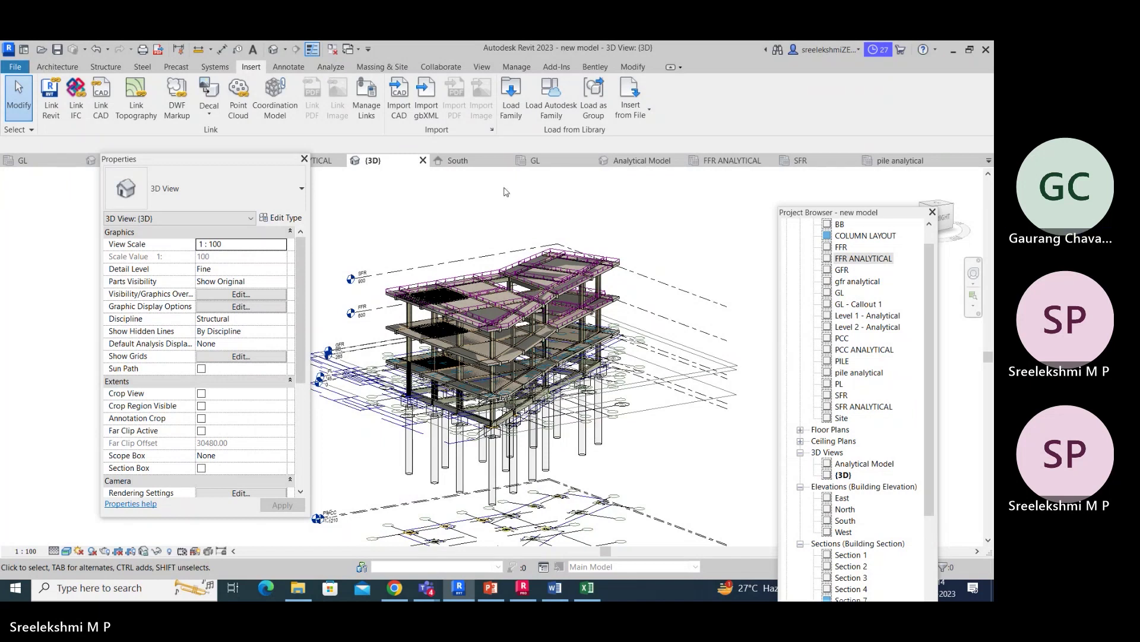
# Step: Switch back to Robot Structural Analysis, close the detailed analysis window and show the structure in the YZ plane
pyautogui.click(523, 588)
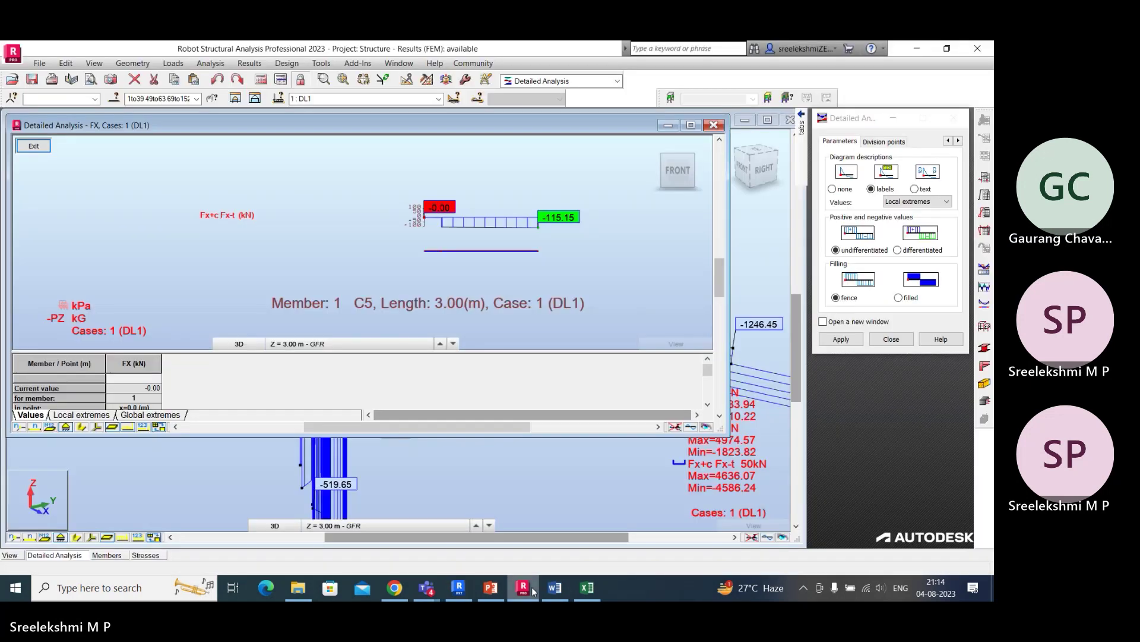
pyautogui.click(714, 125)
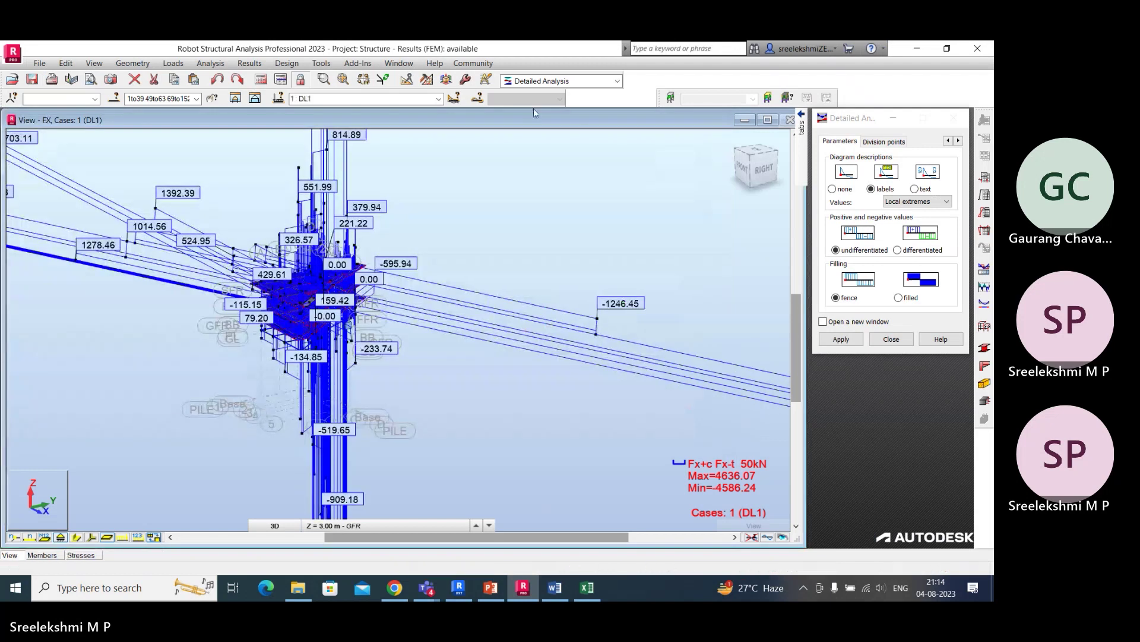
pyautogui.click(276, 525)
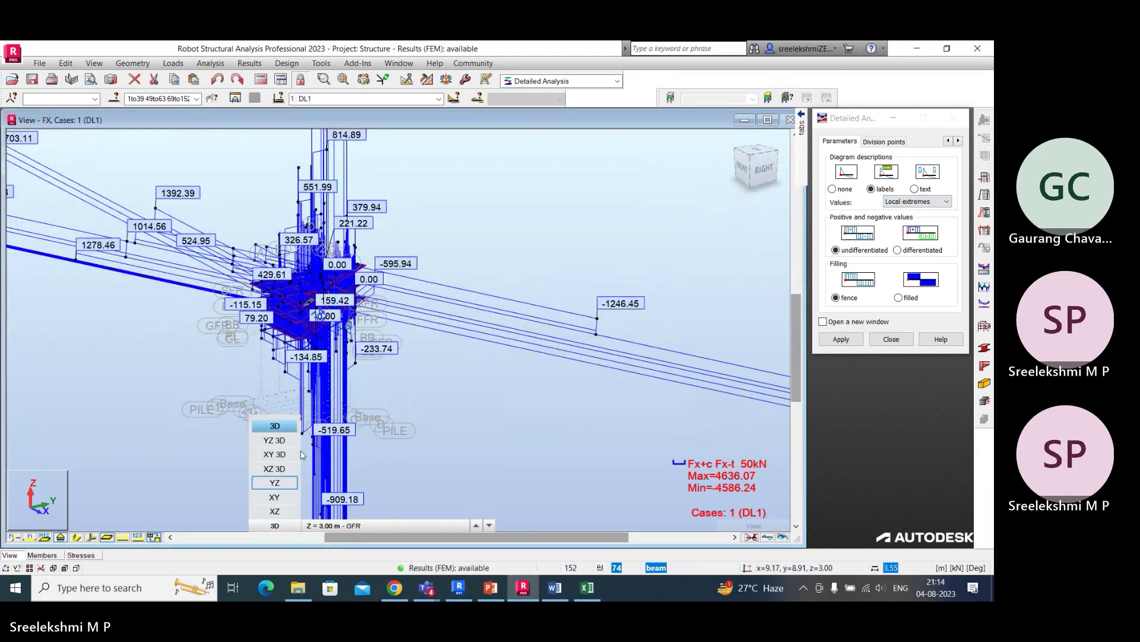
pyautogui.click(275, 482)
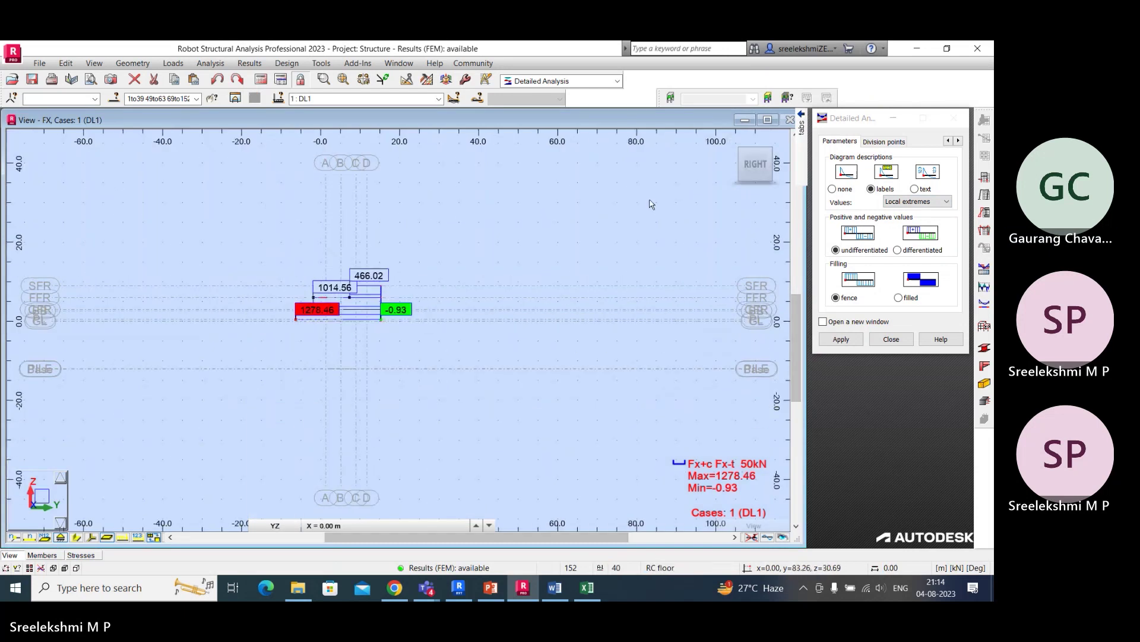
# Step: Change the workspace layout to Loads to show the load types and the DL1 load table
pyautogui.click(600, 81)
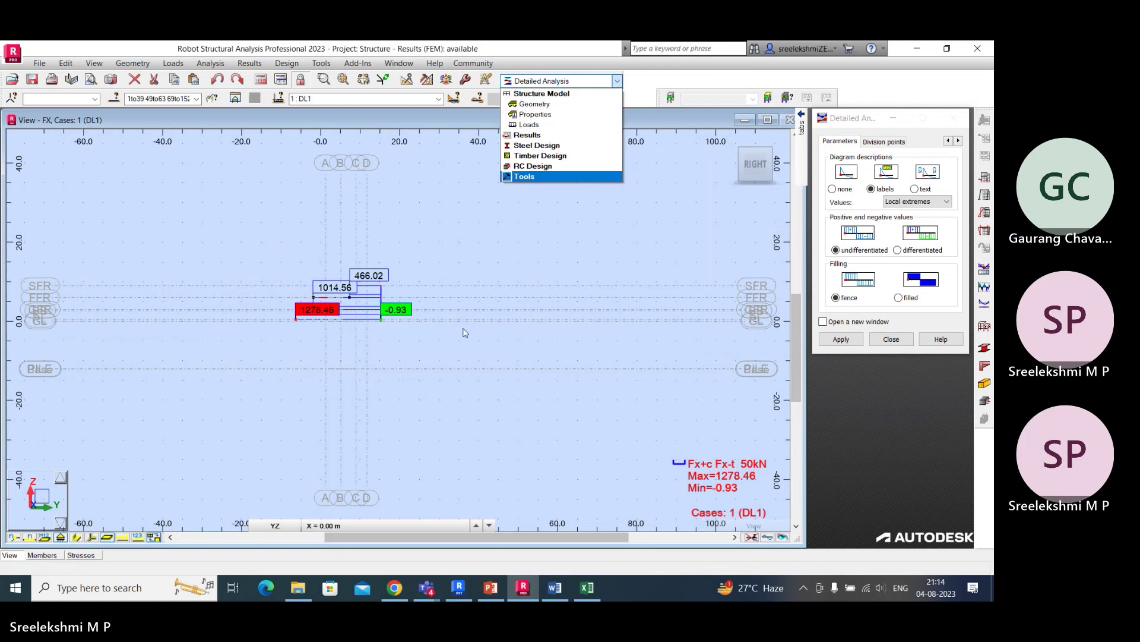
pyautogui.click(549, 125)
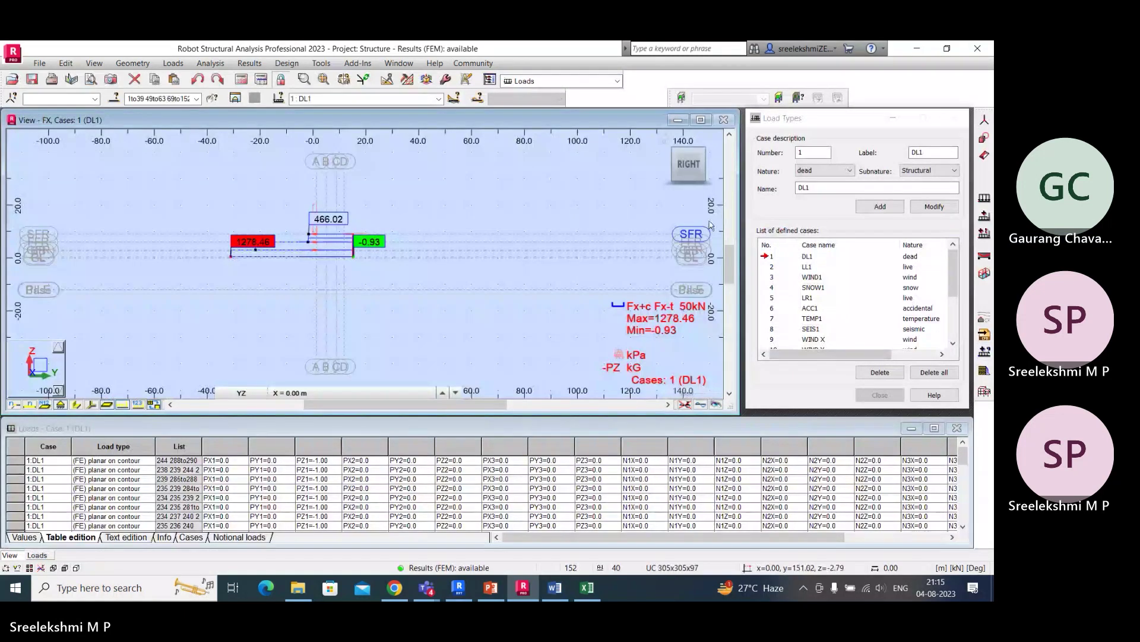
pyautogui.scroll(3, 820, 288)
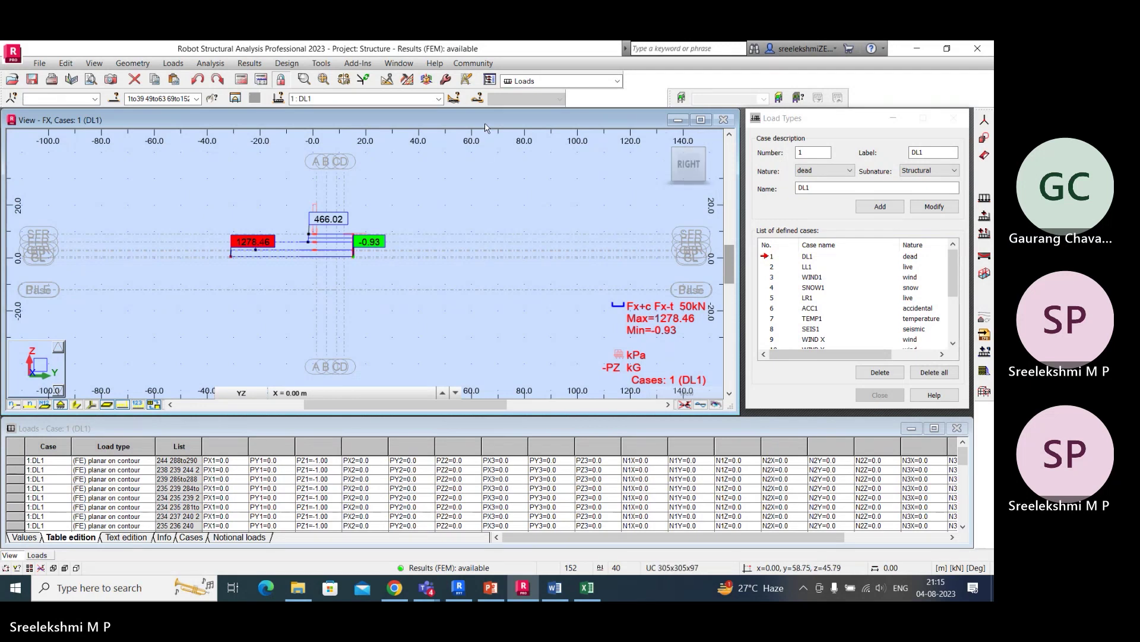
# Step: Review the available layouts, the nature and subnature options for load cases, and the full list of defined cases
pyautogui.click(541, 81)
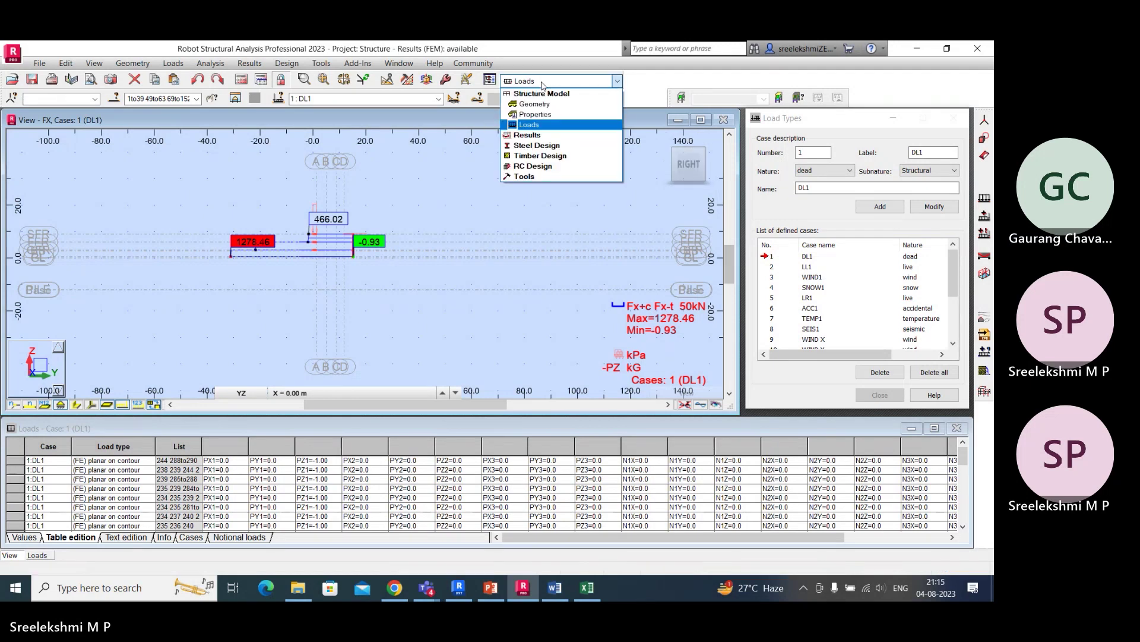
pyautogui.click(542, 84)
pyautogui.click(848, 171)
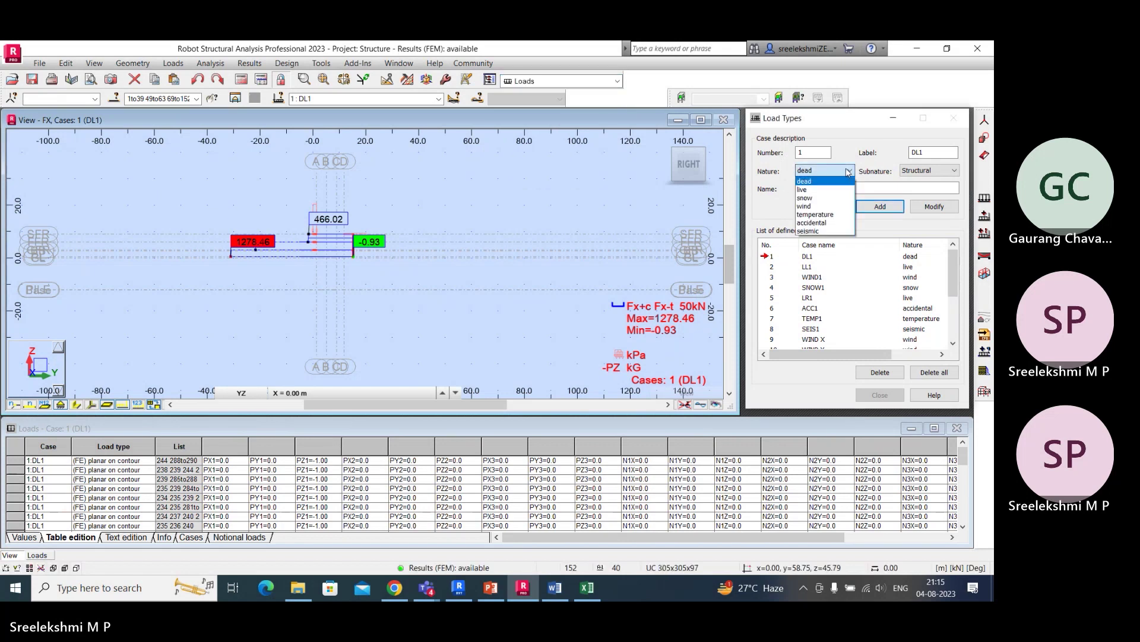
pyautogui.click(848, 172)
pyautogui.click(955, 170)
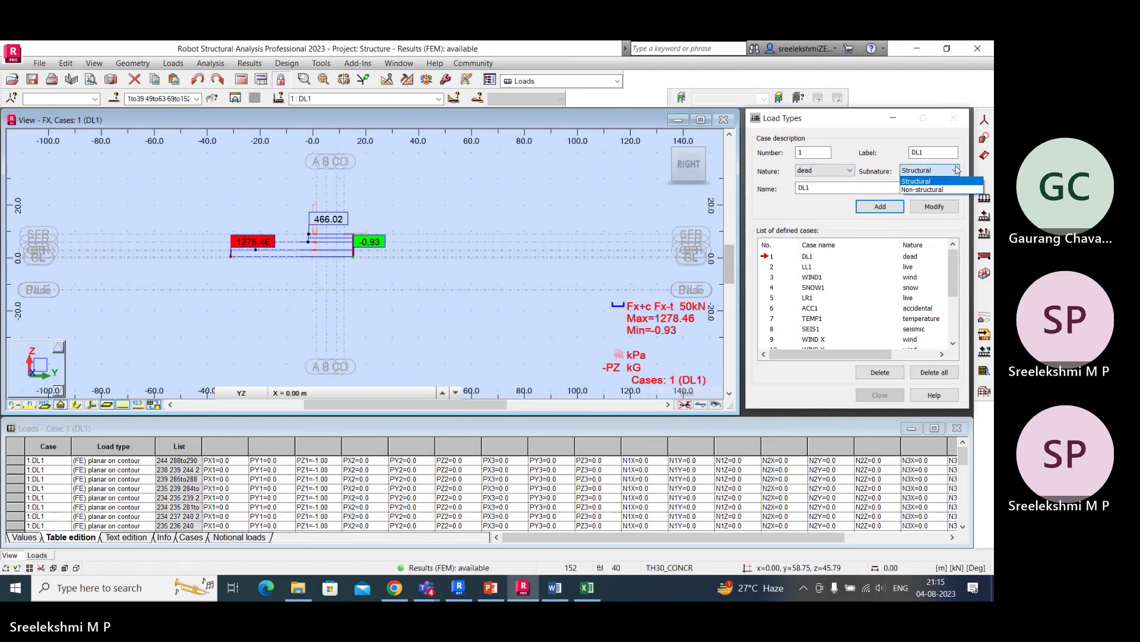
pyautogui.click(956, 171)
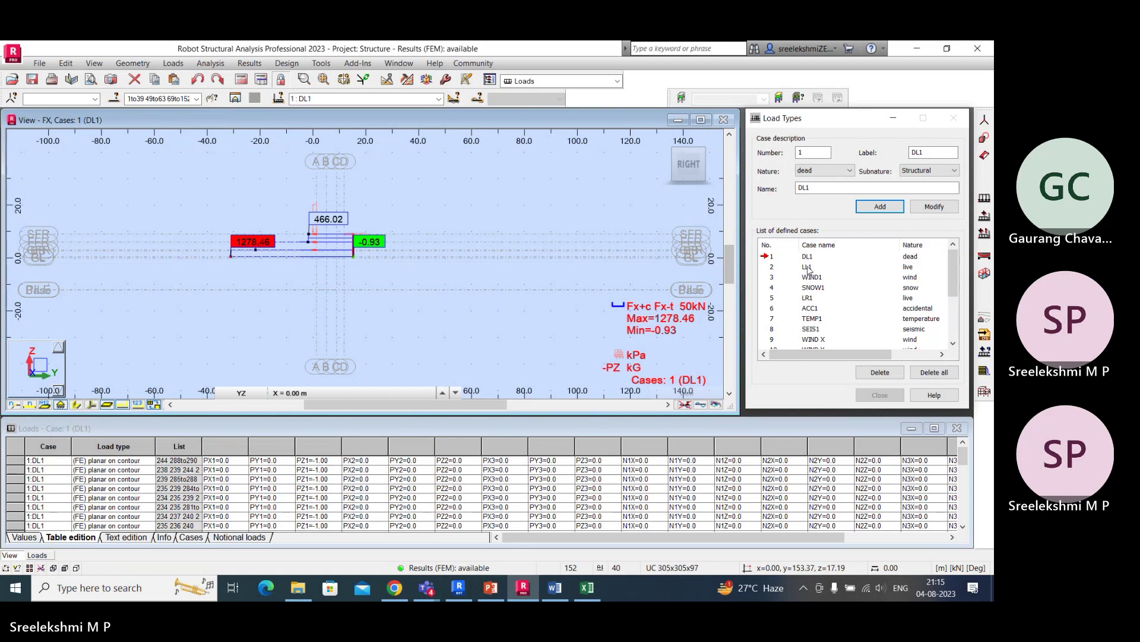
pyautogui.scroll(-2, 824, 294)
pyautogui.scroll(-1, 826, 293)
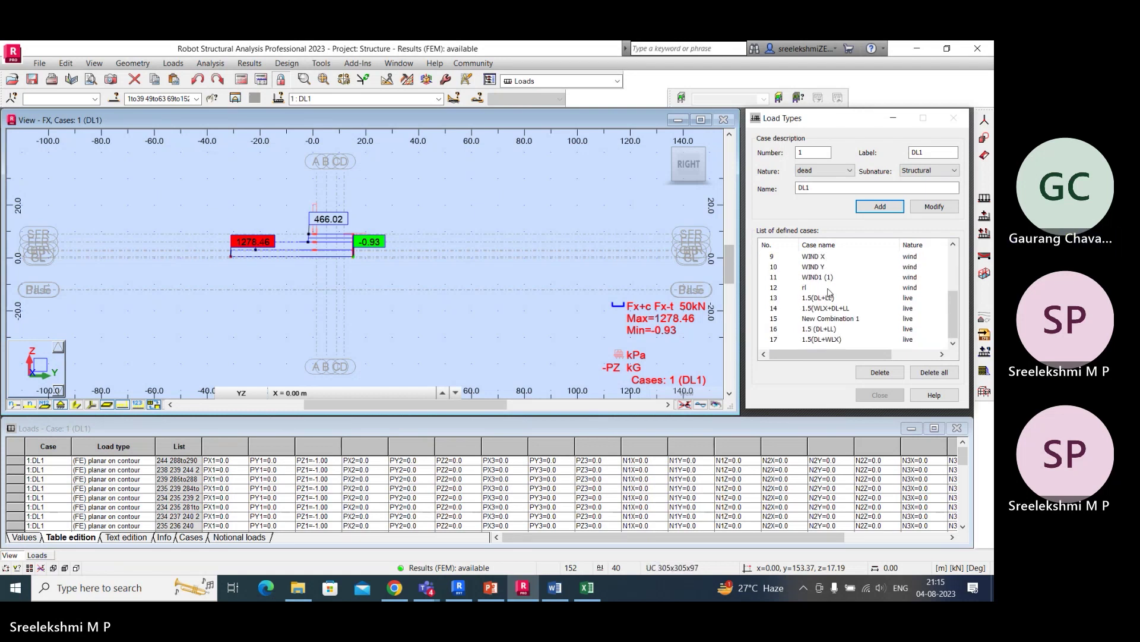